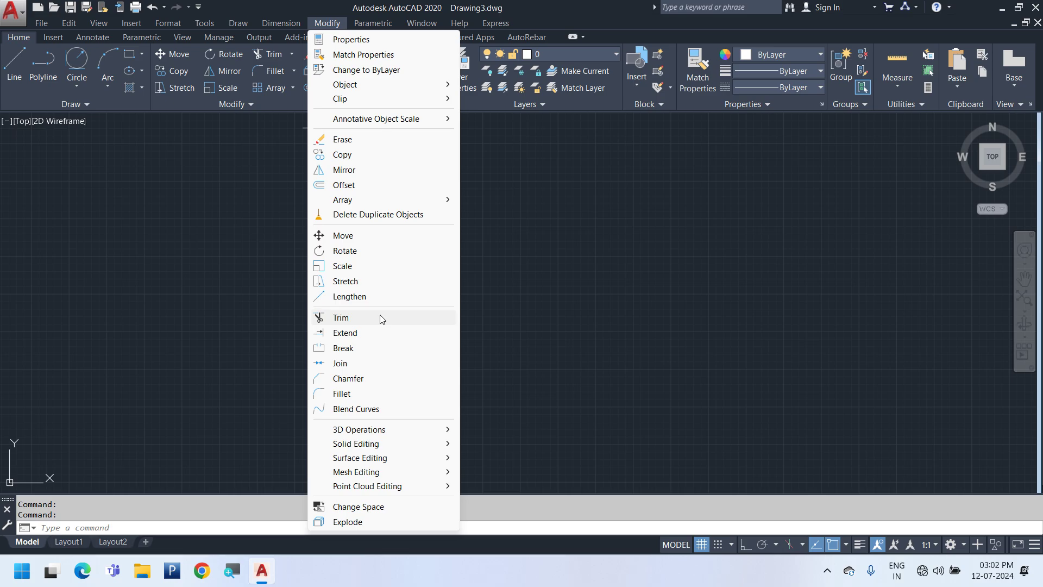
Draw a vertical line about 1500 units long in the left half of the drawing, with Ortho on
click(758, 243)
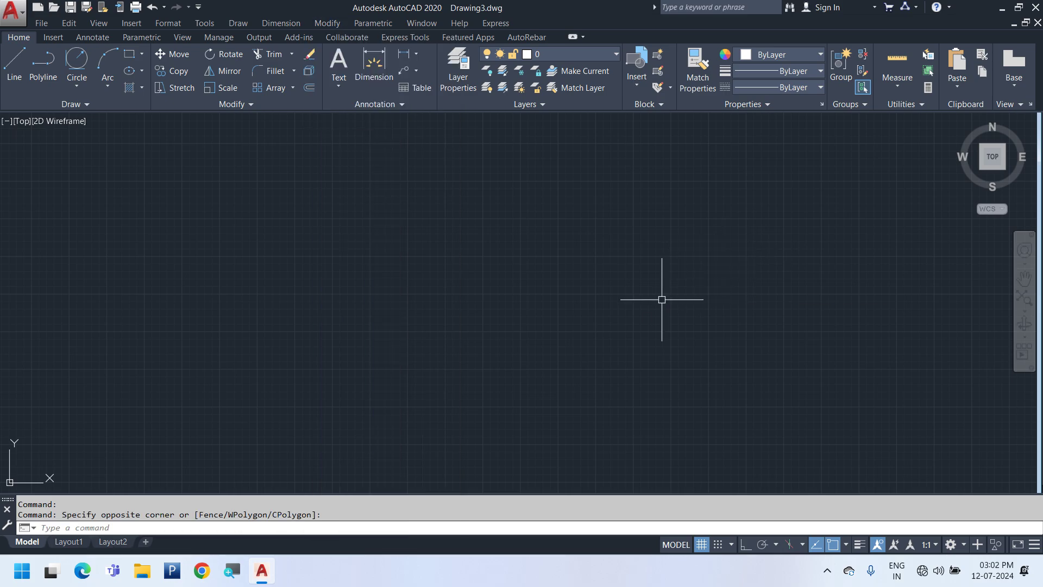
click(14, 65)
click(375, 182)
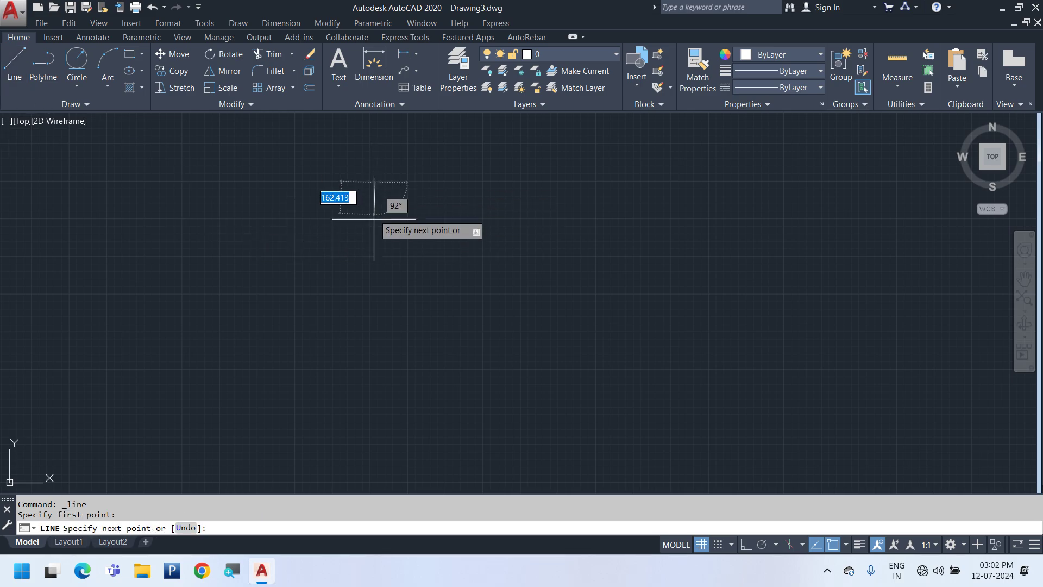
key(F8)
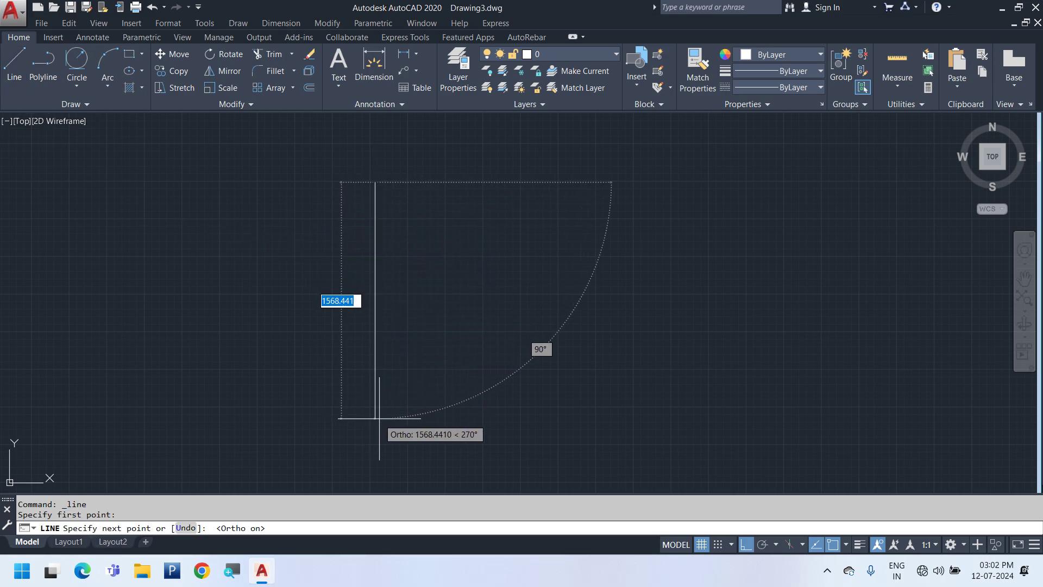
click(377, 407)
key(Escape)
Copy the vertical line horizontally to the right to make a parallel pair
click(465, 354)
click(344, 303)
right_click(367, 210)
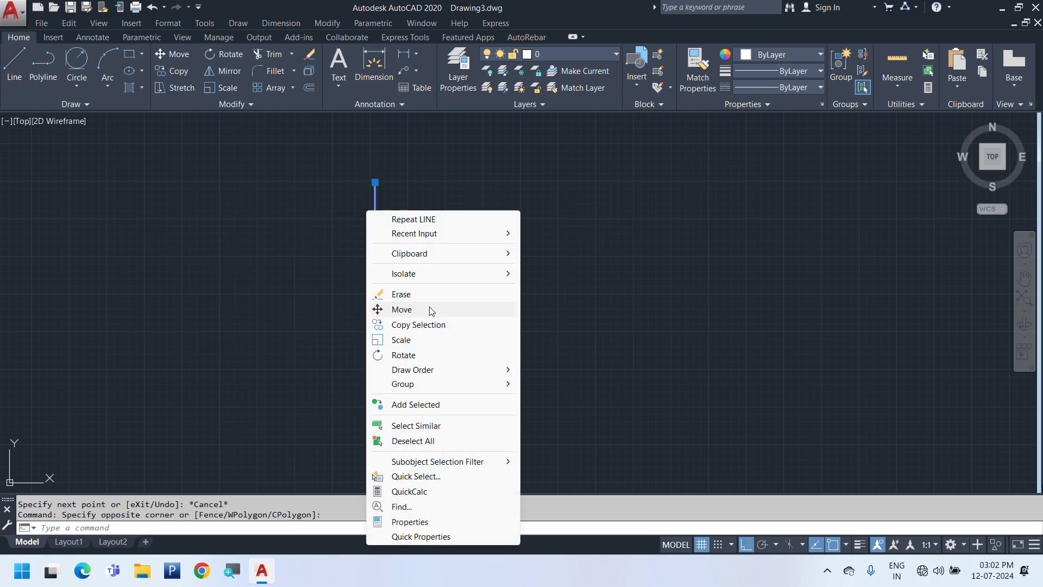
click(432, 321)
click(352, 350)
click(701, 369)
key(Escape)
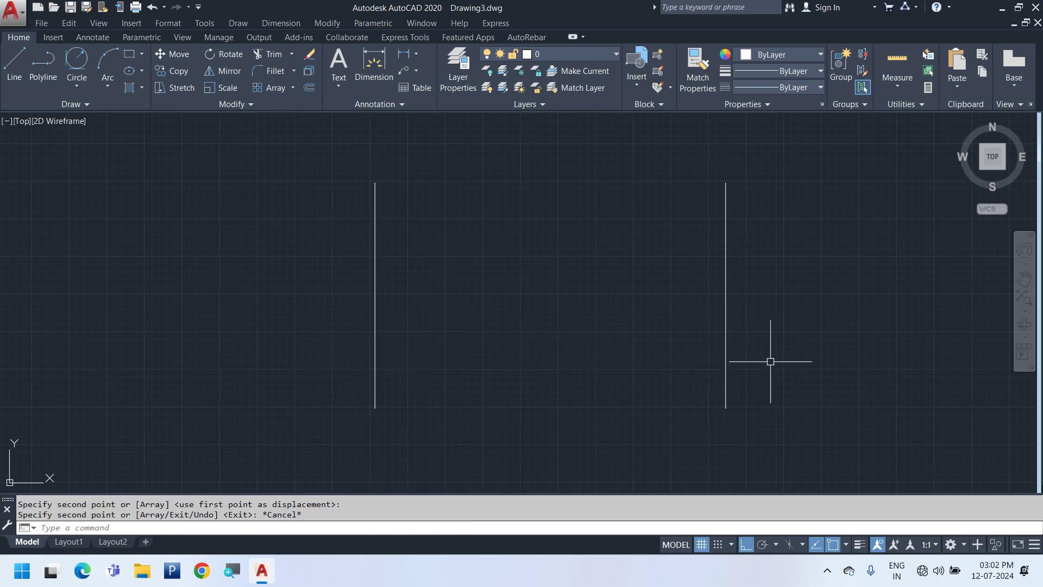
Draw a six-segment zigzag with Ortho off, crossing both vertical lines and ending outside them
middle_drag(733, 378, 675, 387)
text(L)
key(Return)
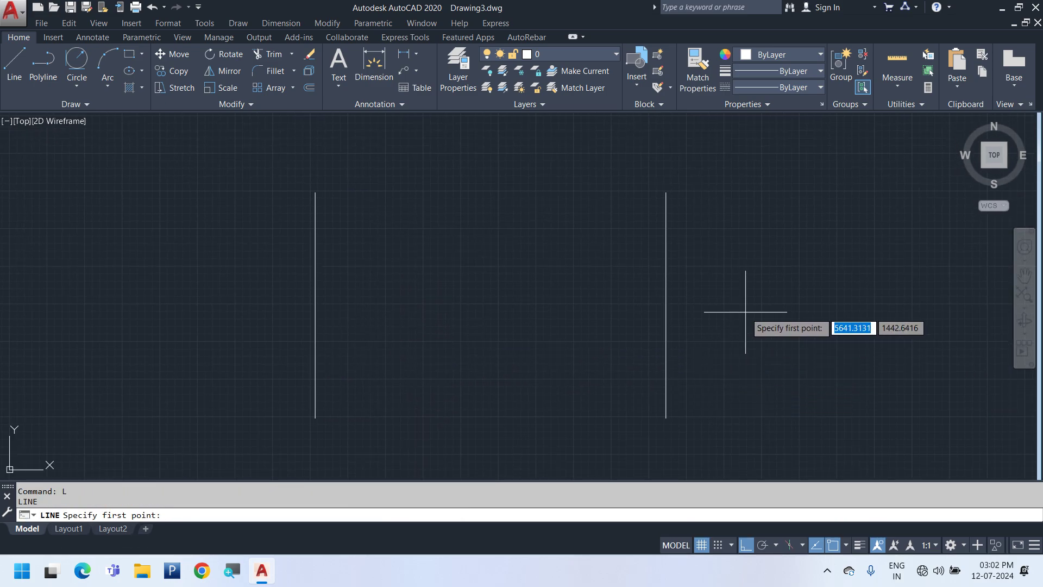
click(715, 213)
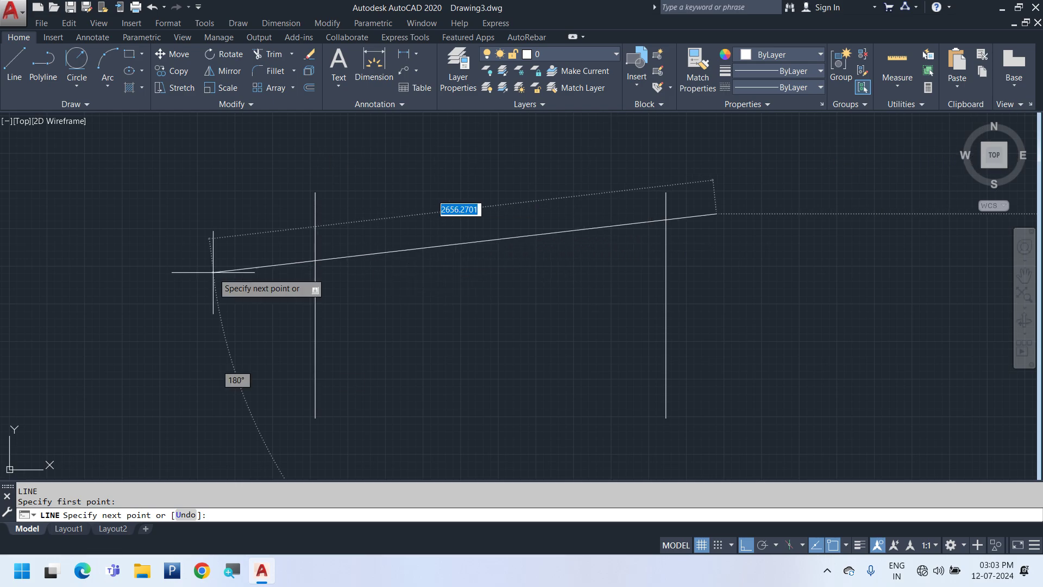
click(252, 242)
click(772, 263)
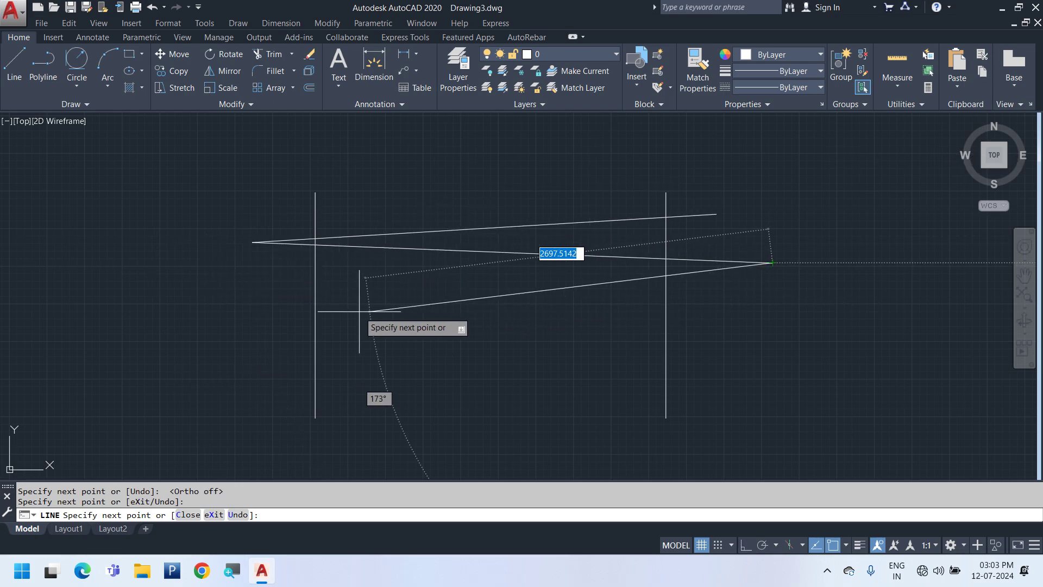
click(242, 298)
click(740, 317)
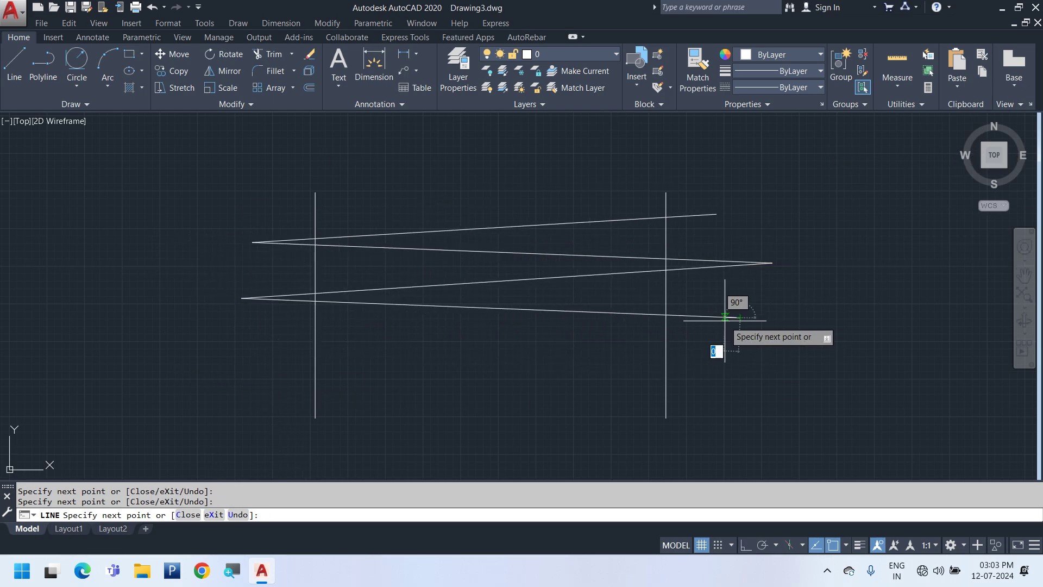
click(195, 350)
click(708, 371)
key(Escape)
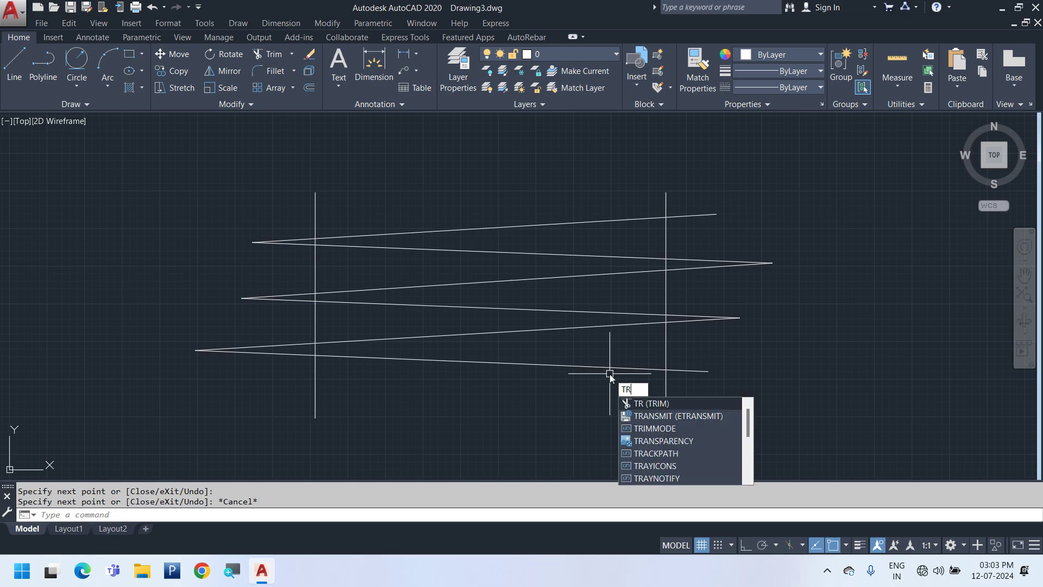
Trim the two lowest zigzag lines against the left vertical line as the only cutting edge, and undo the trim
key(Return)
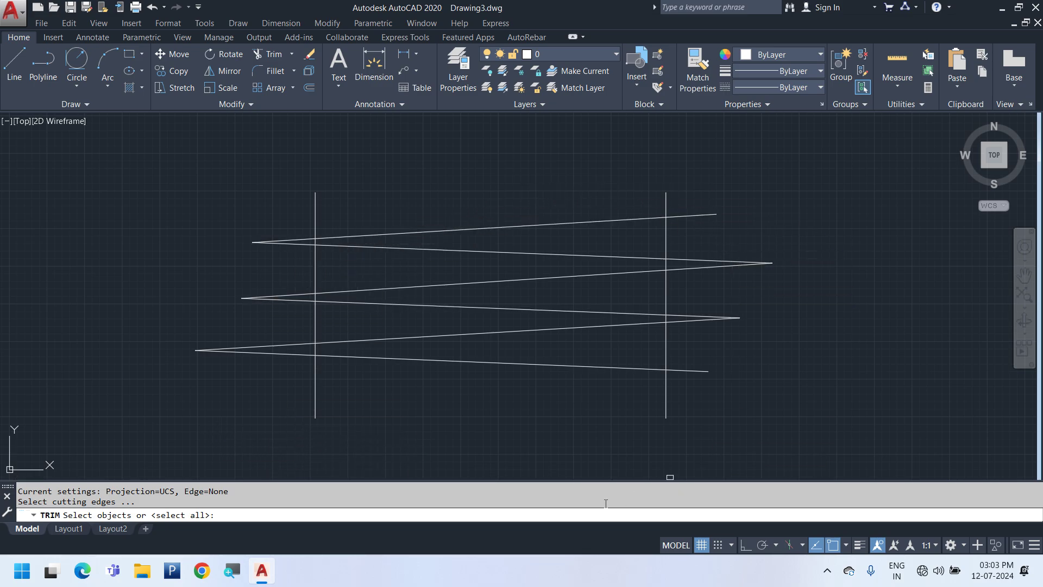
middle_drag(416, 433, 411, 406)
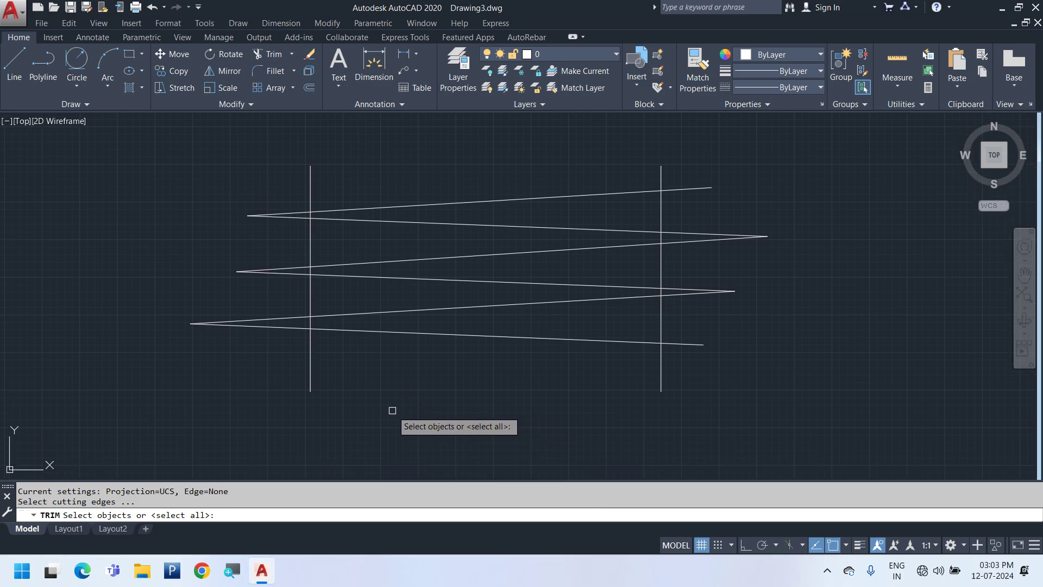
click(309, 373)
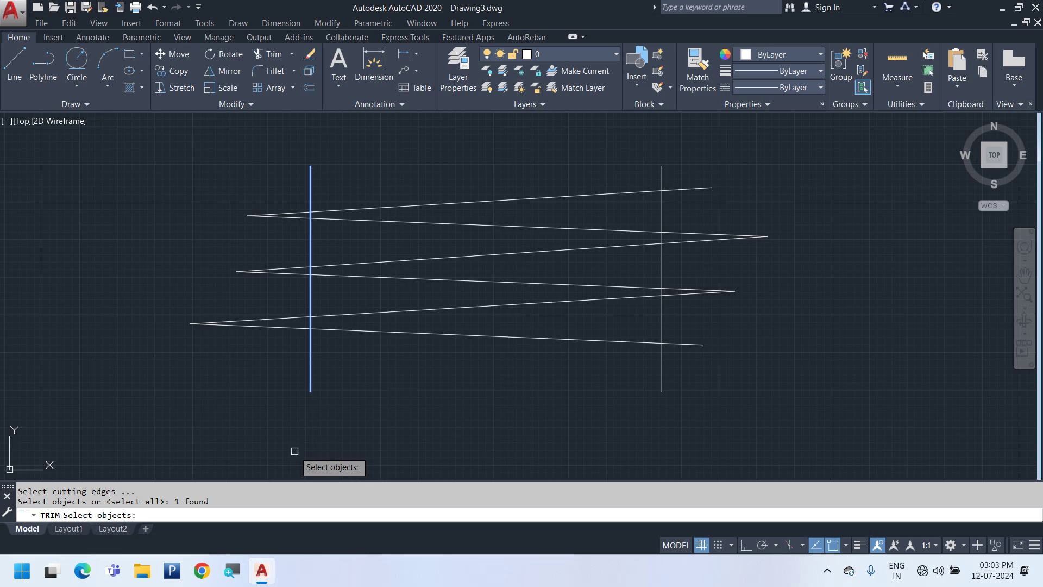
key(Return)
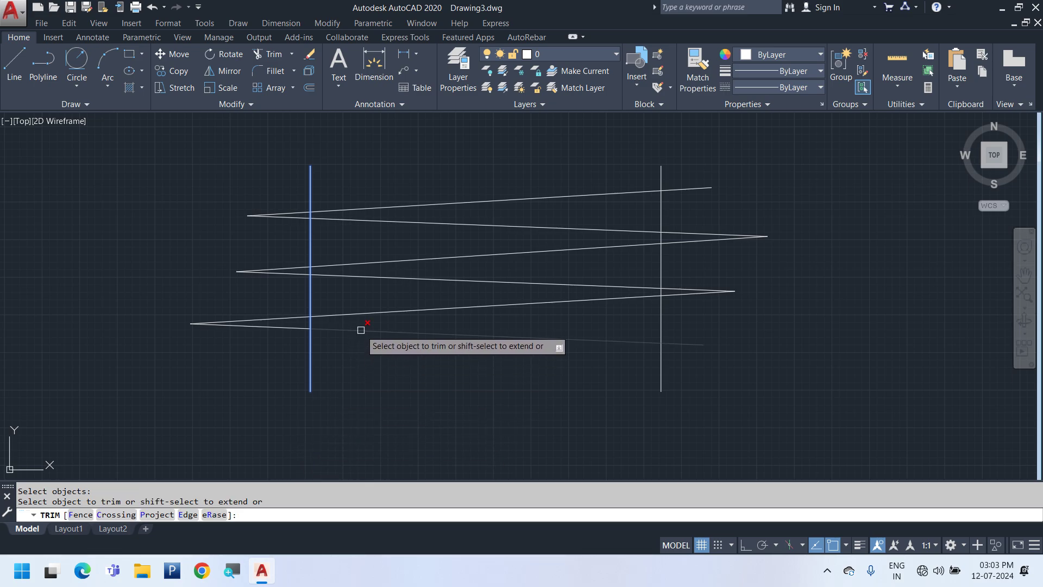
click(343, 329)
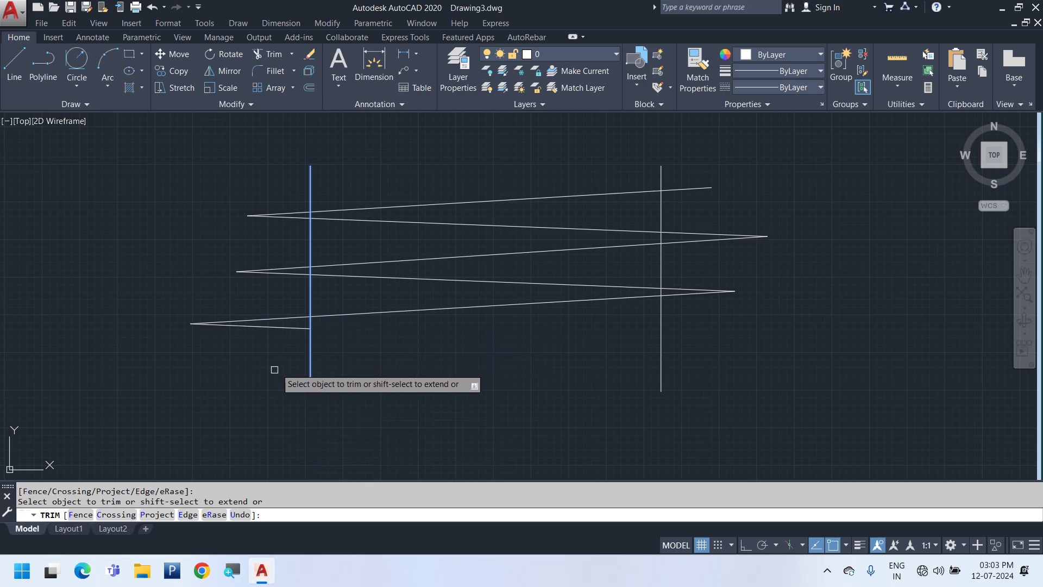
click(309, 327)
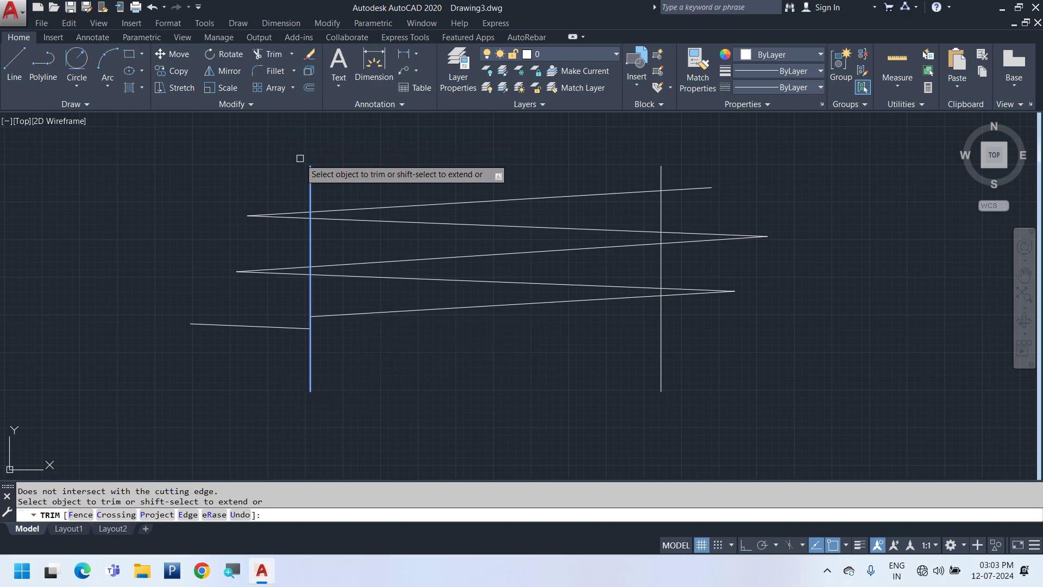
key(Escape)
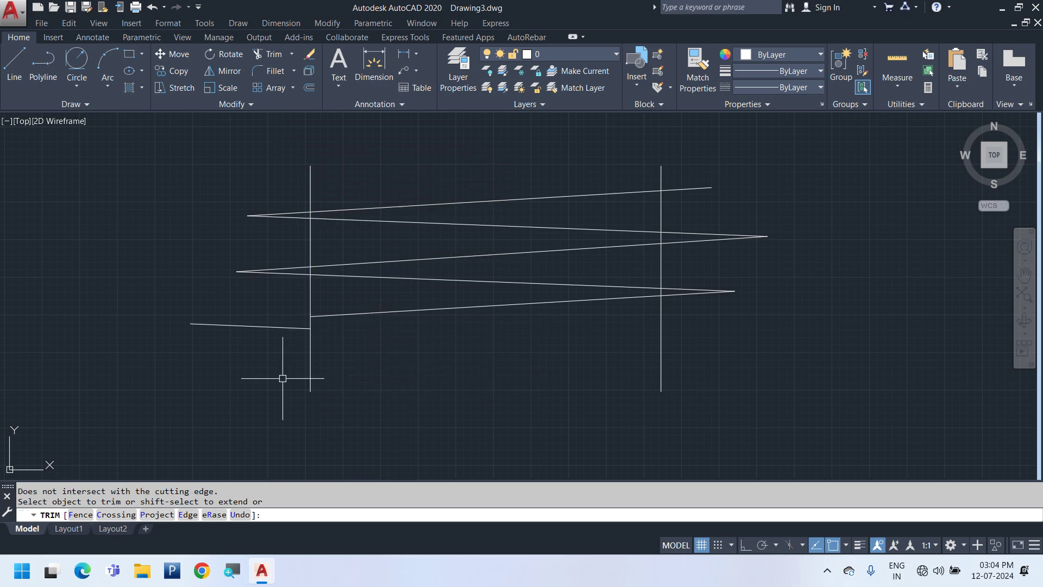
key(ctrl+z)
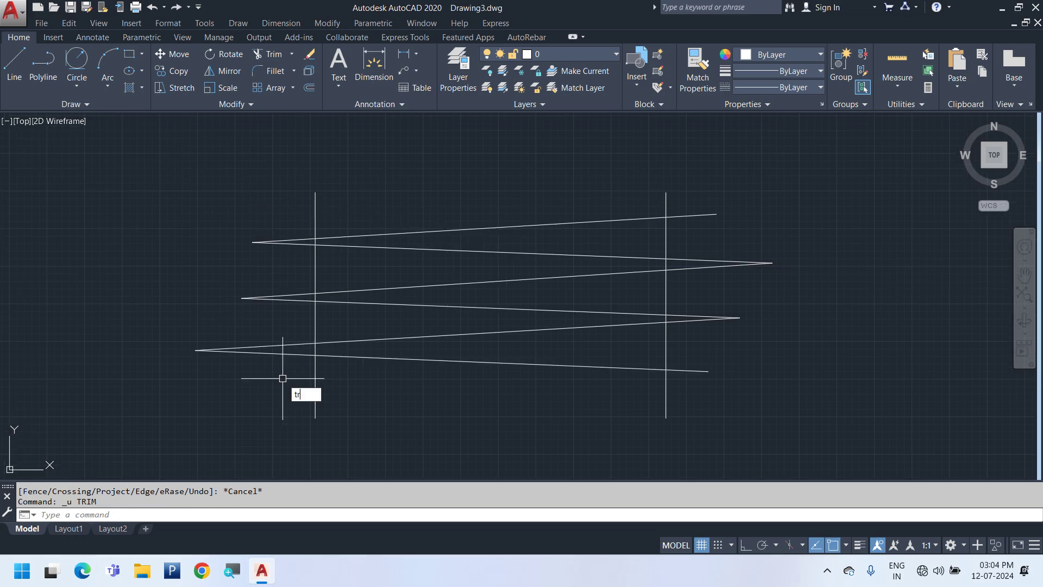
With both vertical lines as cutting edges, trim the lowest zigzag line between them and the outer ends of the one above
text(tr)
key(Return)
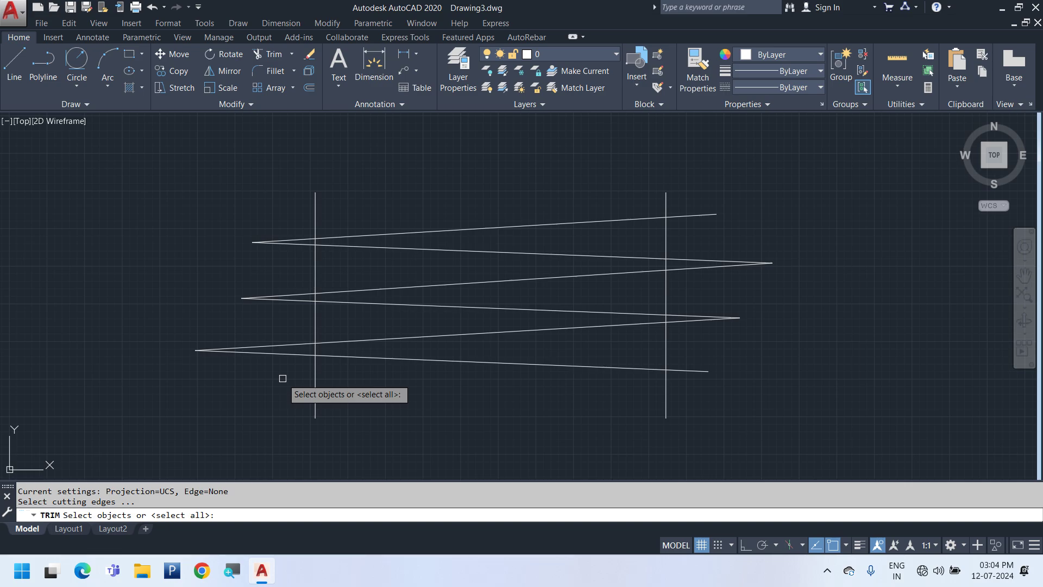
click(315, 407)
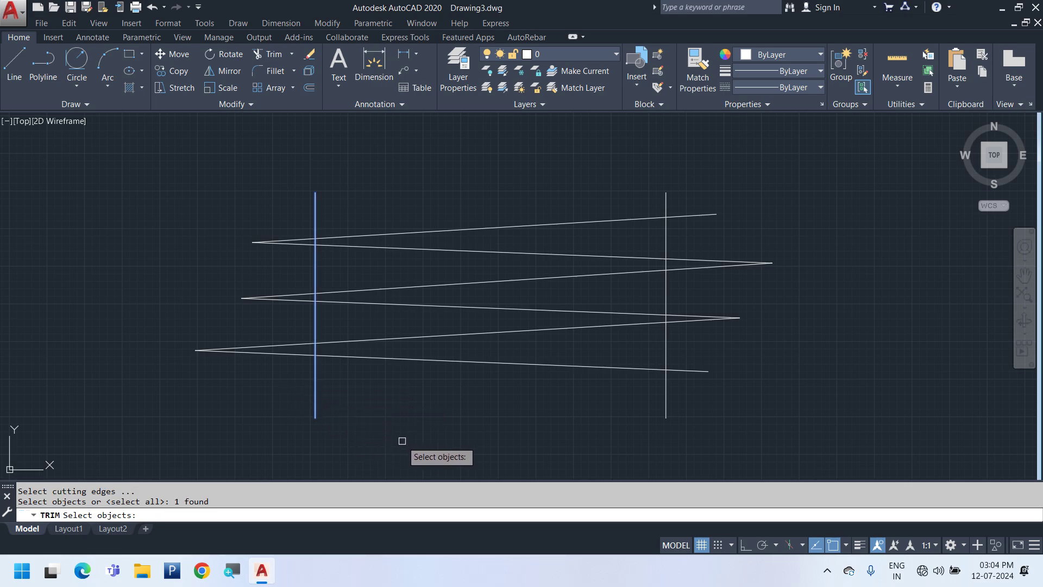
click(665, 409)
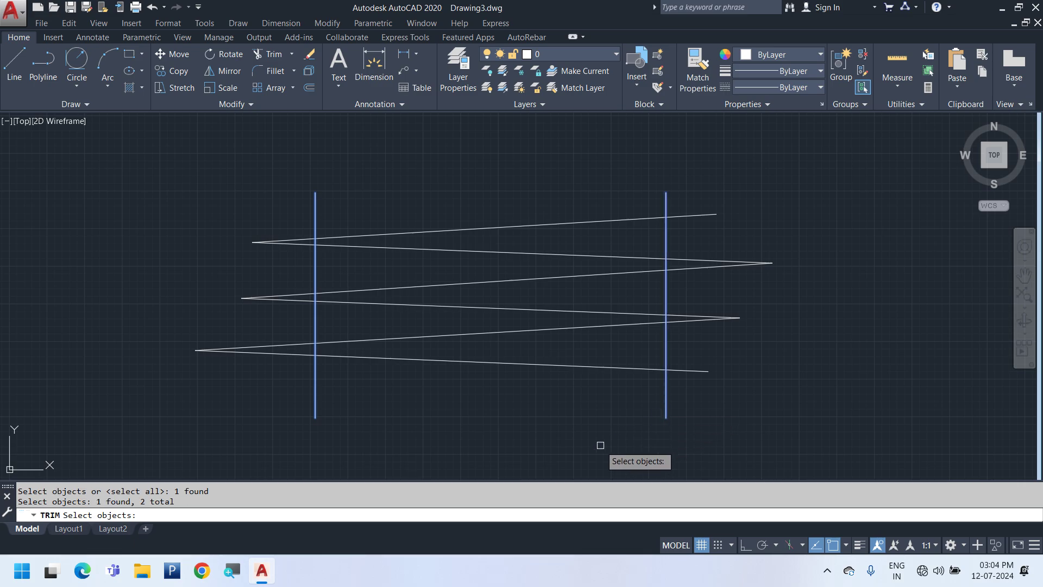
key(Return)
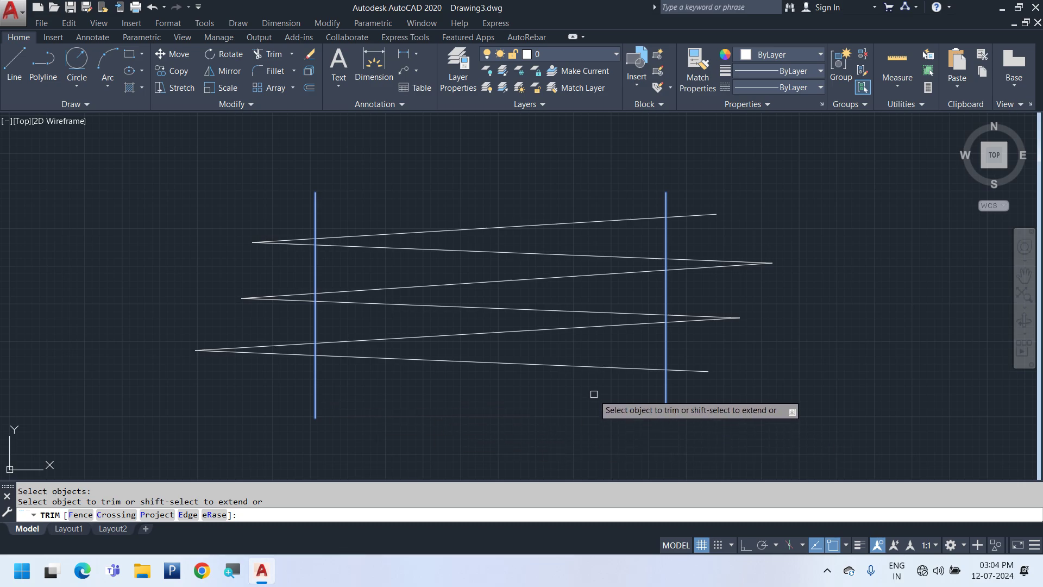
click(598, 366)
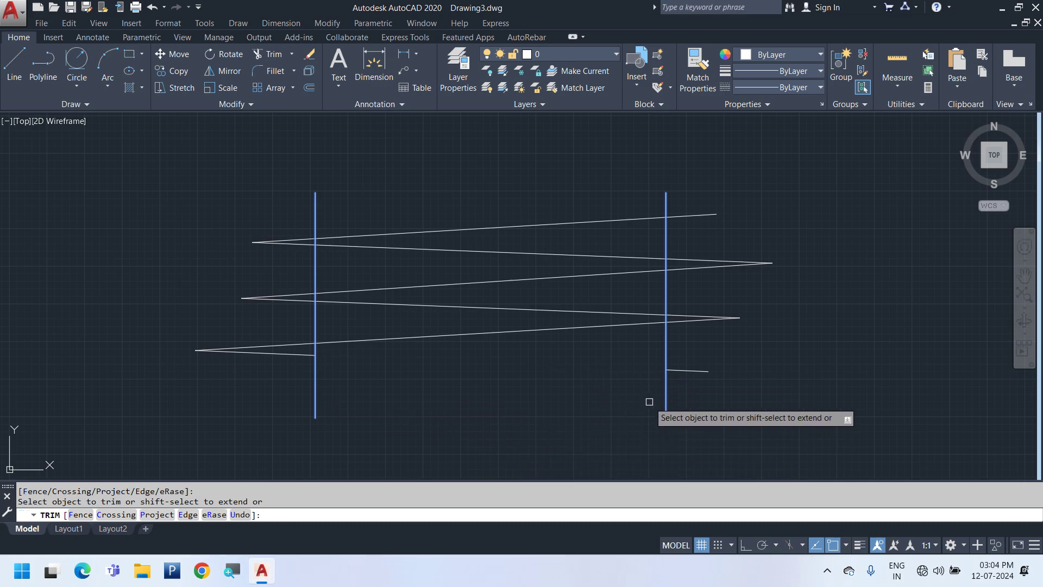
click(697, 371)
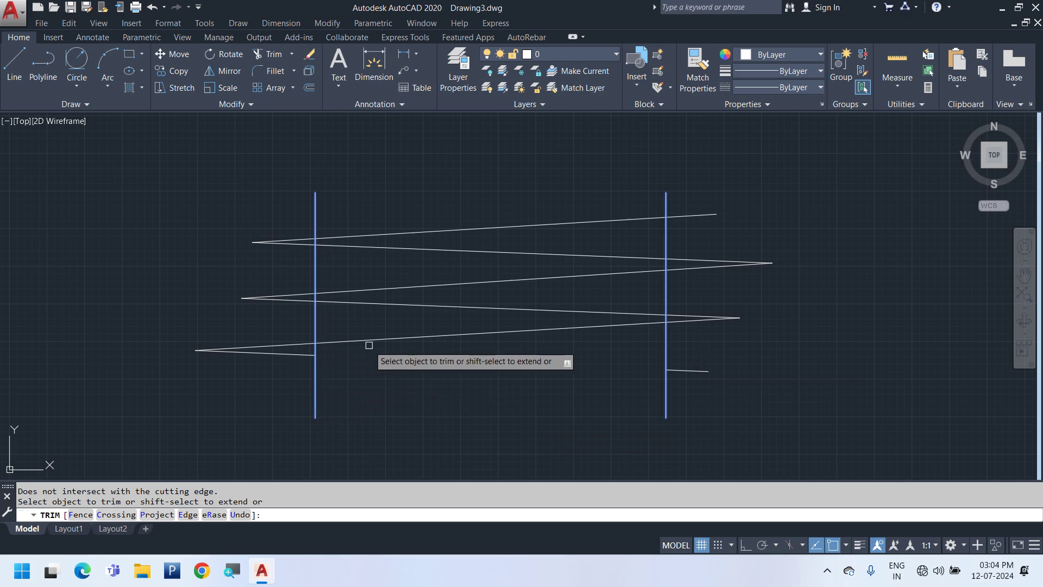
click(294, 345)
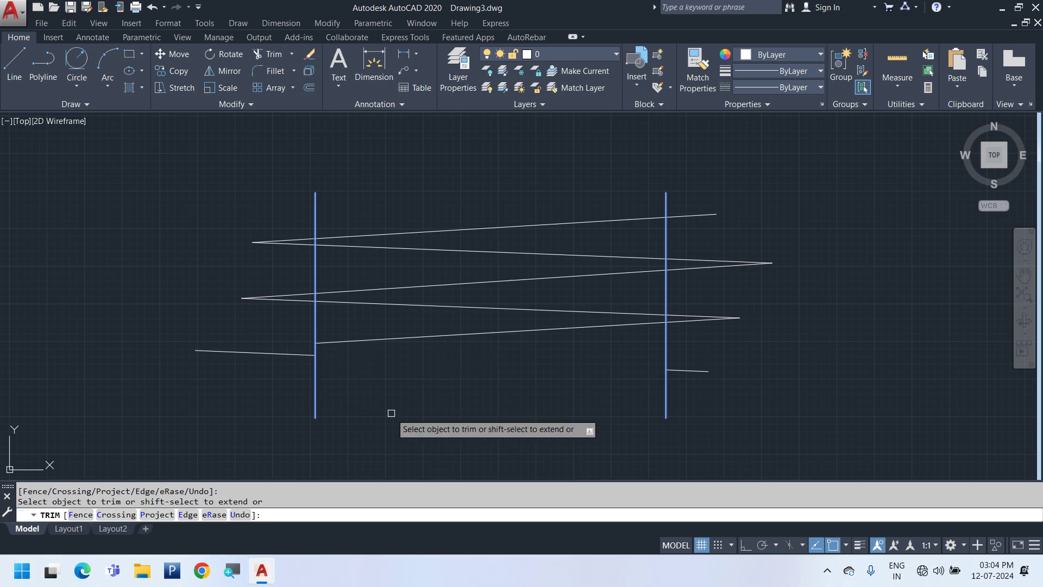
click(518, 332)
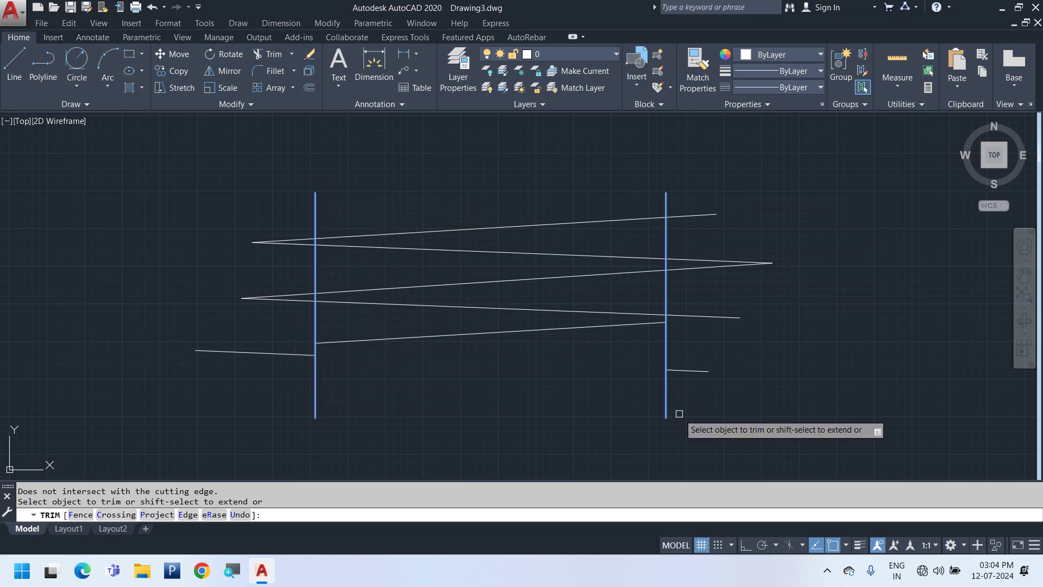
Try to trim the lower parts of both vertical cutting edges and the lowest line's leftover piece on the right
click(316, 260)
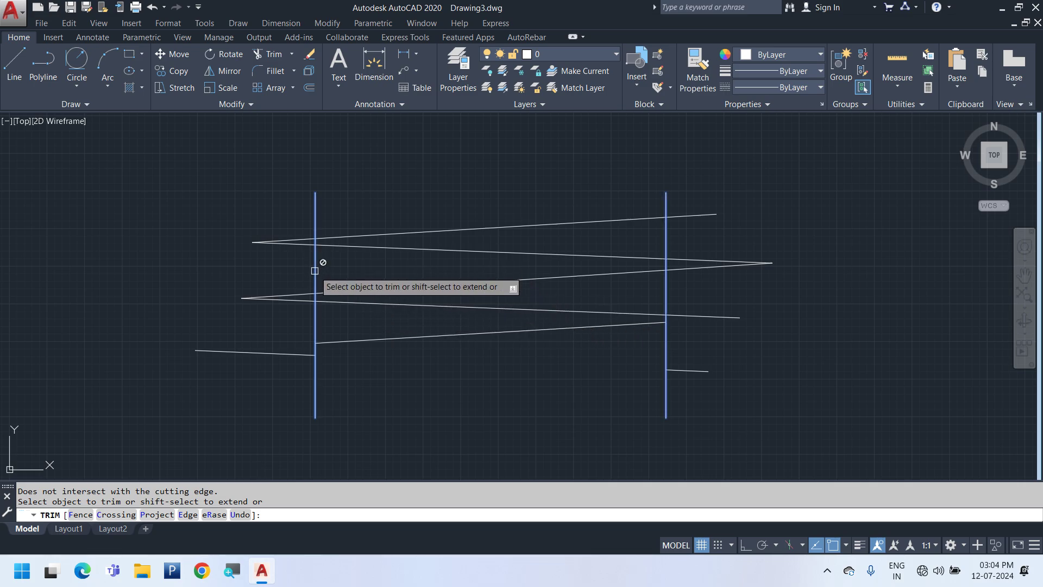
click(319, 379)
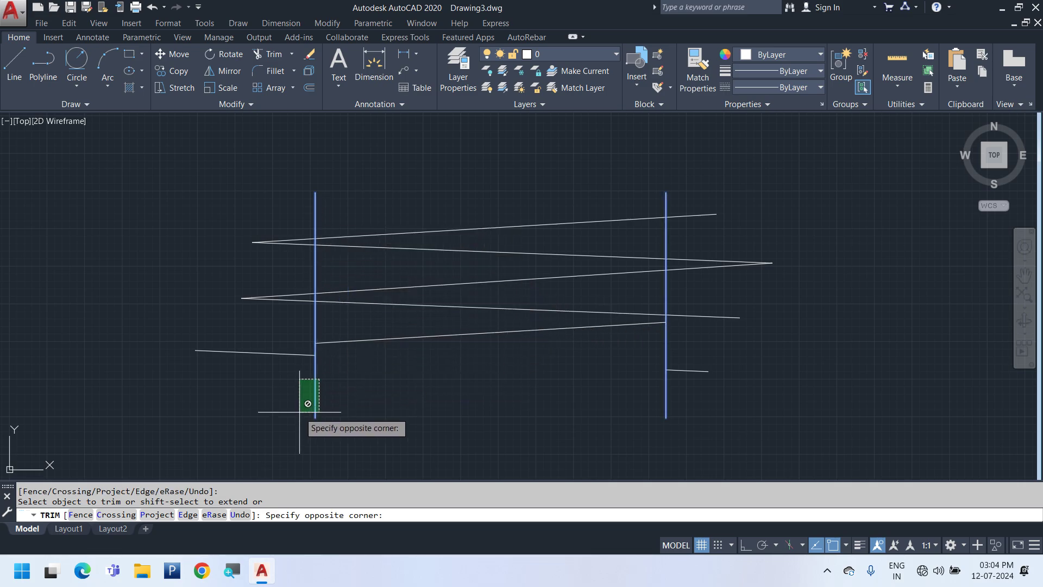
click(321, 411)
click(359, 389)
click(214, 441)
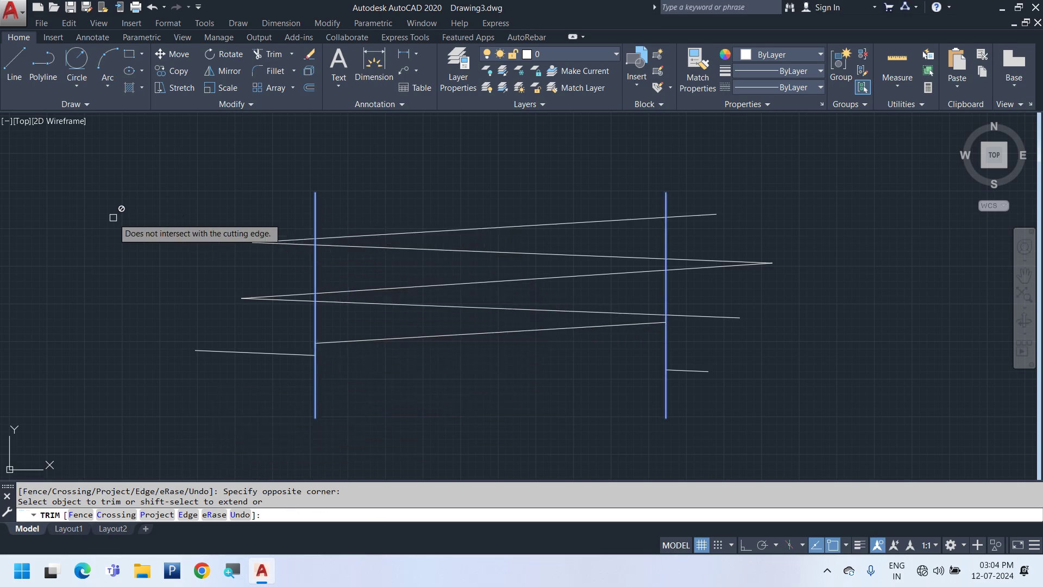
click(697, 409)
click(614, 410)
click(685, 357)
click(614, 349)
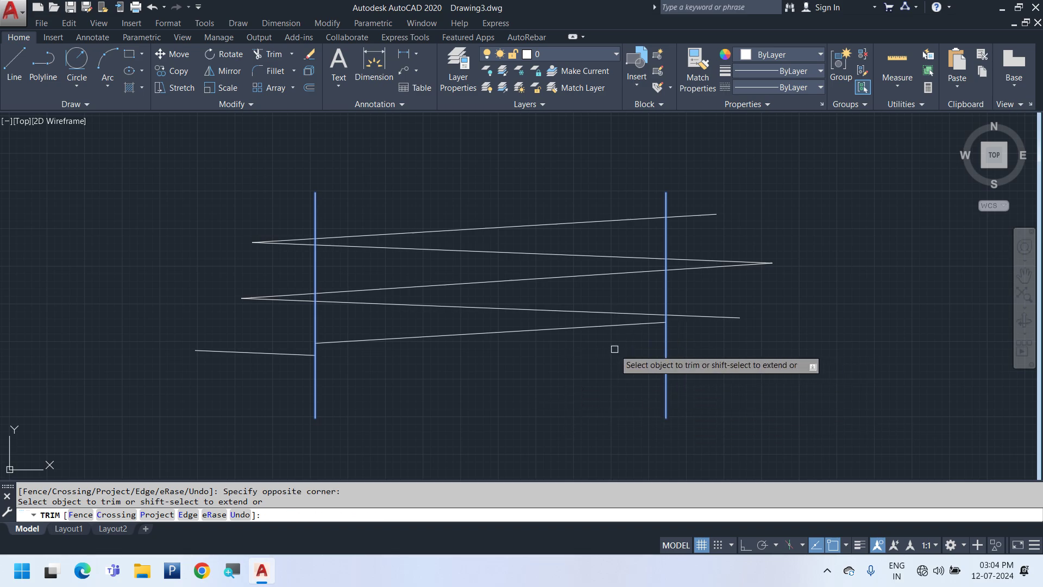
Trim the upper four zigzag lines between the verticals with a crossing window, try the outer leftovers, and undo the whole trim
click(525, 410)
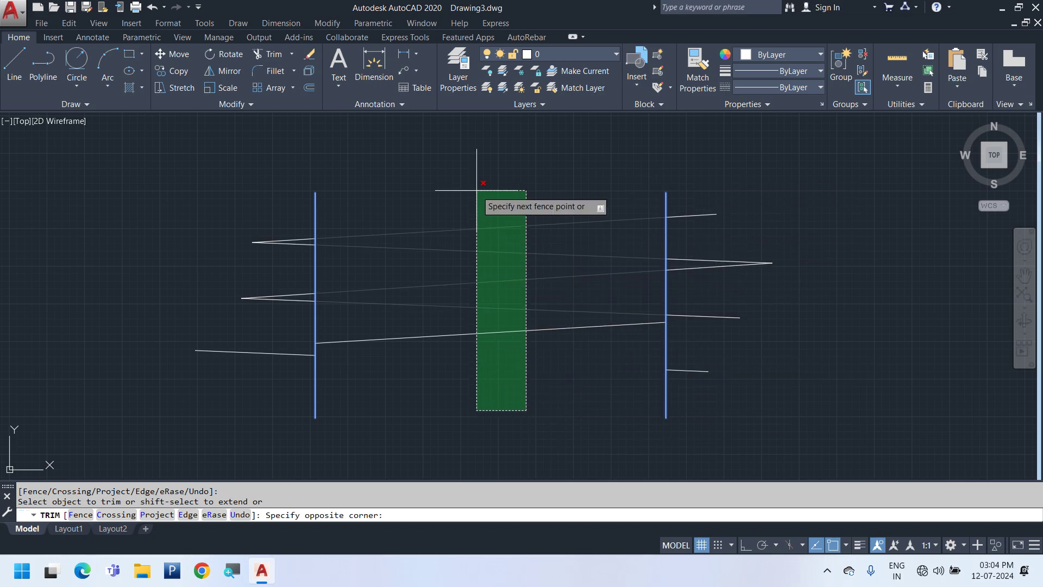
click(477, 191)
click(260, 321)
click(252, 182)
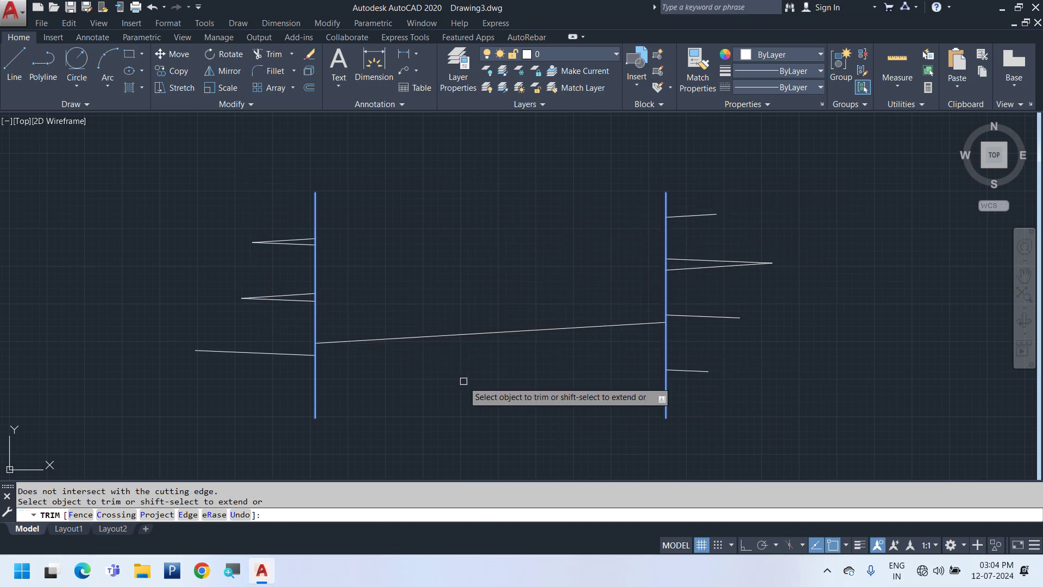
click(730, 324)
click(695, 208)
key(Escape)
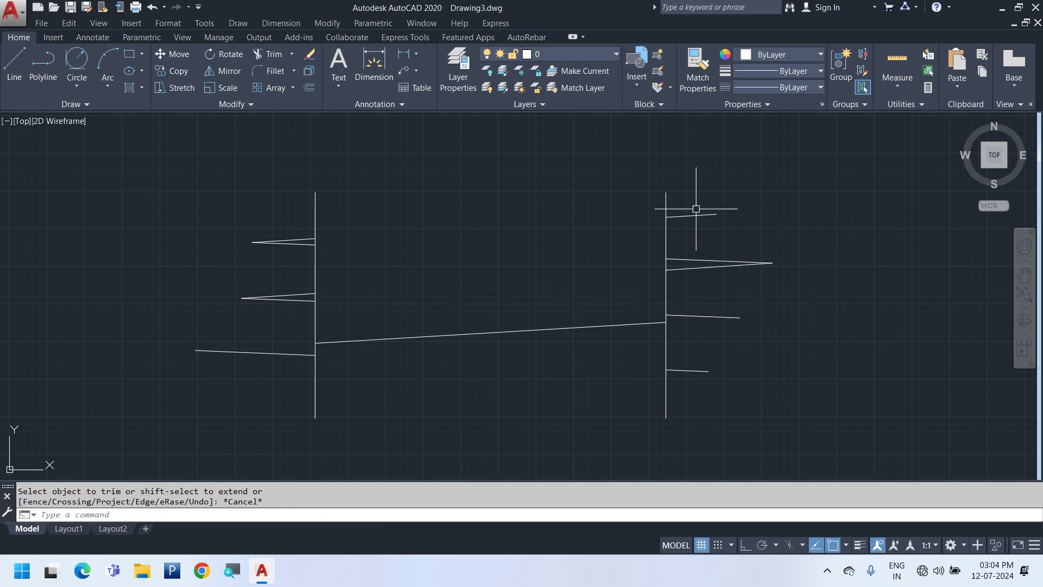
key(ctrl+z)
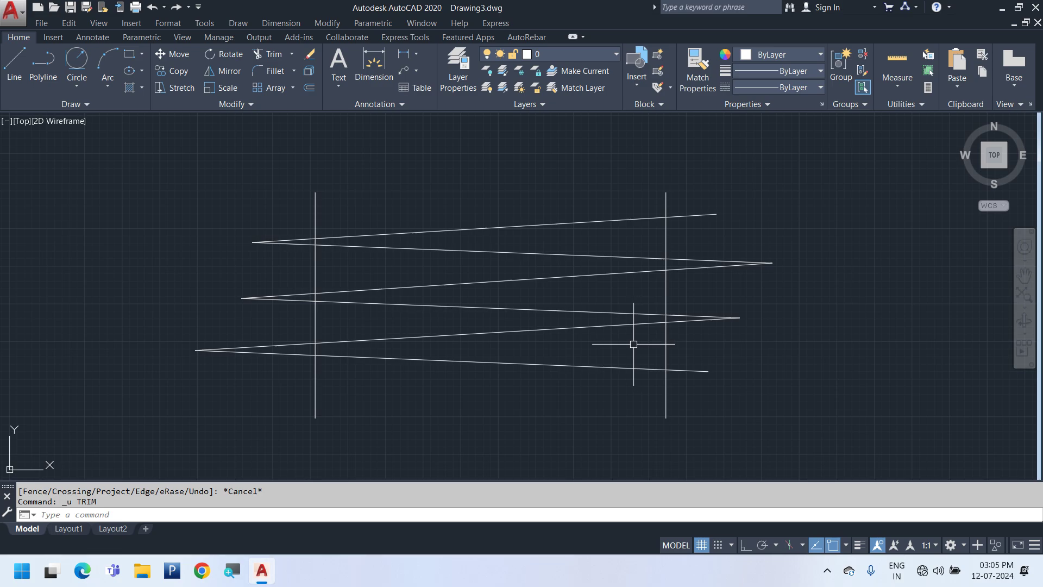
With all objects as cutting edges, trim the lowest zigzag line's outer ends and the right vertical's segment directly above that line
key(Return)
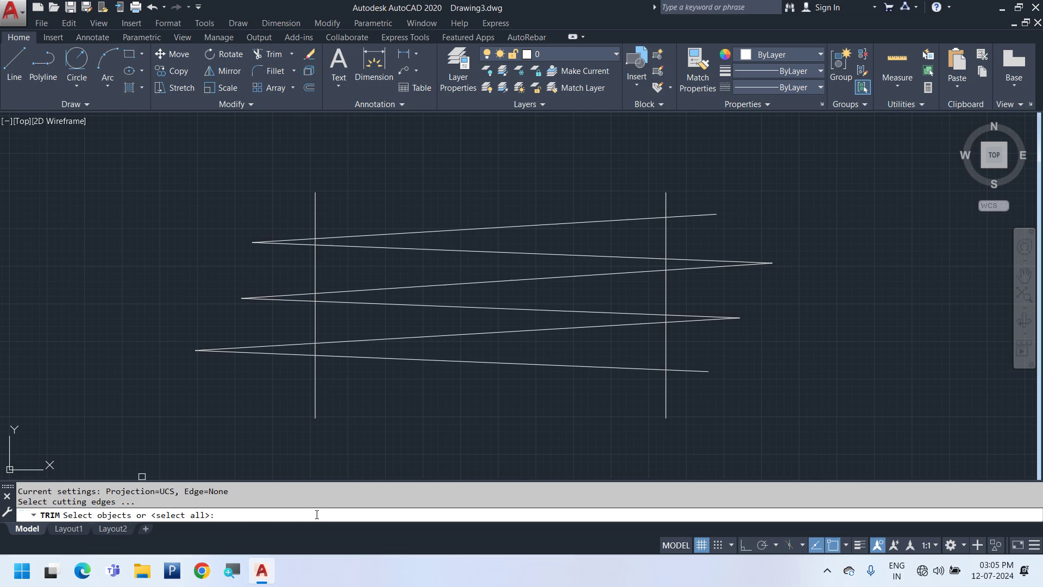
key(Return)
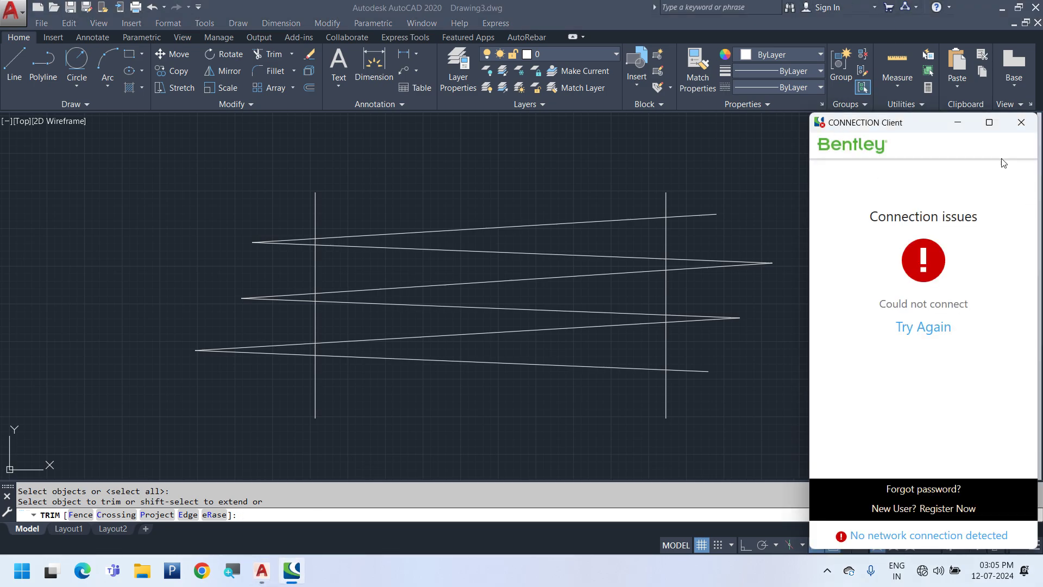
click(1008, 124)
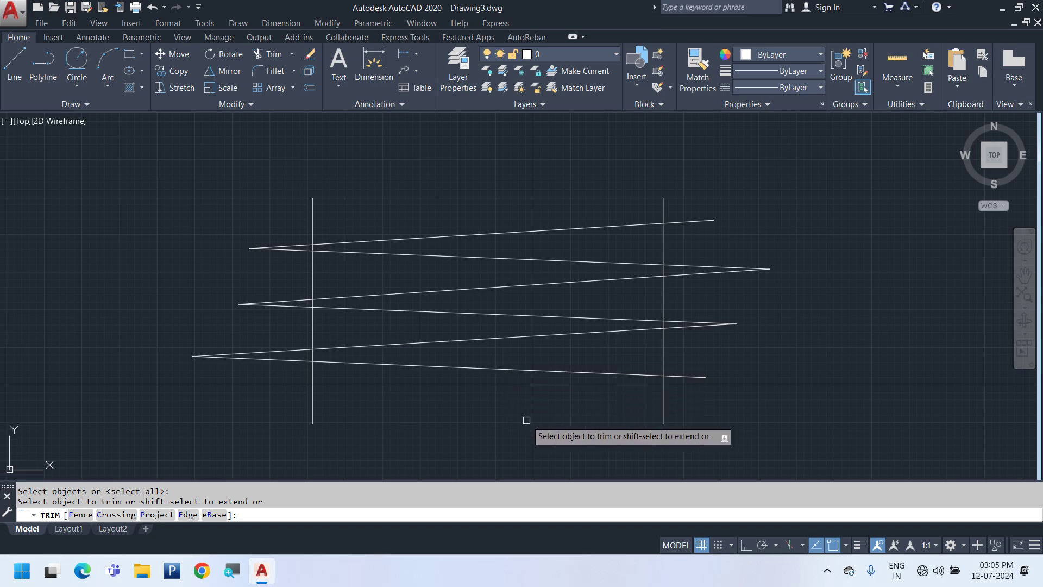
click(701, 375)
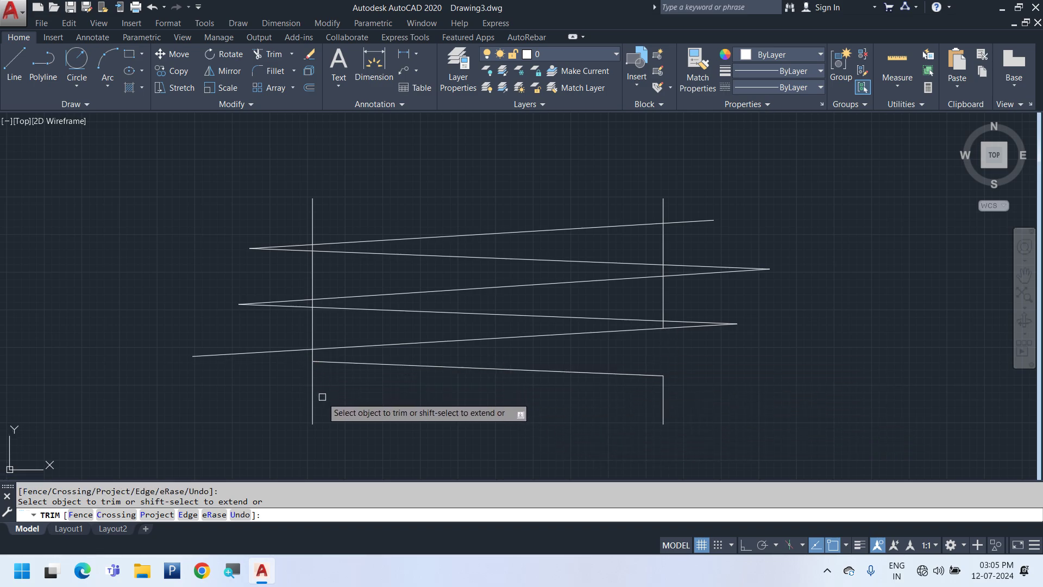
click(435, 364)
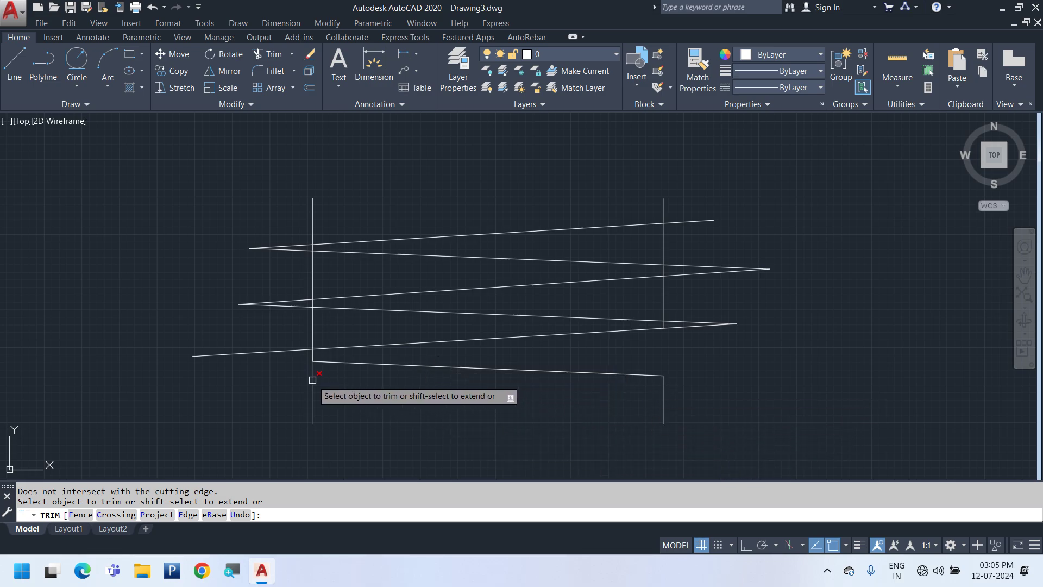
Trim the two middle zigzag lines and the topmost one between the verticals, and undo the whole trim
click(428, 302)
click(375, 323)
click(466, 289)
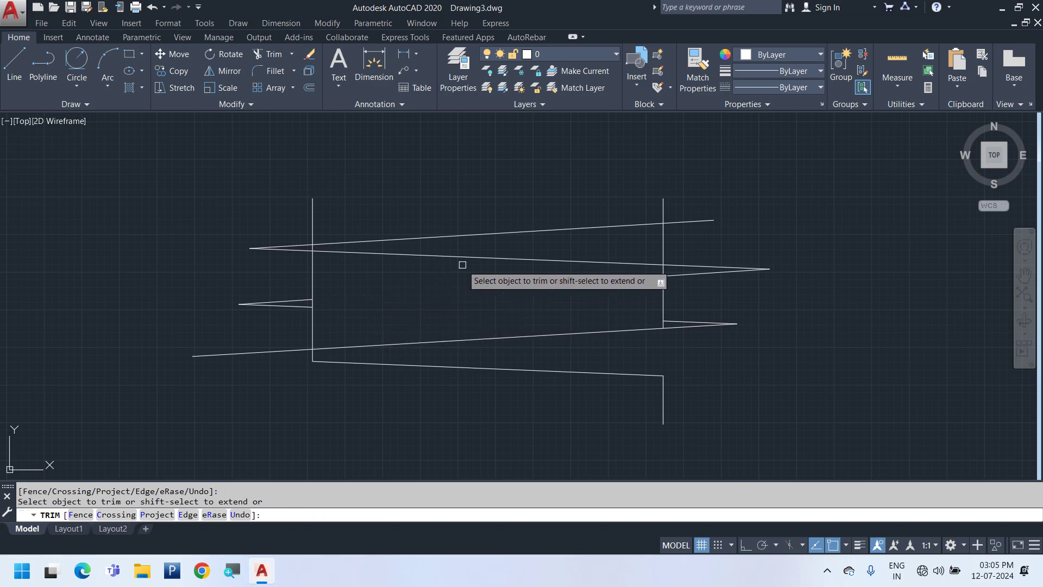
click(470, 251)
click(449, 208)
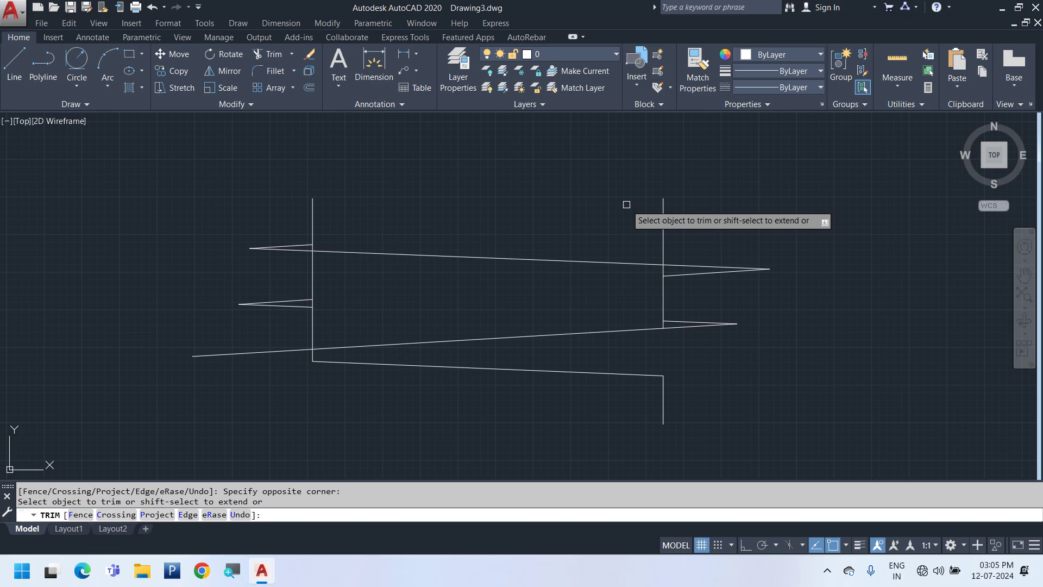
key(Escape)
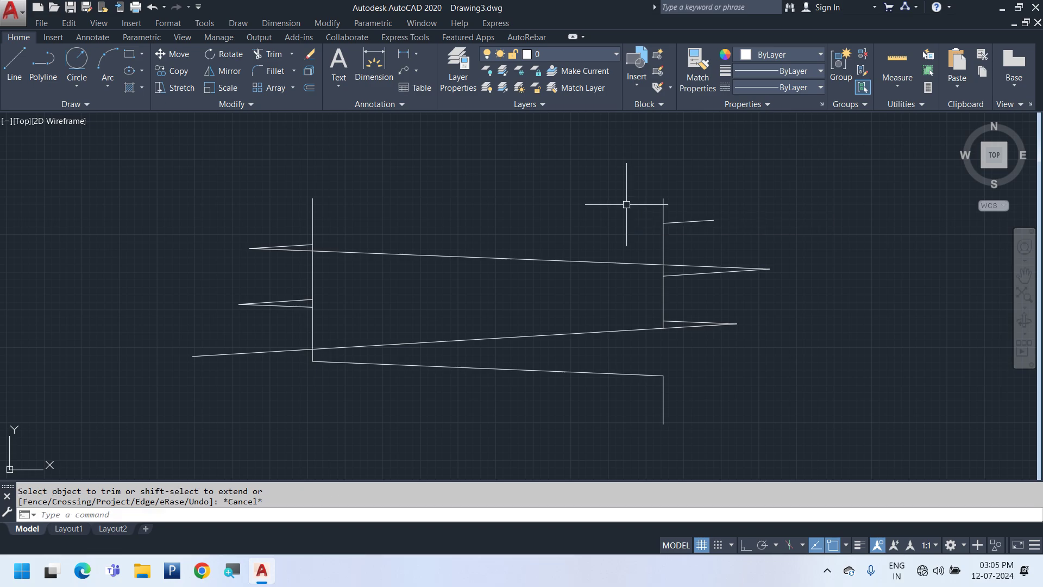
key(ctrl+z)
Draw a circle with a radius of about 2174 in the empty area to the right of the zigzag lines
scroll(347, 319, down, 4)
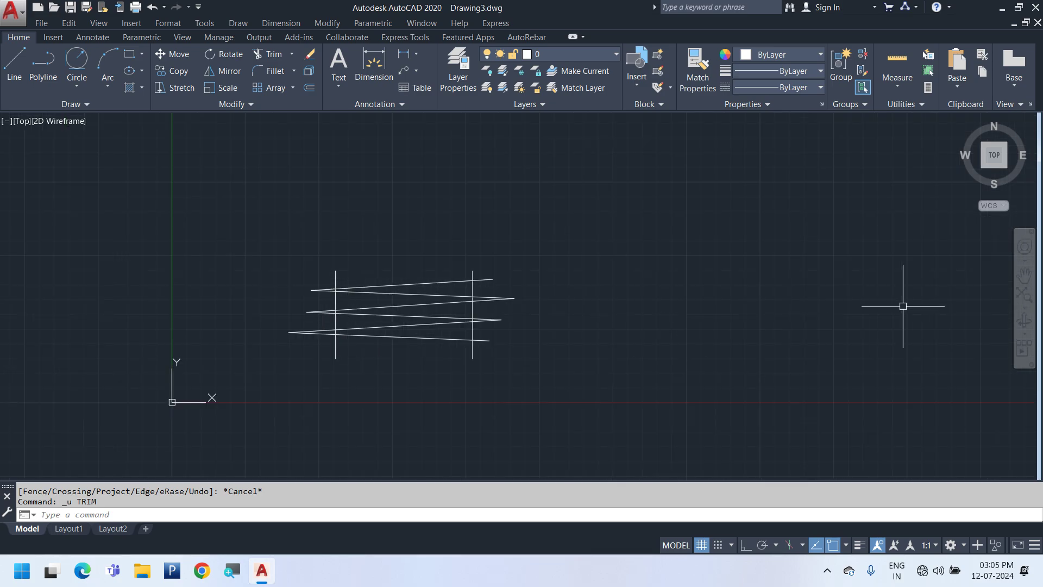
middle_drag(701, 333, 633, 361)
text(c)
key(Return)
click(721, 261)
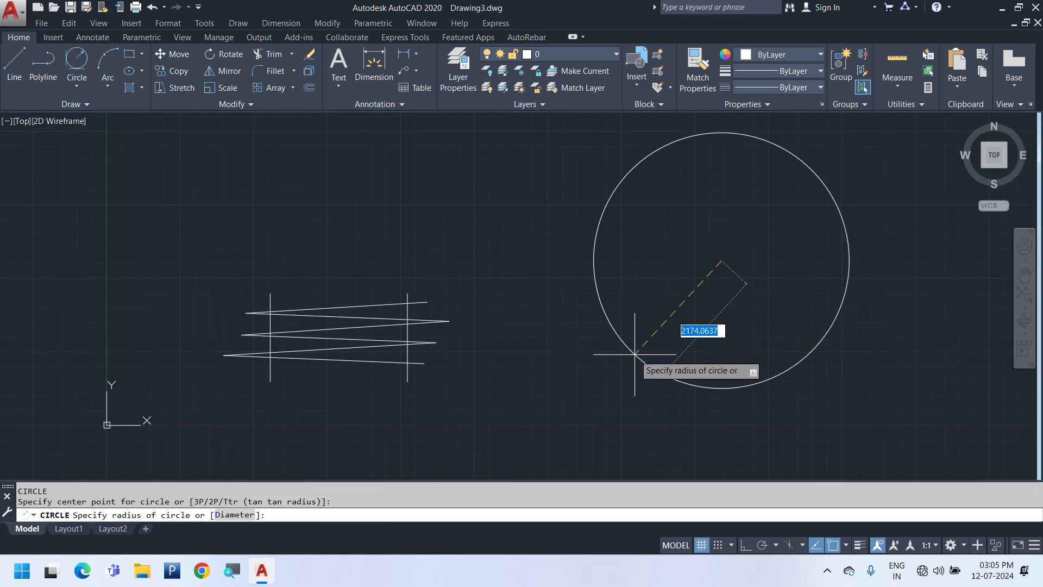
click(716, 354)
middle_drag(716, 354, 266, 424)
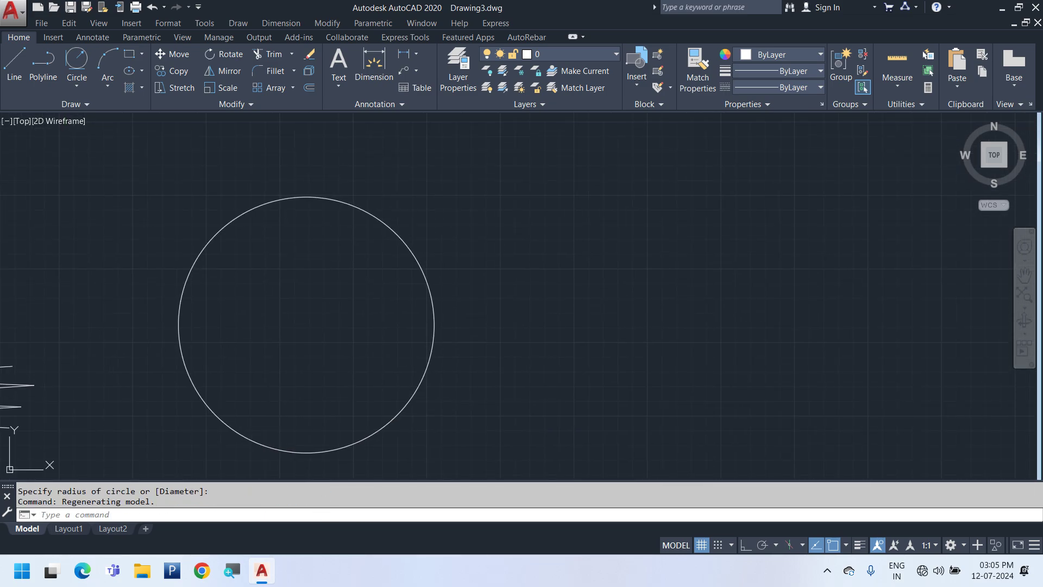
Draw a closed chain of six lines across the circle, forming two pointed wings that share a lower vertex inside it
text(l)
key(Return)
click(121, 231)
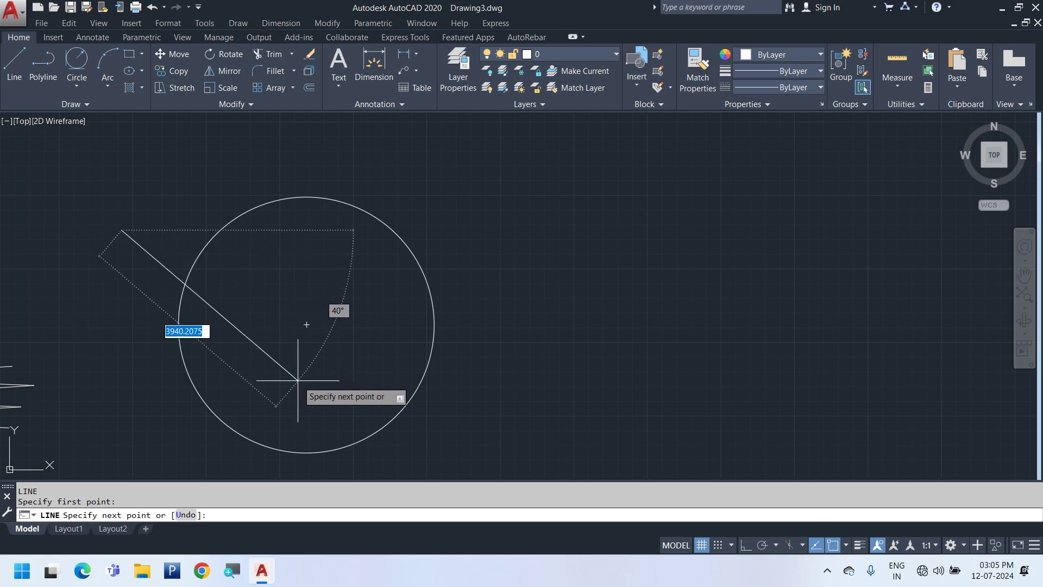
click(322, 400)
click(497, 166)
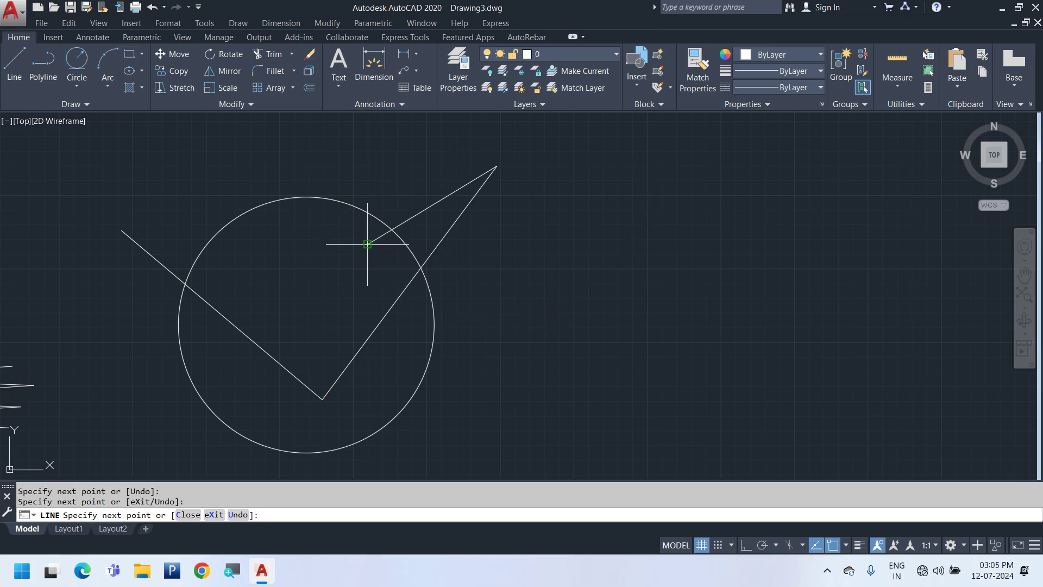
click(368, 244)
click(323, 399)
click(266, 241)
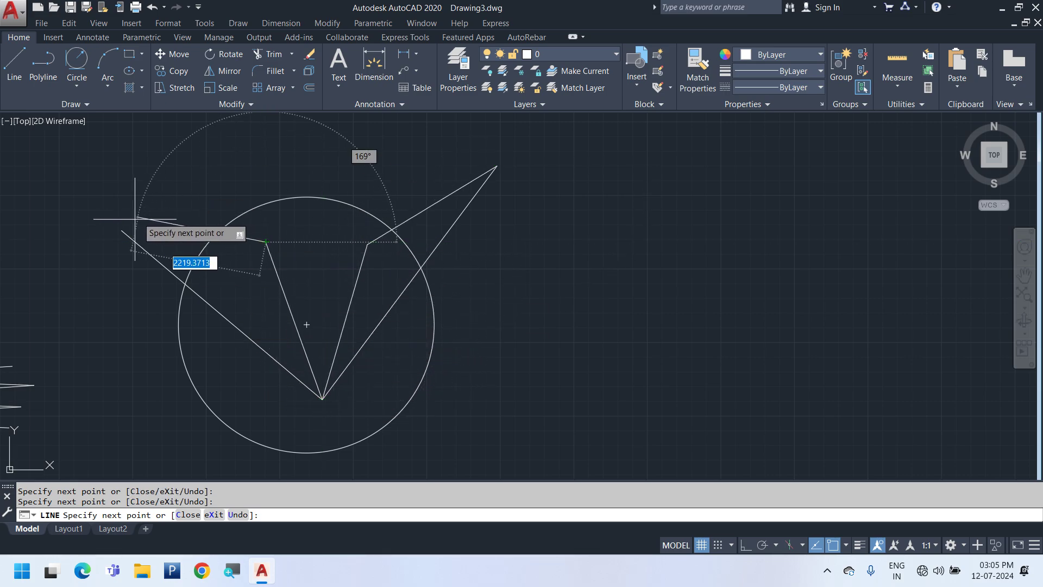
click(122, 231)
key(Escape)
middle_drag(318, 409, 342, 406)
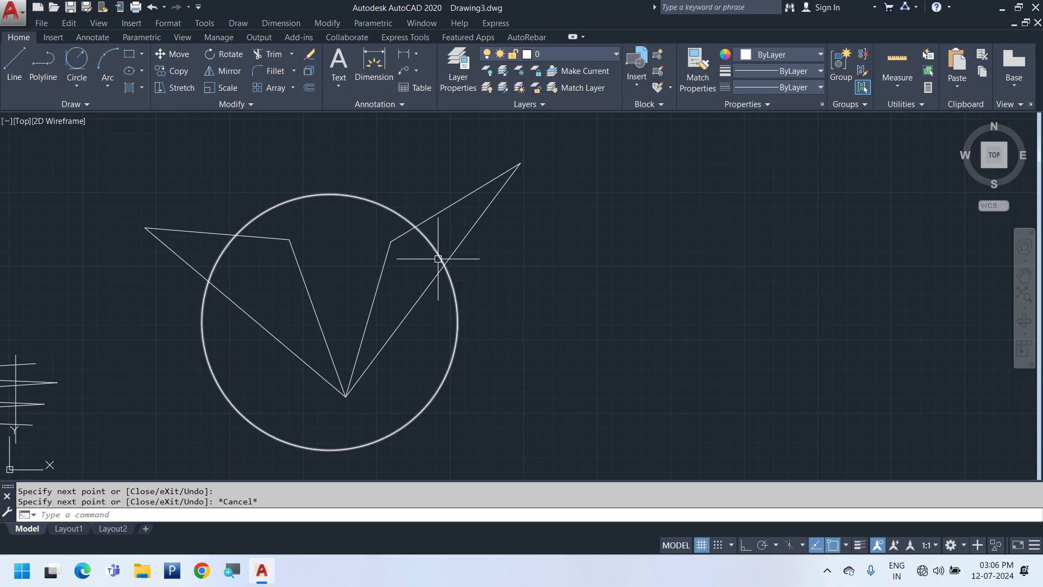
With all objects as cutting edges, trim the circle's lower arc and its top arc between the wings, and undo the trim
text(tr)
key(Return)
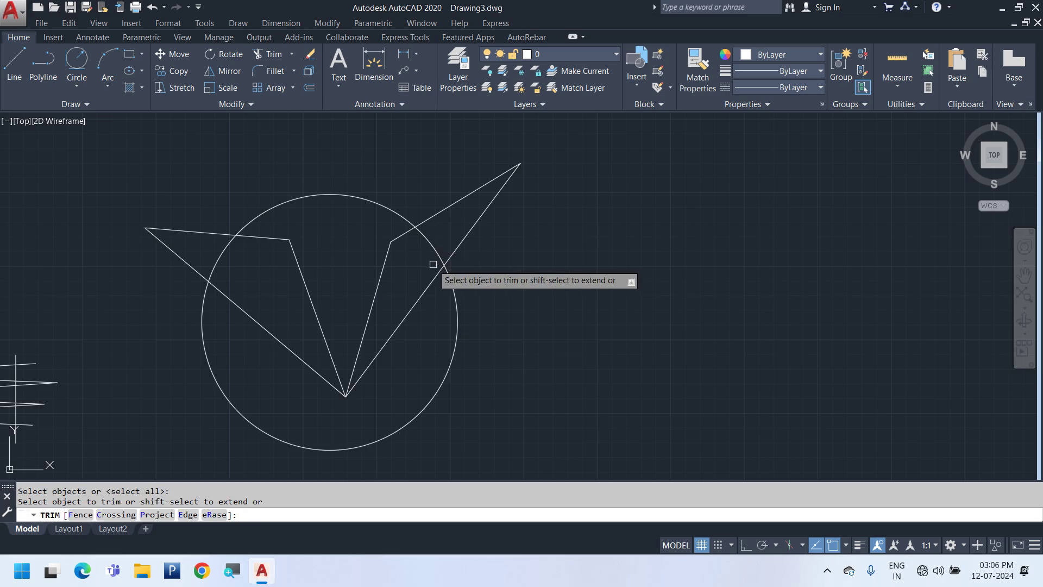
click(457, 337)
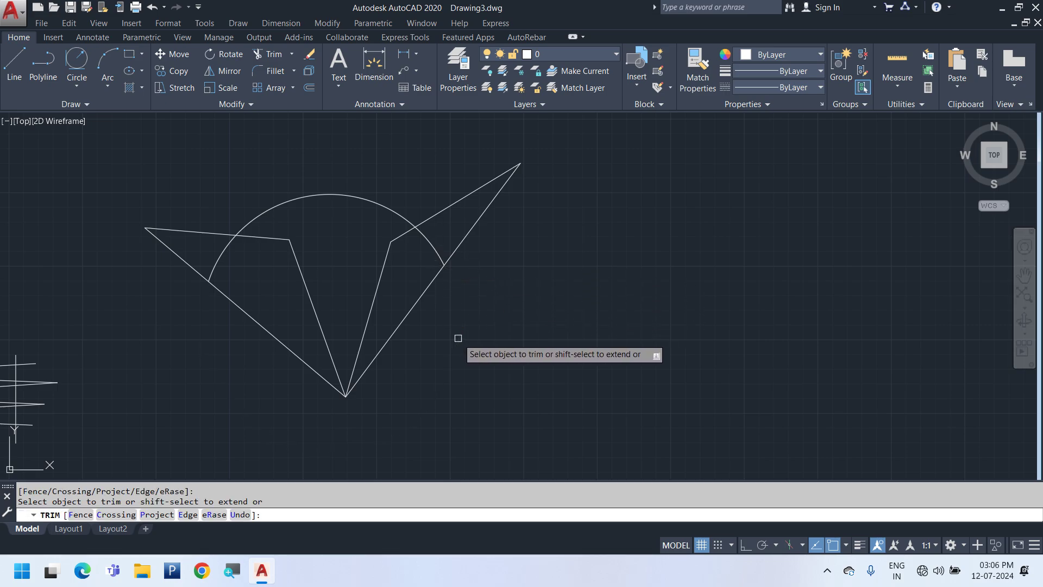
click(391, 210)
key(Escape)
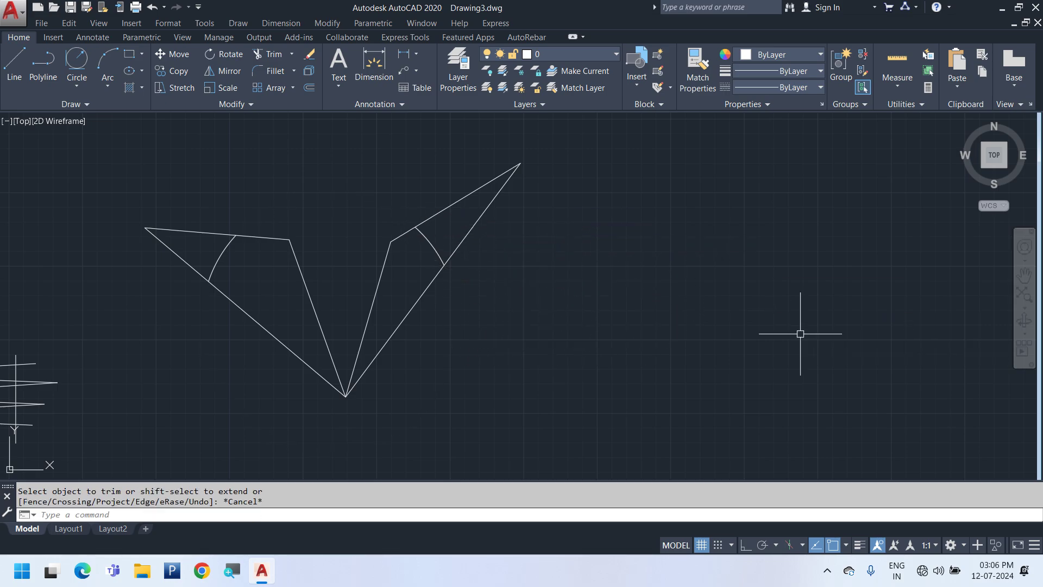
key(ctrl+z)
With only the four lines crossing the circle as cutting edges, trim the circle's top and lower arcs, and undo the trim
text(tr)
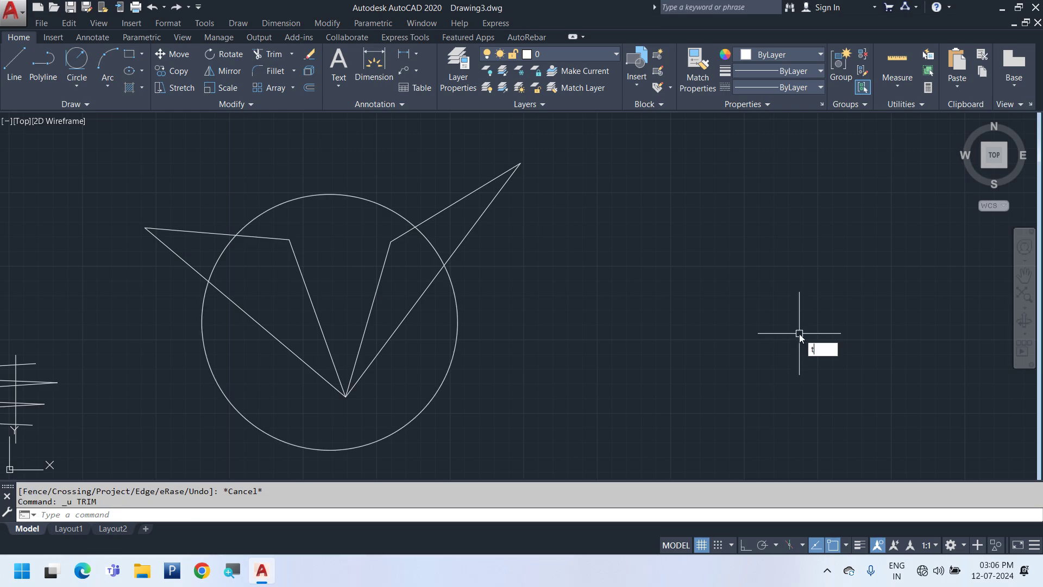
key(Return)
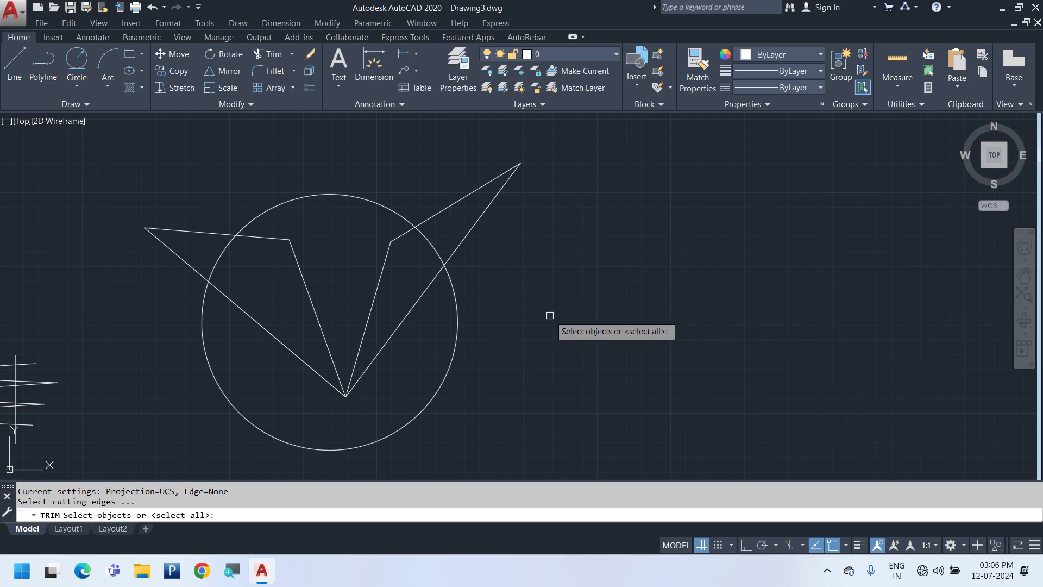
click(474, 223)
click(471, 192)
click(283, 235)
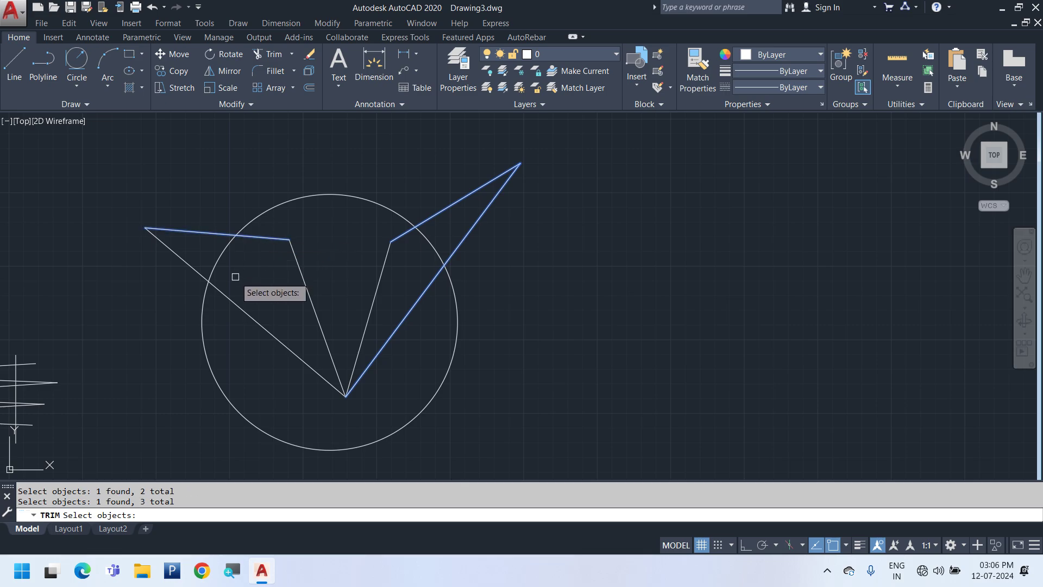
click(233, 302)
key(Return)
click(342, 190)
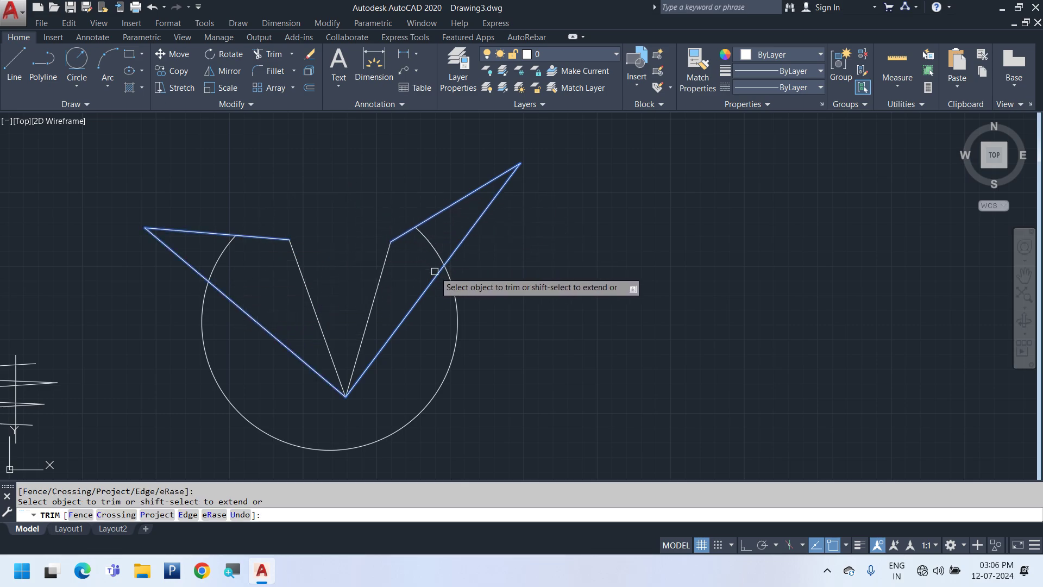
click(450, 286)
key(Escape)
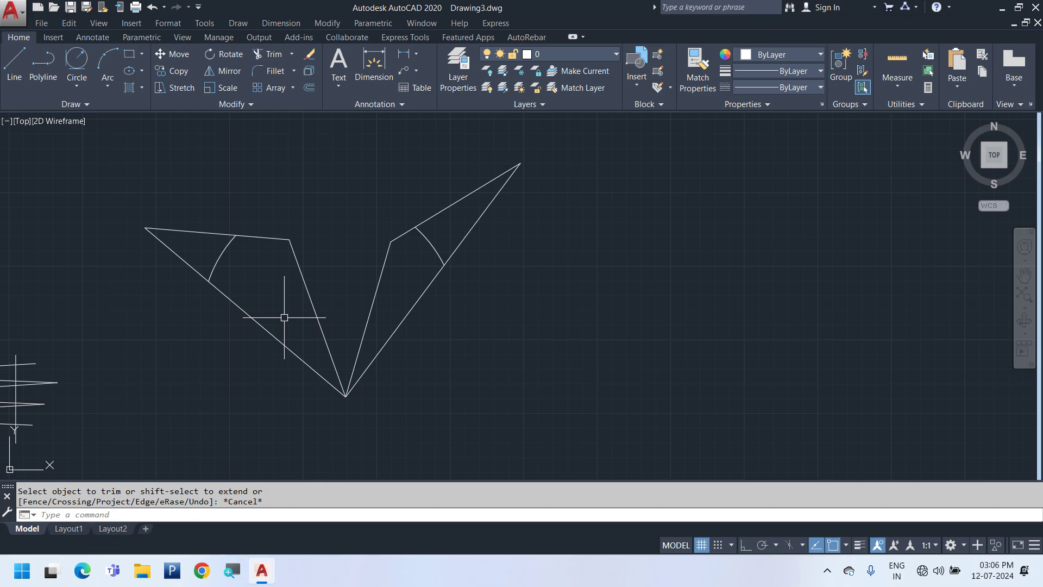
key(ctrl+z)
Erase the circle together with all six lines drawn across it
middle_drag(445, 322, 583, 326)
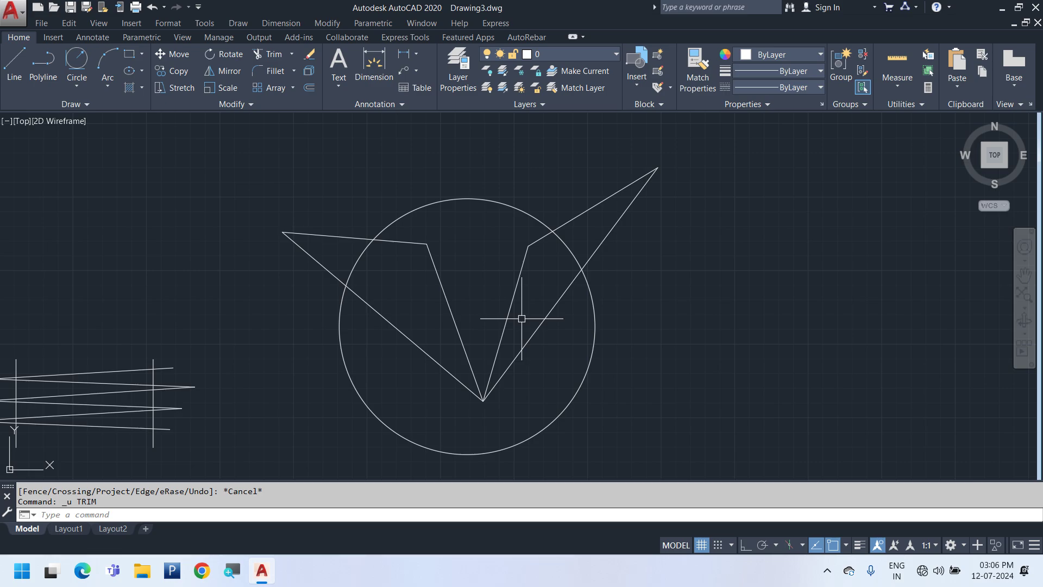
click(743, 441)
click(275, 186)
key(Delete)
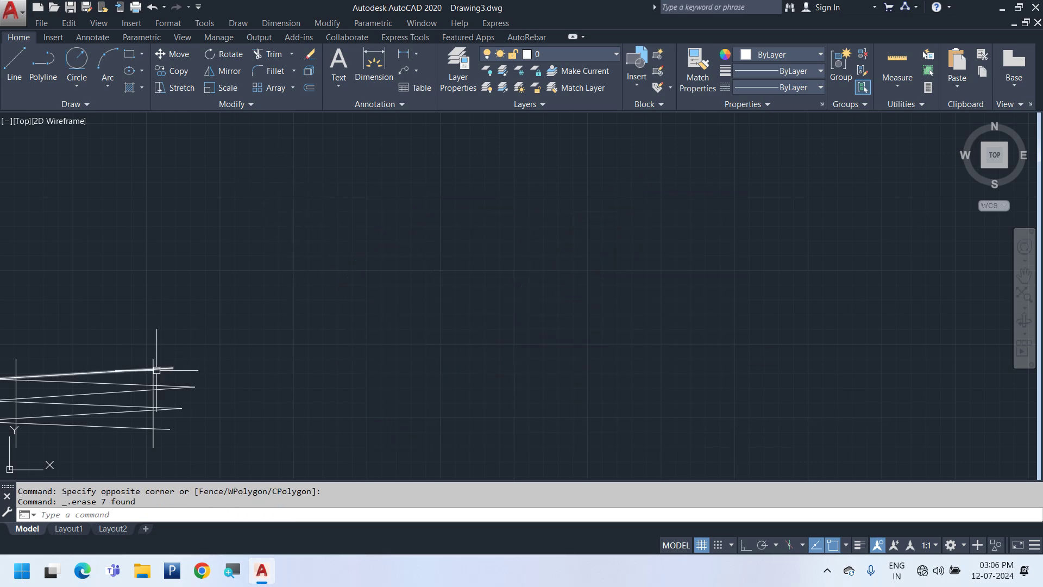
With all objects as cutting edges, trim the zigzag lines and verticals using the Fence option, and undo the fence trim
middle_drag(157, 369, 751, 296)
scroll(751, 296, up, 4)
mouse_move(746, 354)
middle_down()
mouse_move(483, 389)
mouse_move(579, 382)
middle_up()
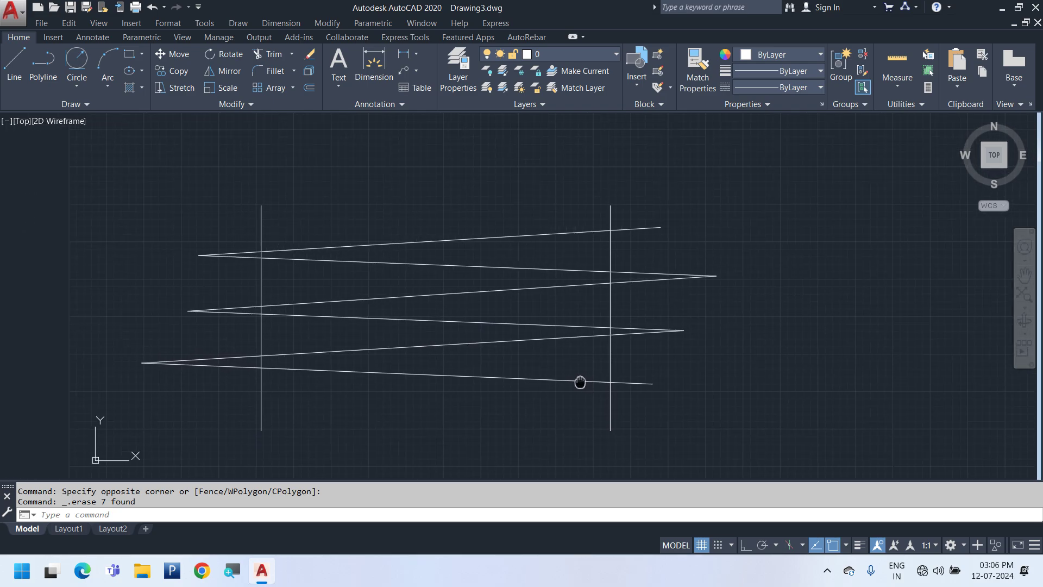
text(TR)
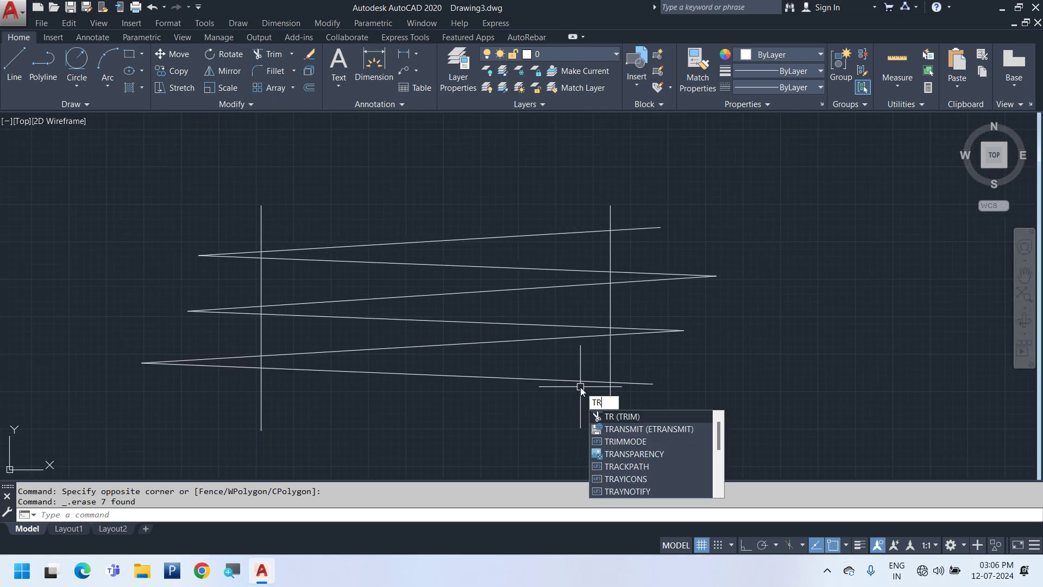
key(Return)
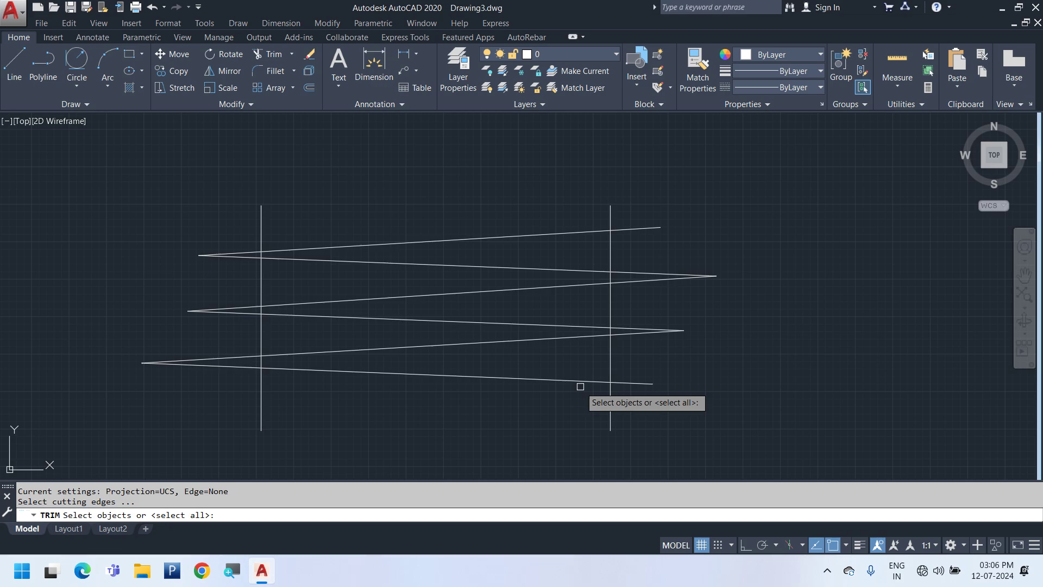
key(Return)
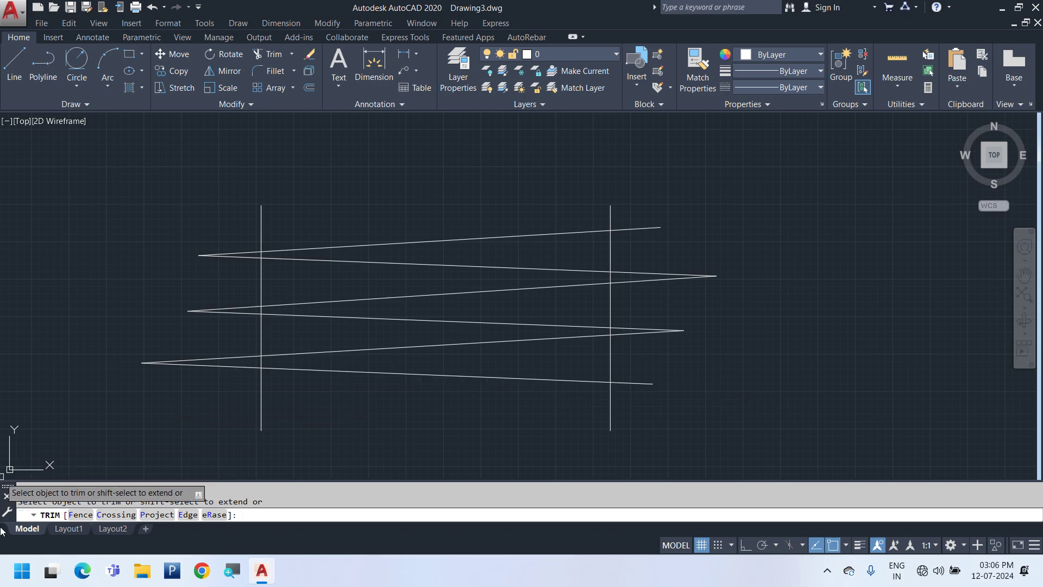
click(82, 515)
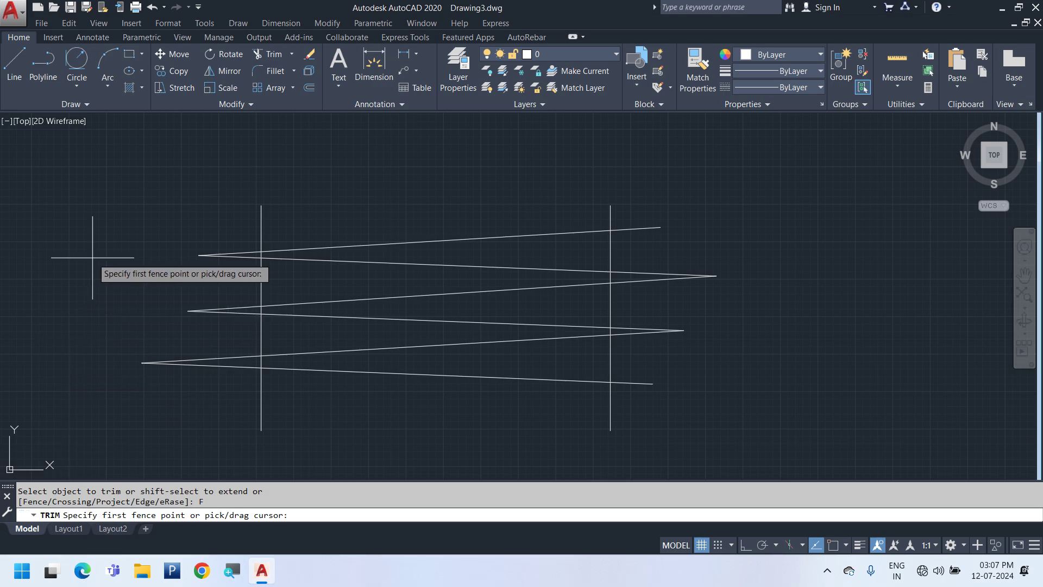
click(84, 154)
mouse_move(105, 198)
mouse_down()
mouse_move(266, 156)
mouse_move(641, 168)
mouse_move(899, 296)
mouse_move(742, 228)
mouse_move(478, 185)
mouse_move(304, 182)
mouse_move(239, 234)
mouse_move(178, 373)
mouse_move(310, 228)
mouse_move(391, 299)
mouse_move(480, 421)
mouse_move(729, 207)
mouse_move(600, 401)
mouse_move(589, 300)
mouse_move(603, 361)
mouse_move(253, 342)
mouse_move(127, 466)
mouse_up()
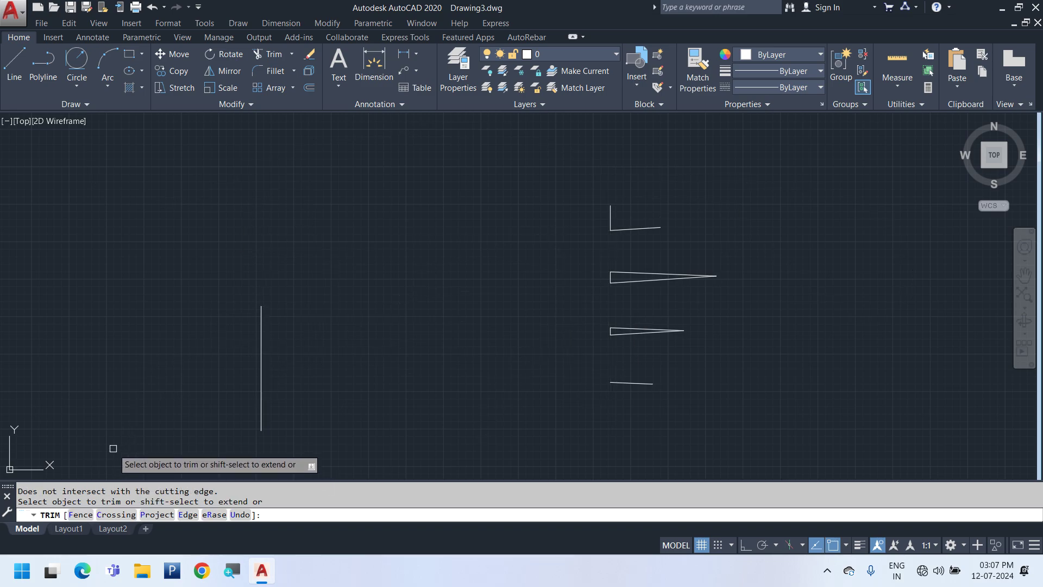
key(ctrl+z)
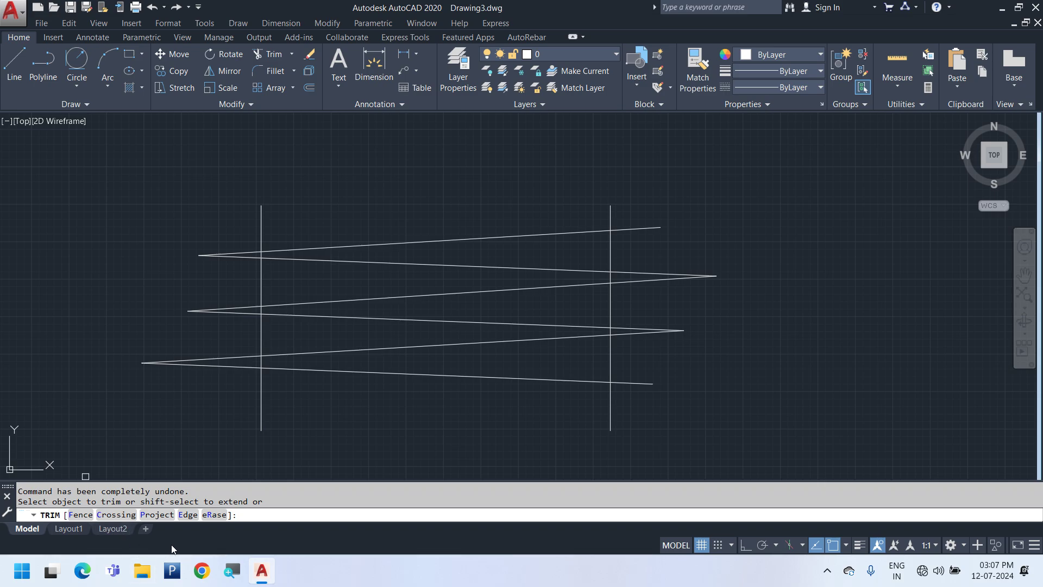
Open the Trim command's Project option to view its projection choices, and cancel the command
click(165, 516)
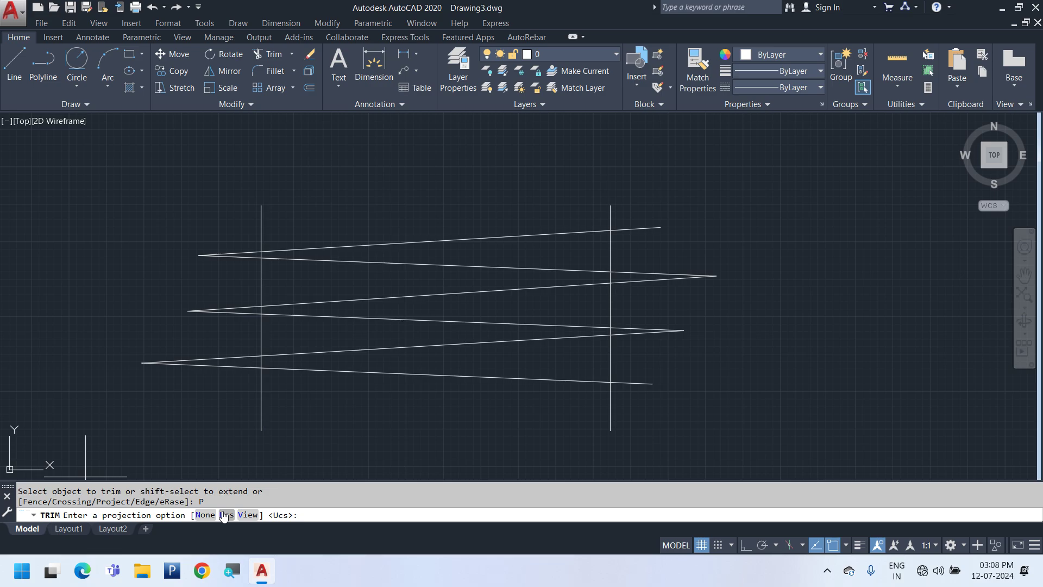
key(Escape)
key(Return)
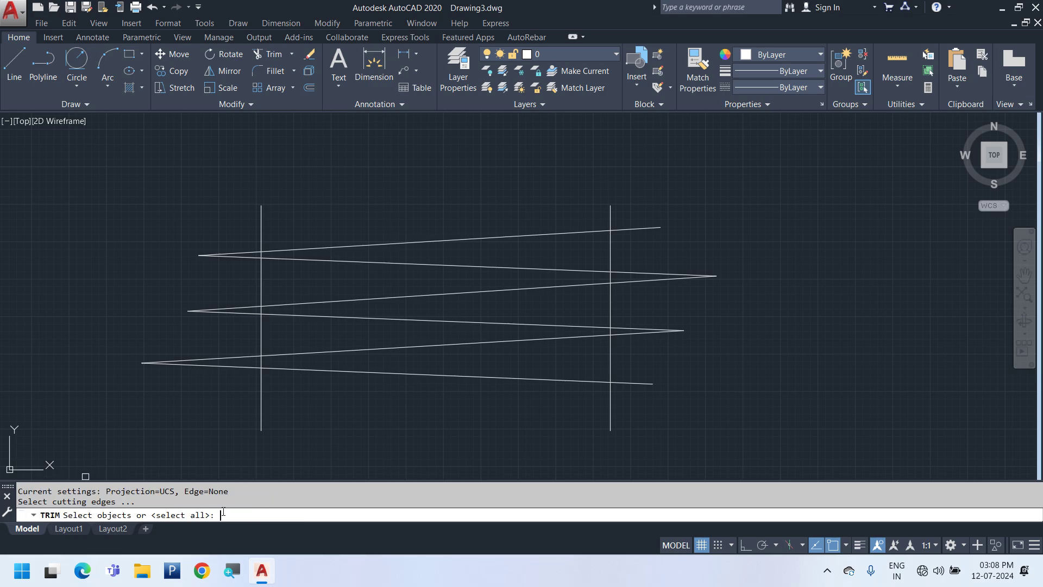
key(Return)
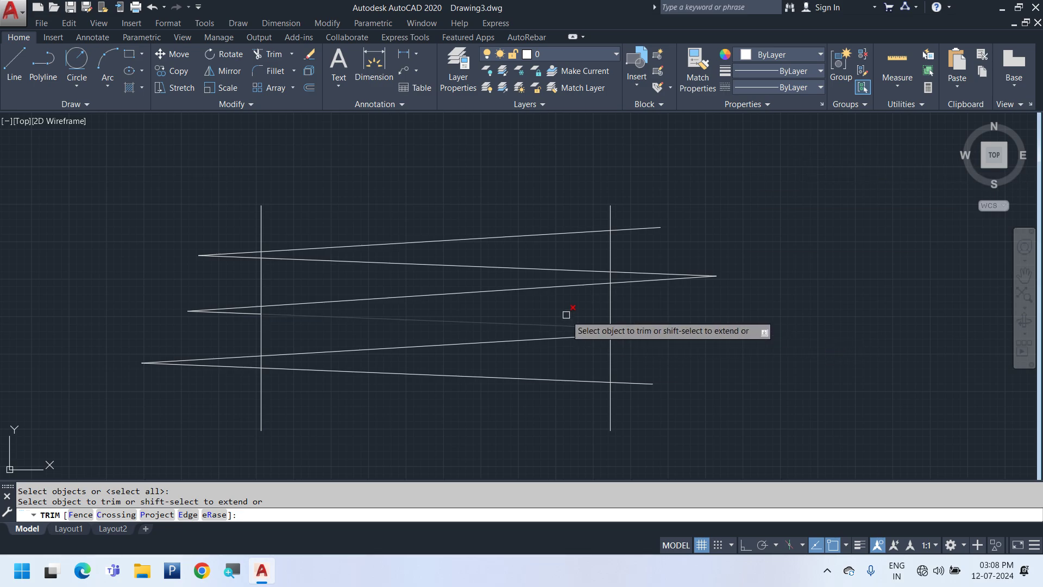
middle_drag(538, 336, 492, 364)
middle_drag(451, 337, 372, 392)
key(Escape)
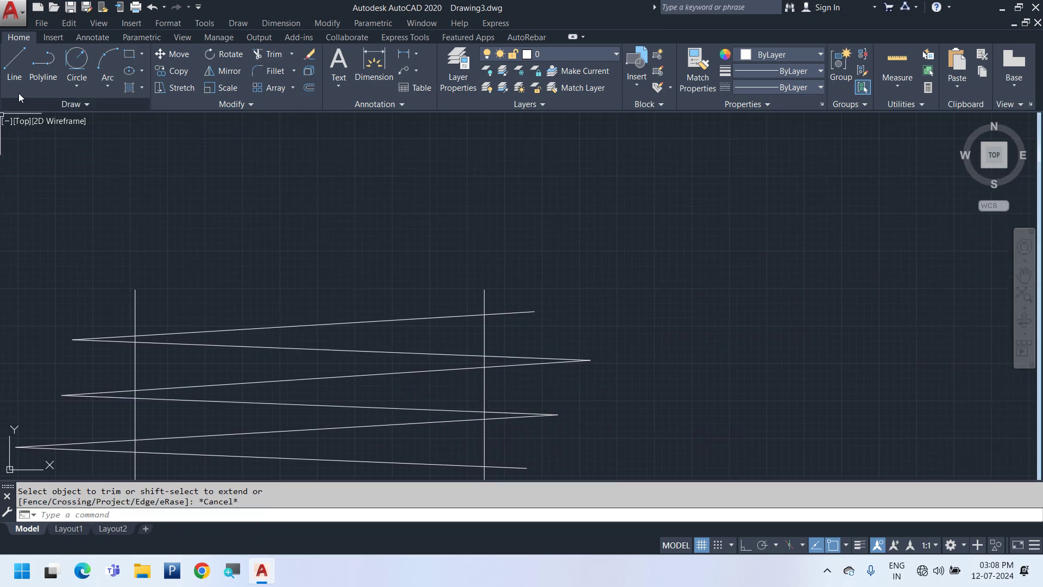
Draw two crossing lines in the empty area above and beside the zigzag, one steep and one gently sloping
click(15, 61)
middle_drag(489, 294, 406, 318)
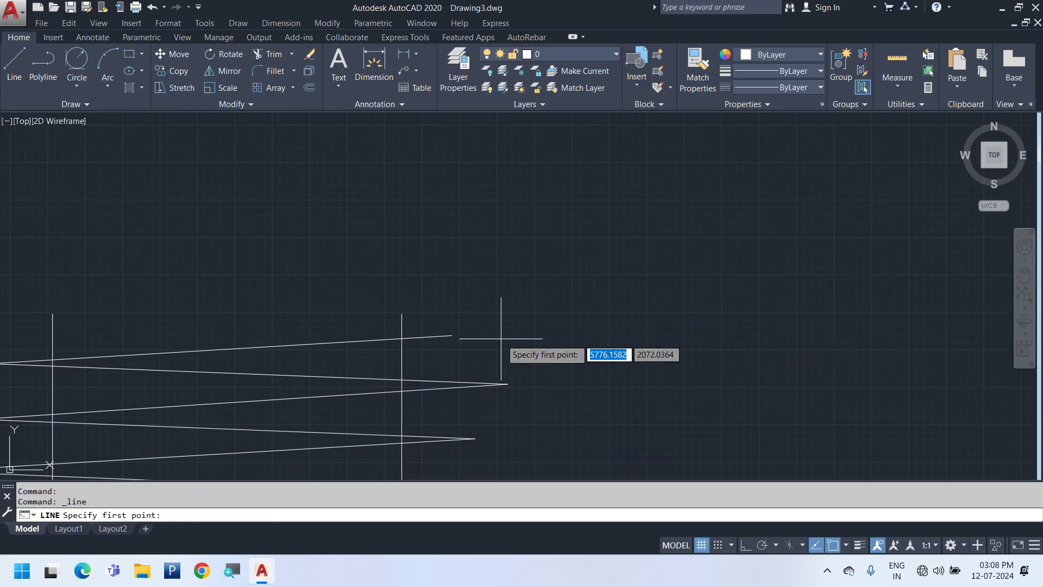
click(628, 149)
click(668, 372)
key(Escape)
key(Return)
click(387, 252)
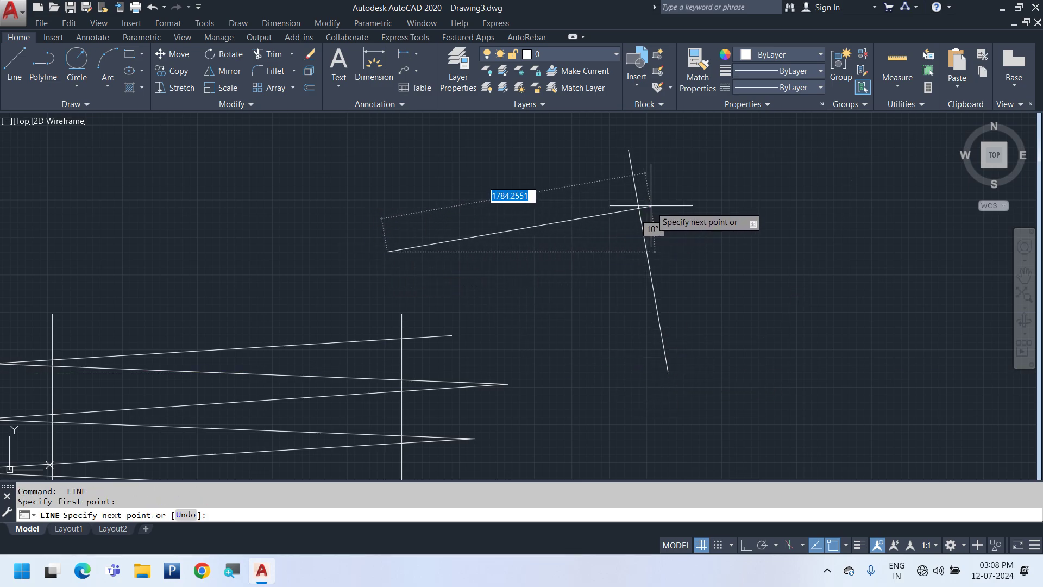
click(759, 173)
key(Escape)
Draw a separate, slightly falling line to the right of the crossing pair, without touching the steep line
middle_drag(742, 344, 476, 351)
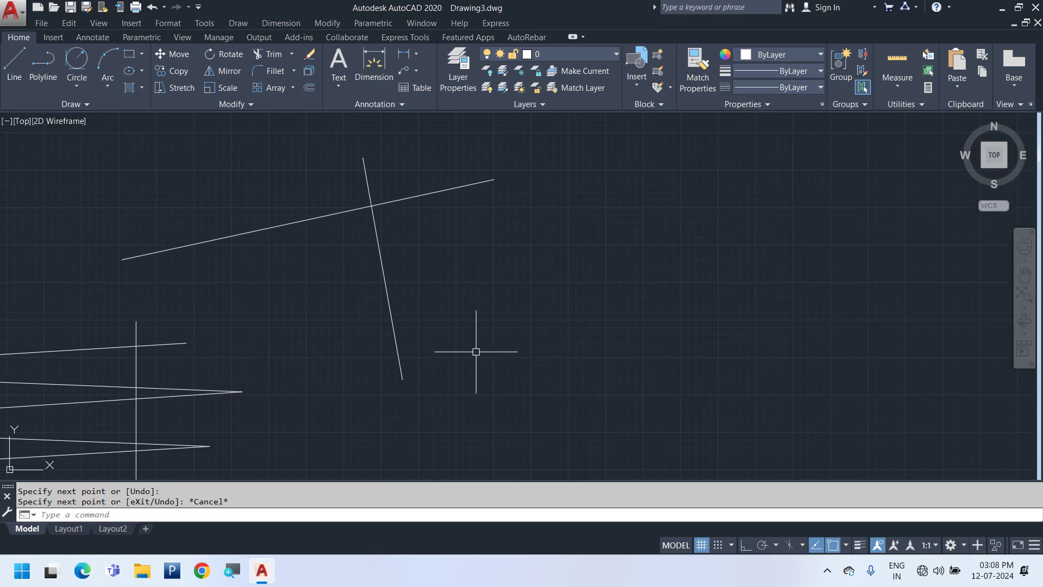
key(Return)
click(471, 314)
click(731, 343)
key(Escape)
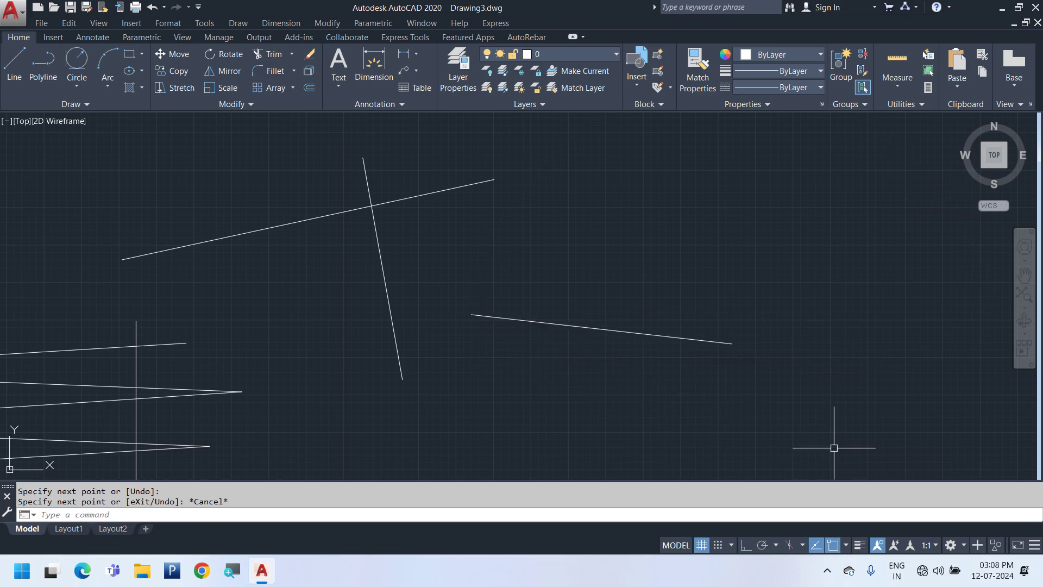
With all objects as cutting edges, trim the crossing lines' upper and right ends, and try to trim the remaining sloping line
text(tr)
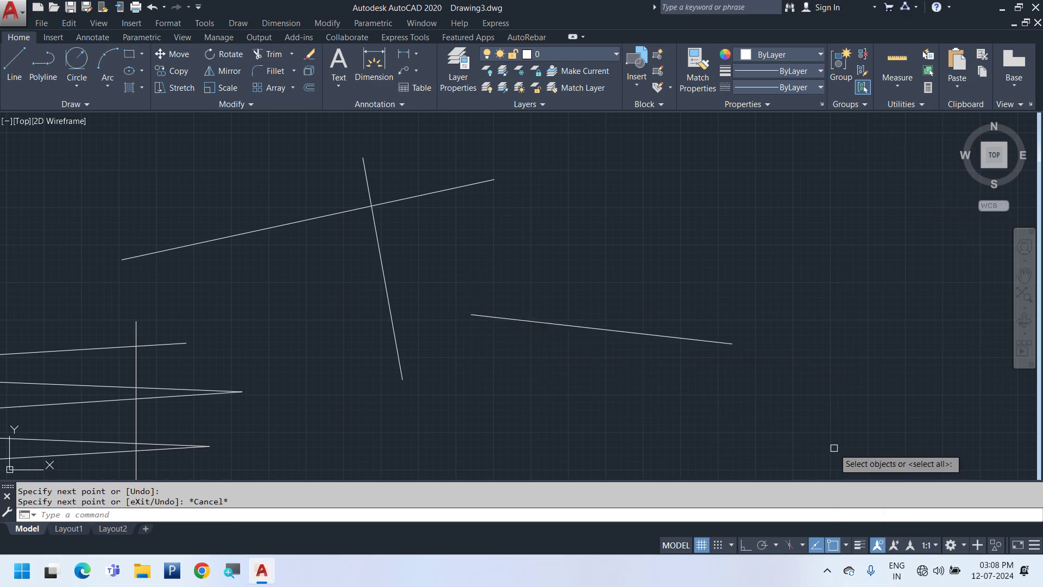
key(Return)
key(Return)
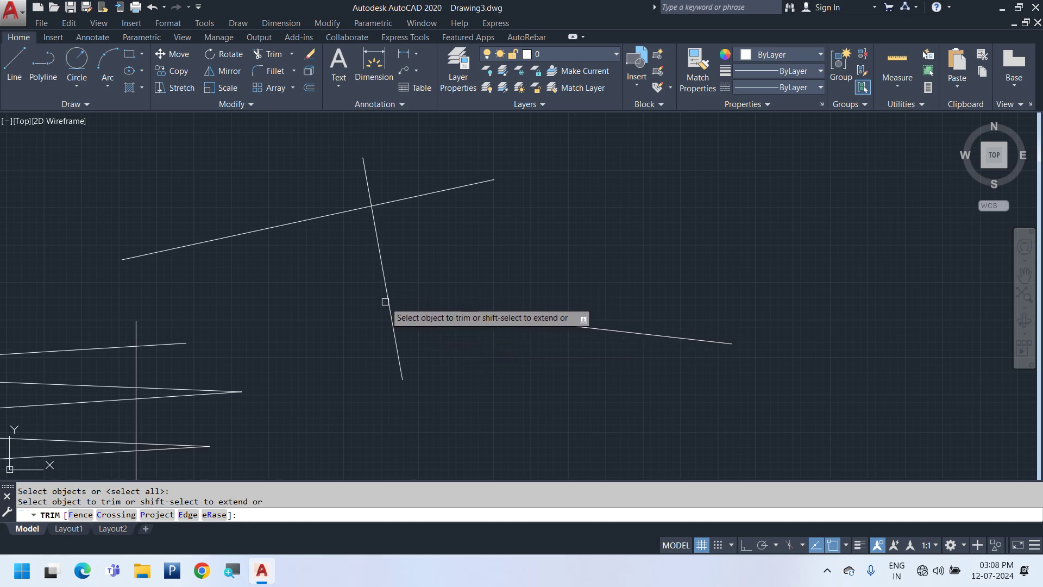
click(369, 179)
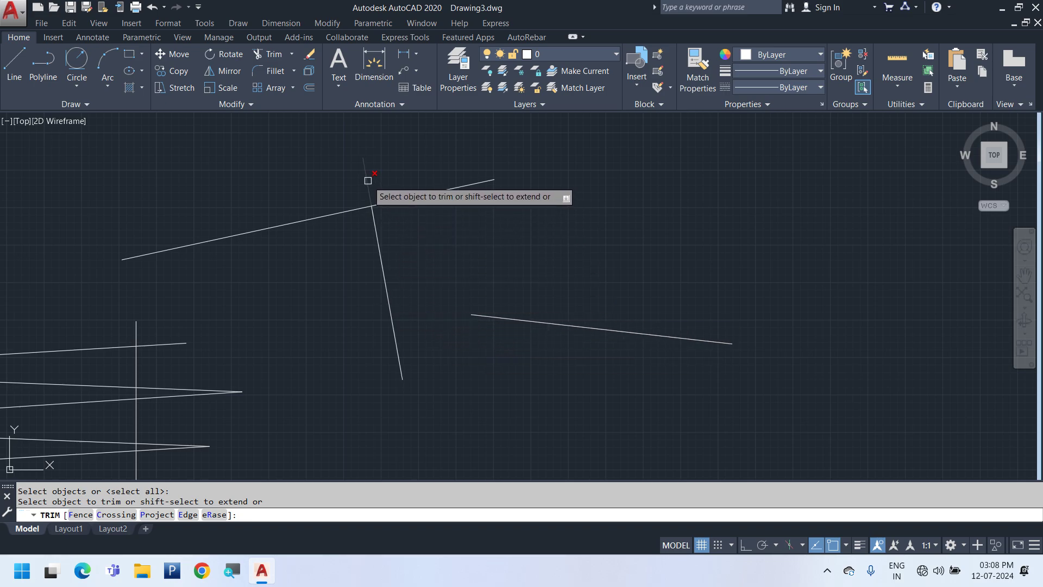
click(402, 199)
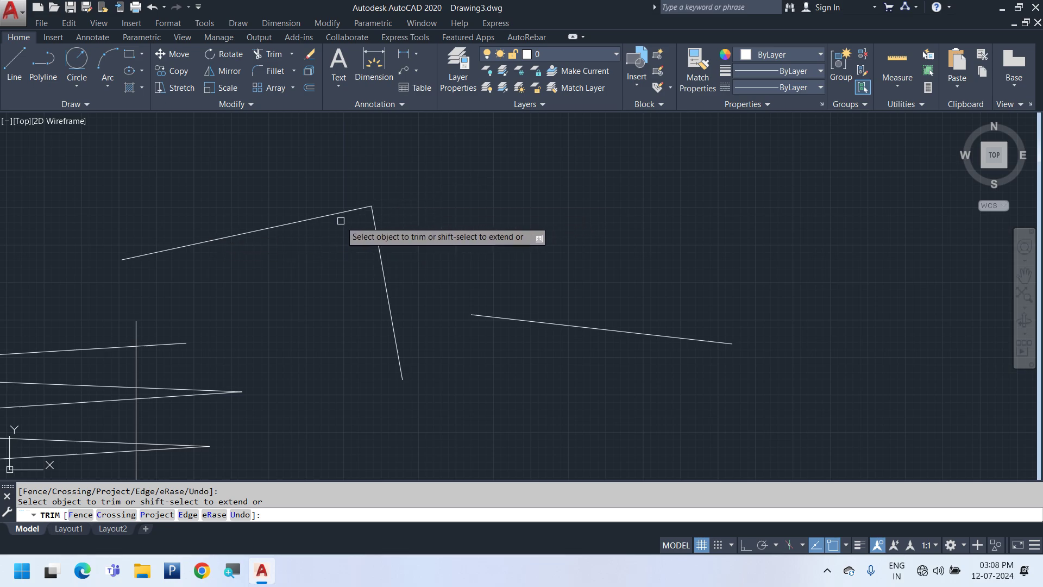
click(341, 212)
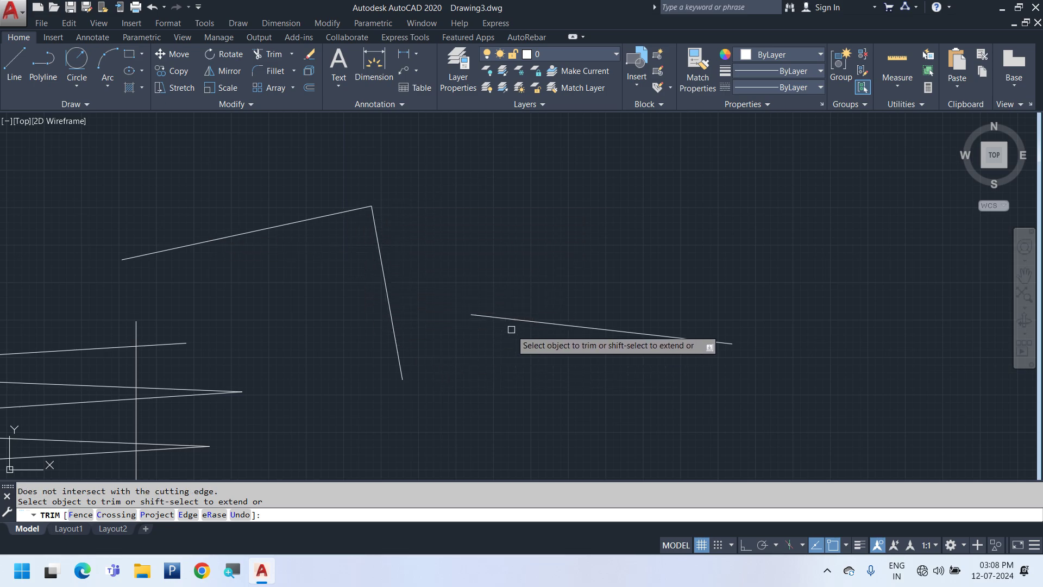
key(Escape)
key(Escape)
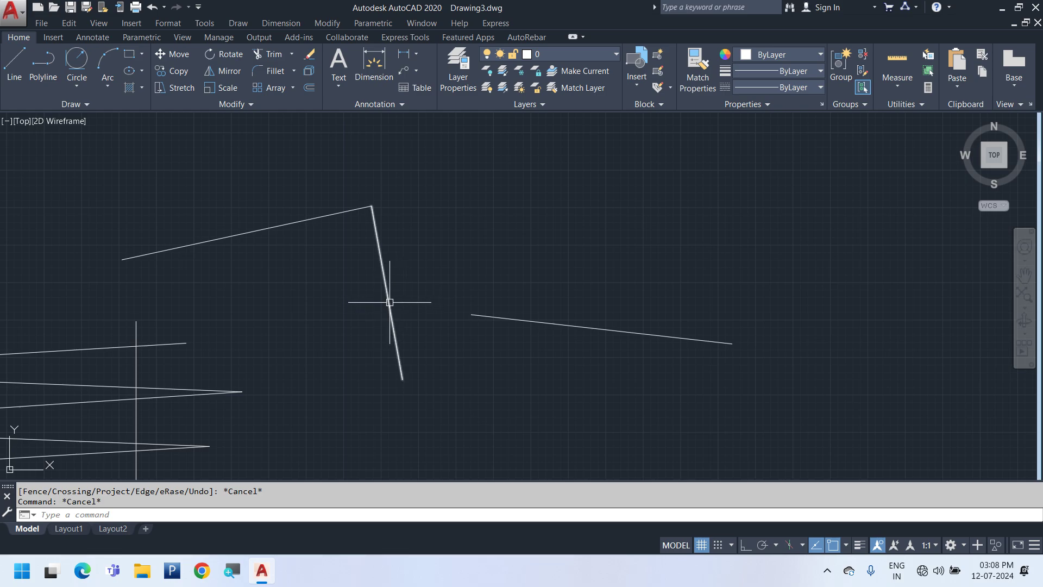
With all objects as cutting edges, try to trim the steep line, and set Trim's implied edge extension mode to Extend
text(tr)
key(Return)
key(Return)
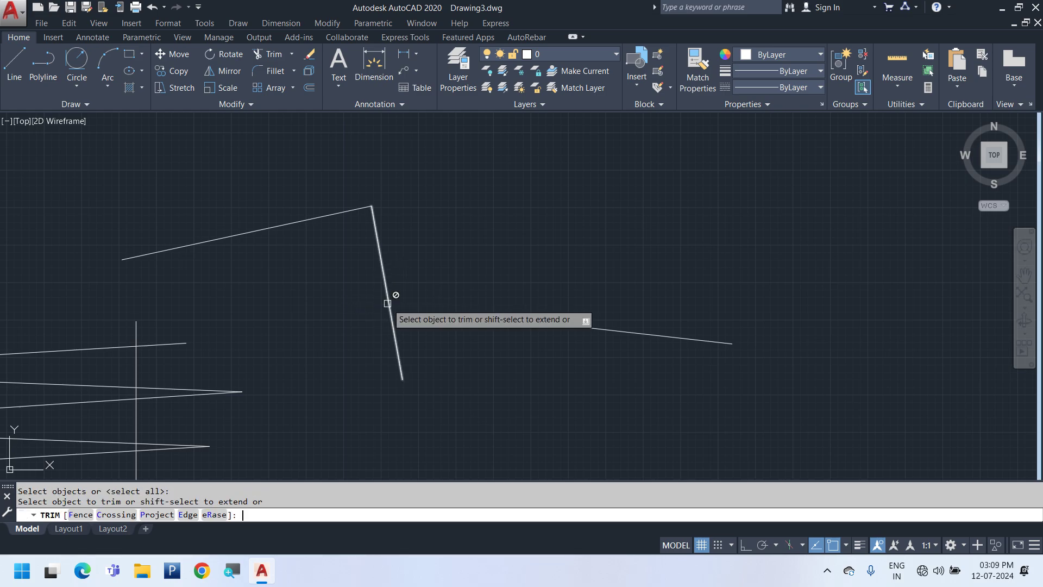
click(387, 303)
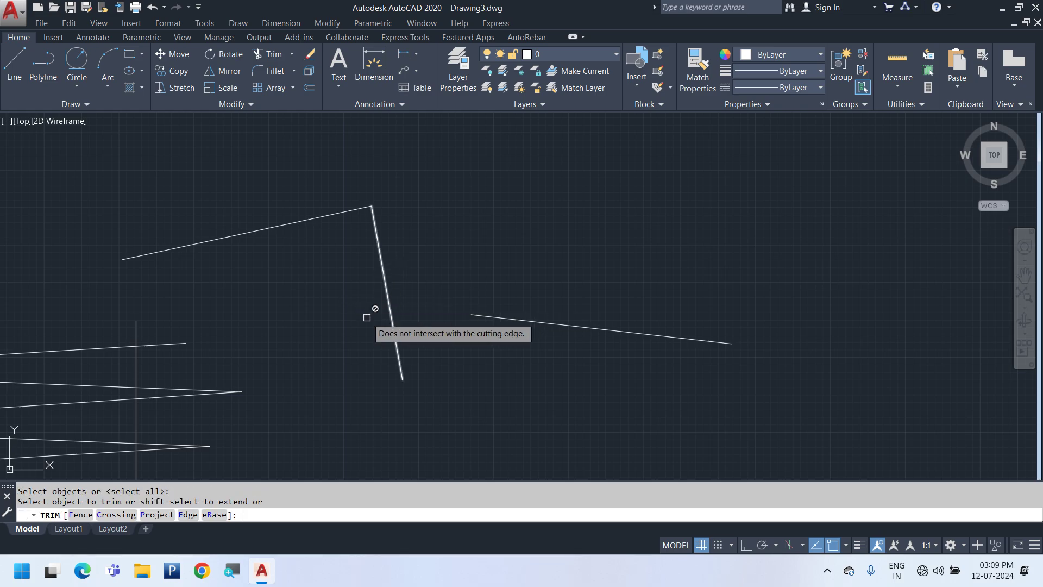
click(189, 515)
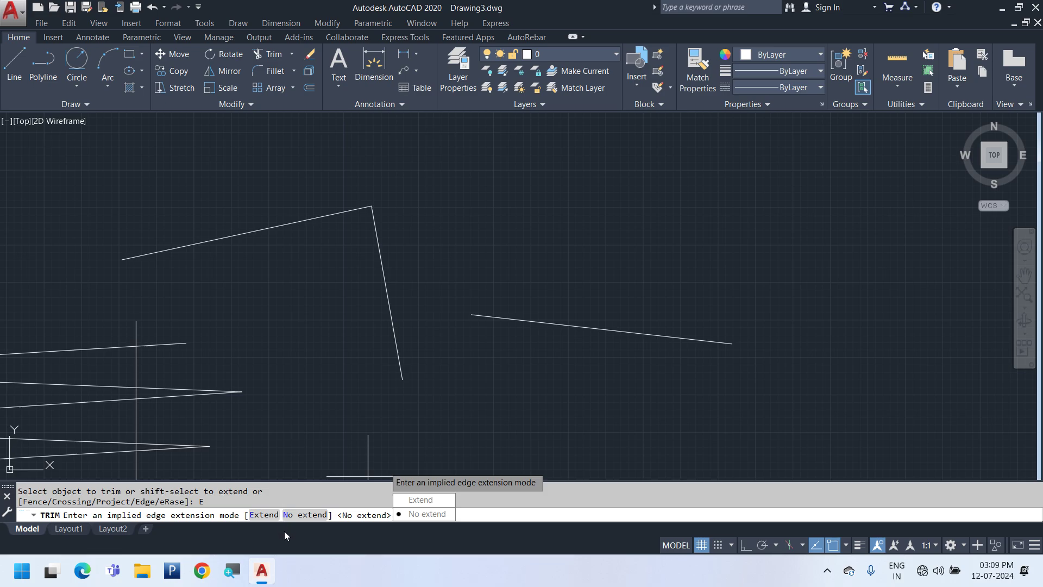
click(265, 515)
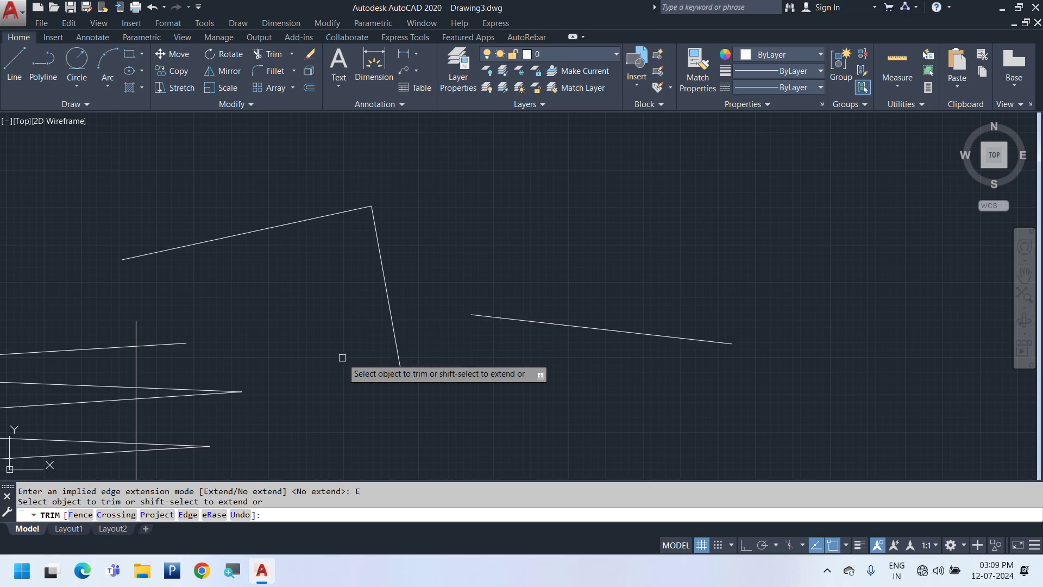
Trim the steep line's lower part, most of the sloping line and the separate line's right part at their implied intersections
click(399, 365)
click(397, 324)
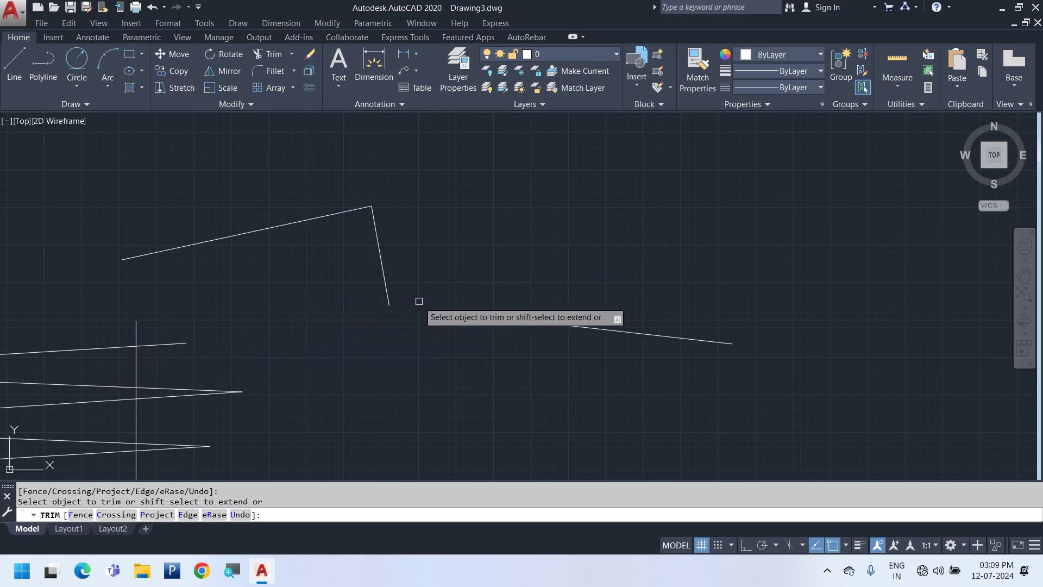
click(152, 253)
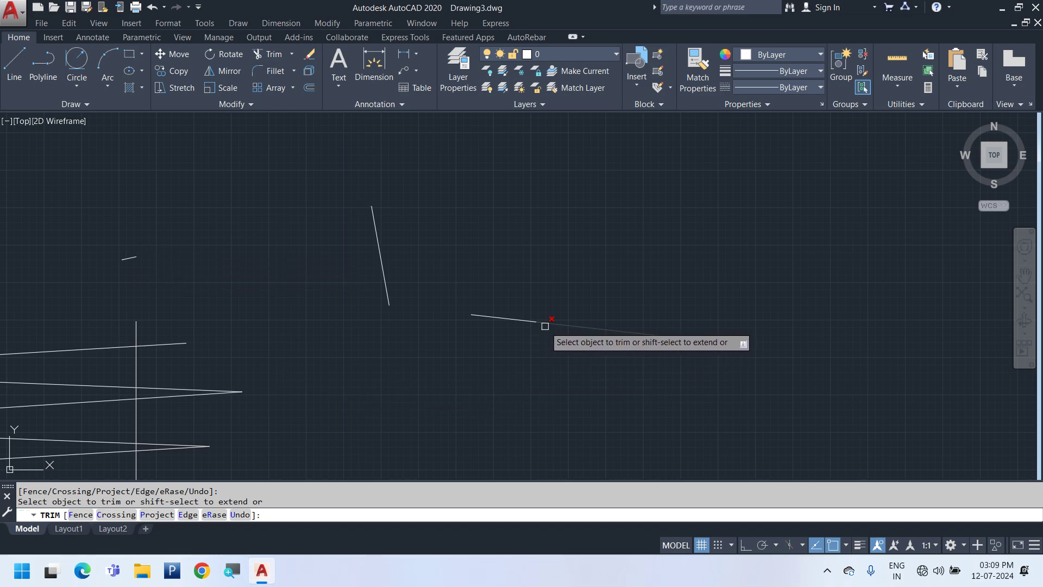
scroll(545, 324, down, 3)
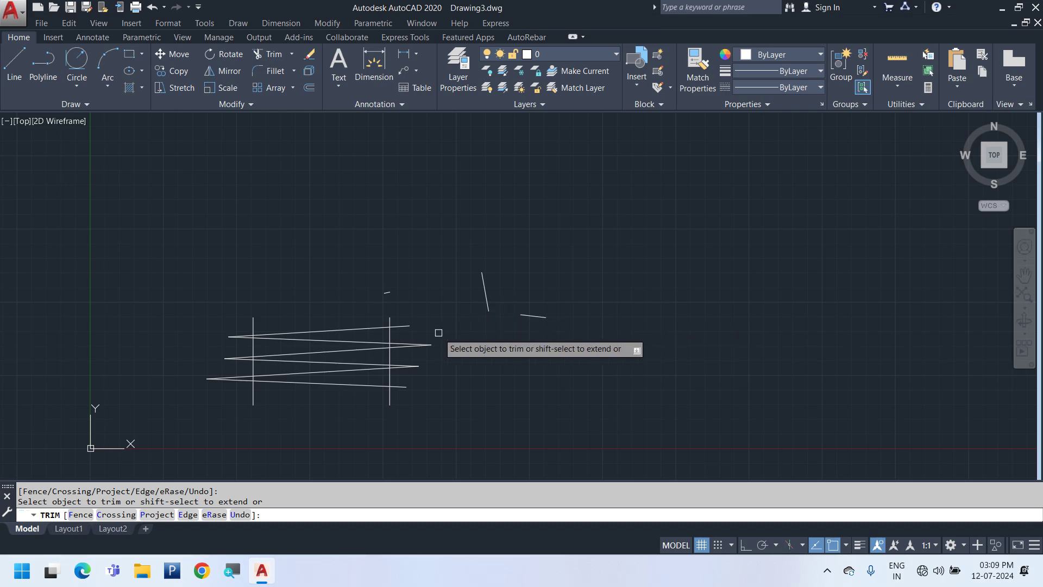
key(Escape)
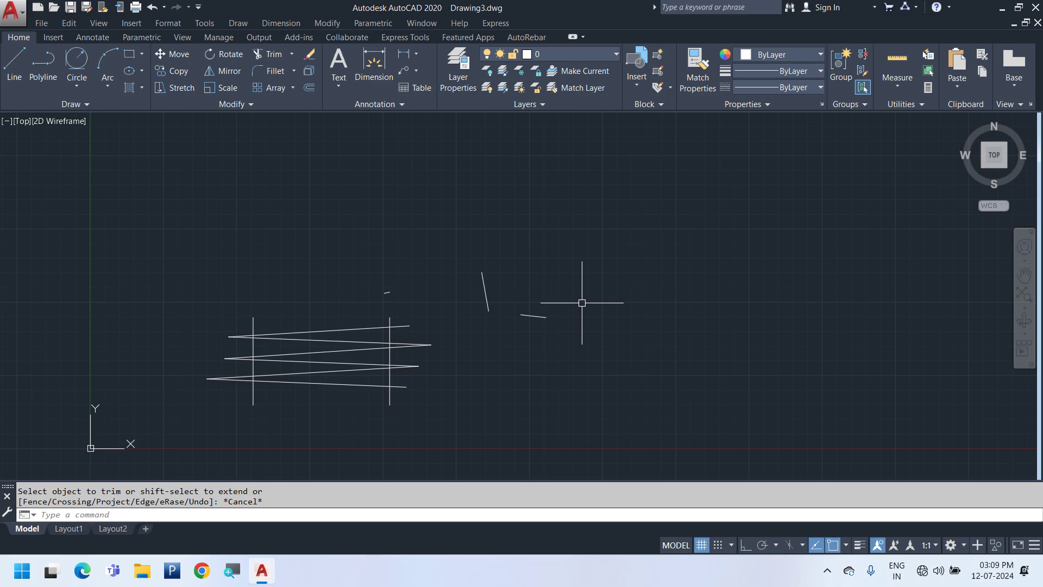
Set Trim's implied edge extension mode back to No extend, and leave the command
text(tr)
key(Return)
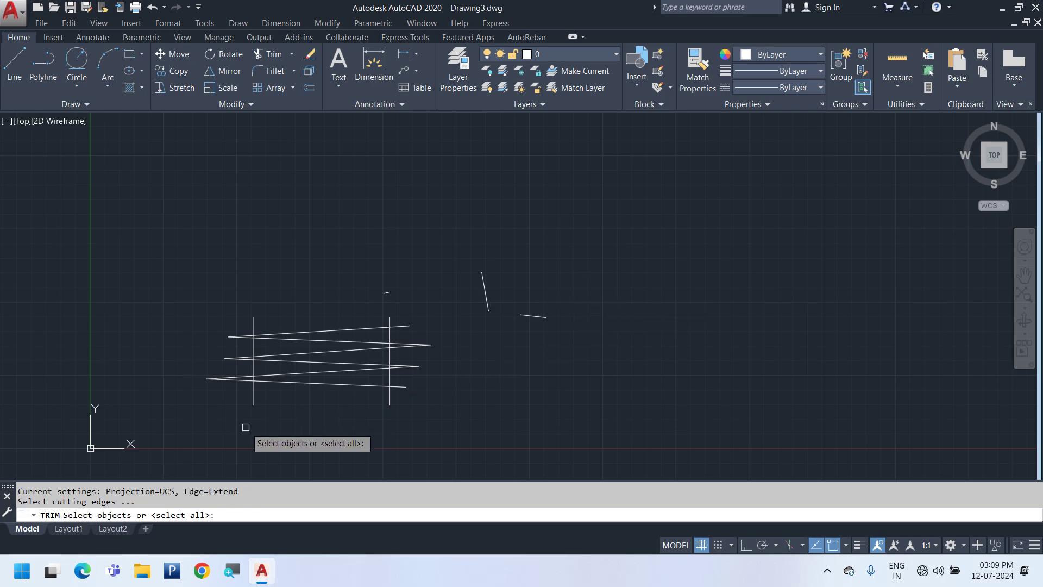
key(Return)
click(188, 514)
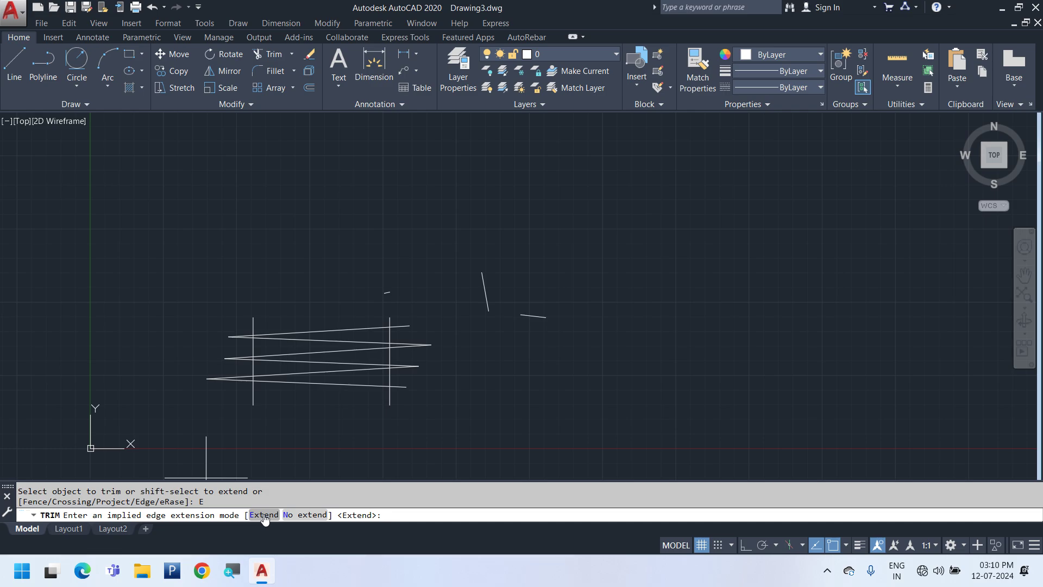
click(297, 514)
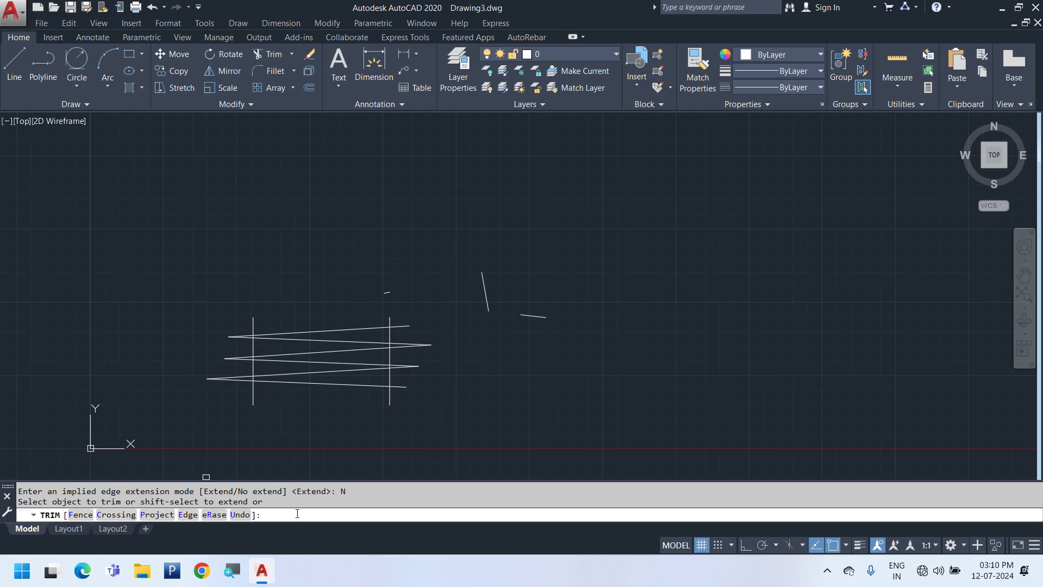
scroll(461, 334, up, 4)
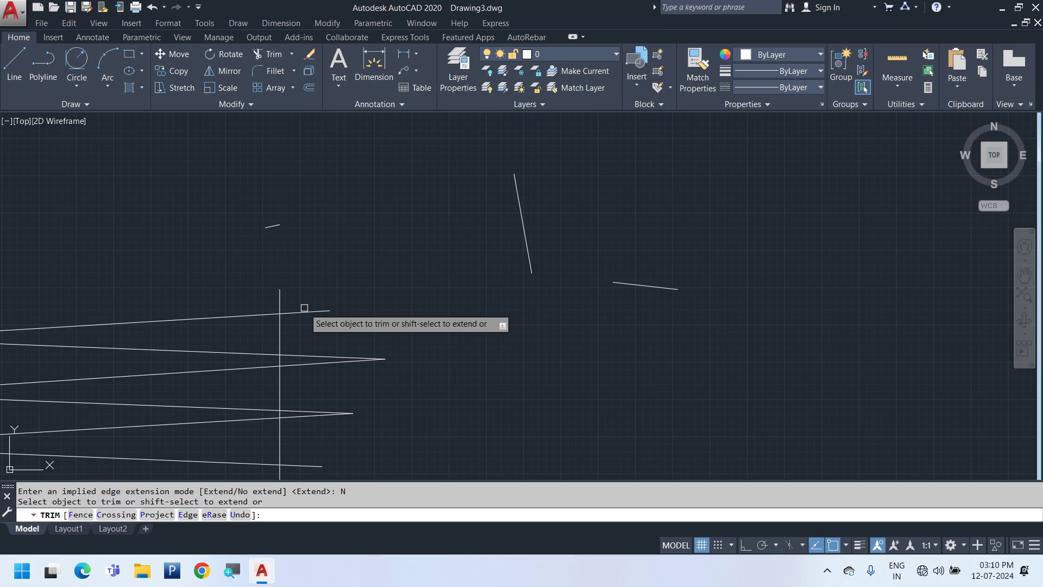
scroll(304, 307, down, 4)
key(Escape)
key(Escape)
Erase all the zigzag lines, verticals and trimmed line pieces from the drawing
click(547, 429)
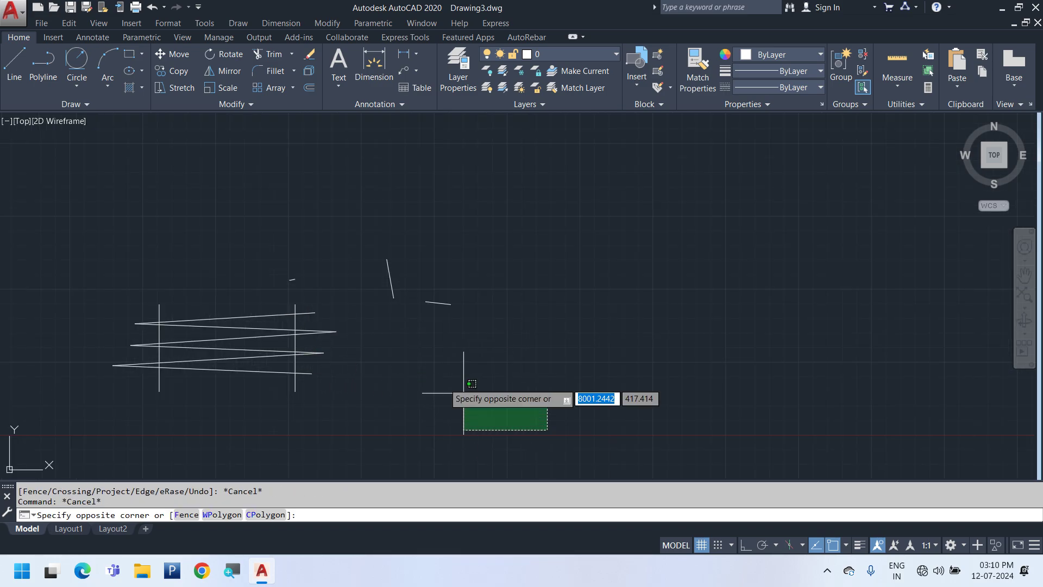
click(42, 184)
key(Delete)
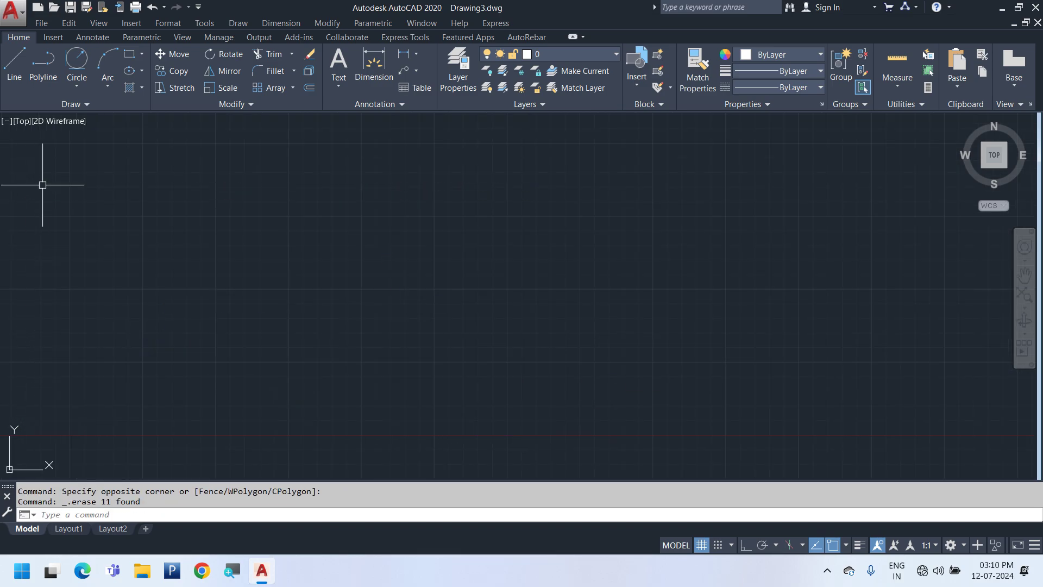
Draw two nearly vertical lines spaced well apart in the empty drawing
click(333, 24)
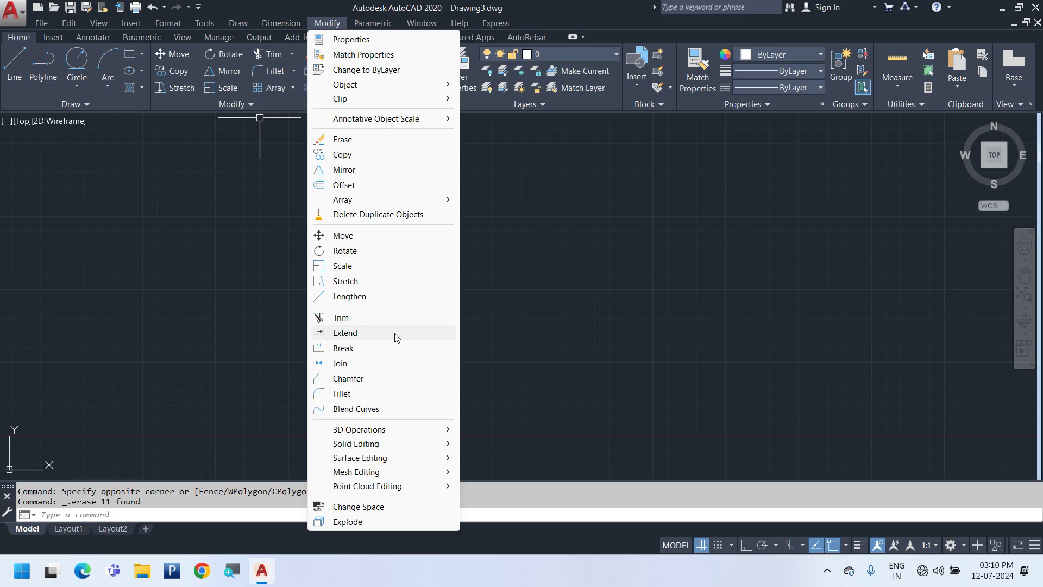
click(14, 65)
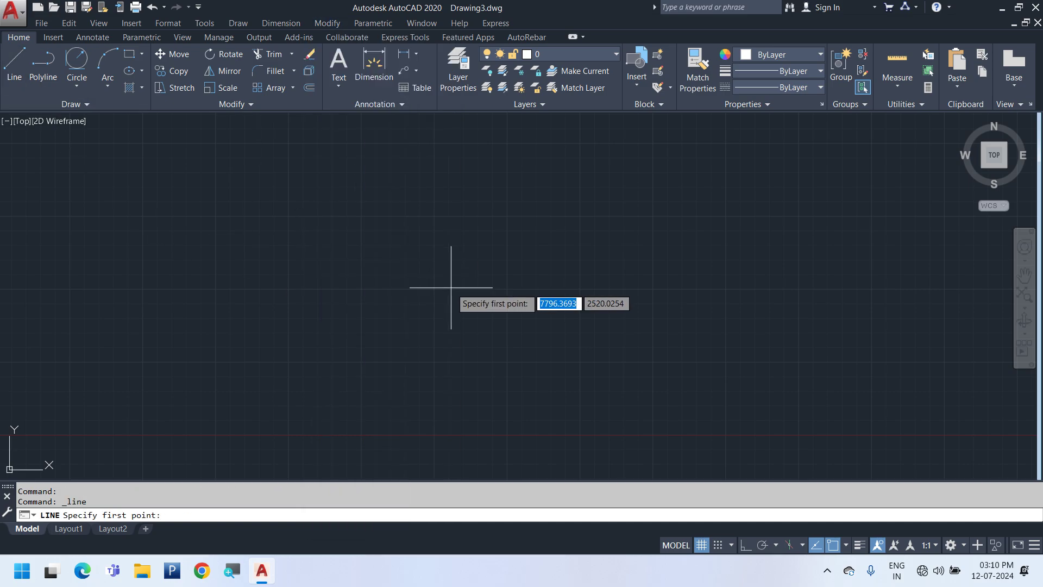
click(335, 202)
click(337, 412)
key(Escape)
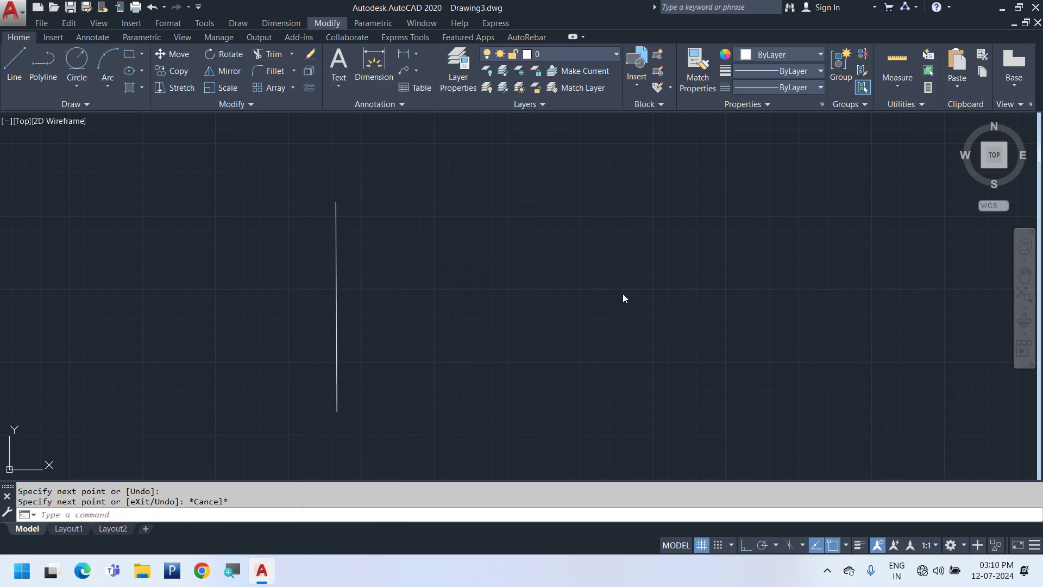
middle_drag(637, 206, 626, 245)
key(Escape)
key(Return)
click(635, 219)
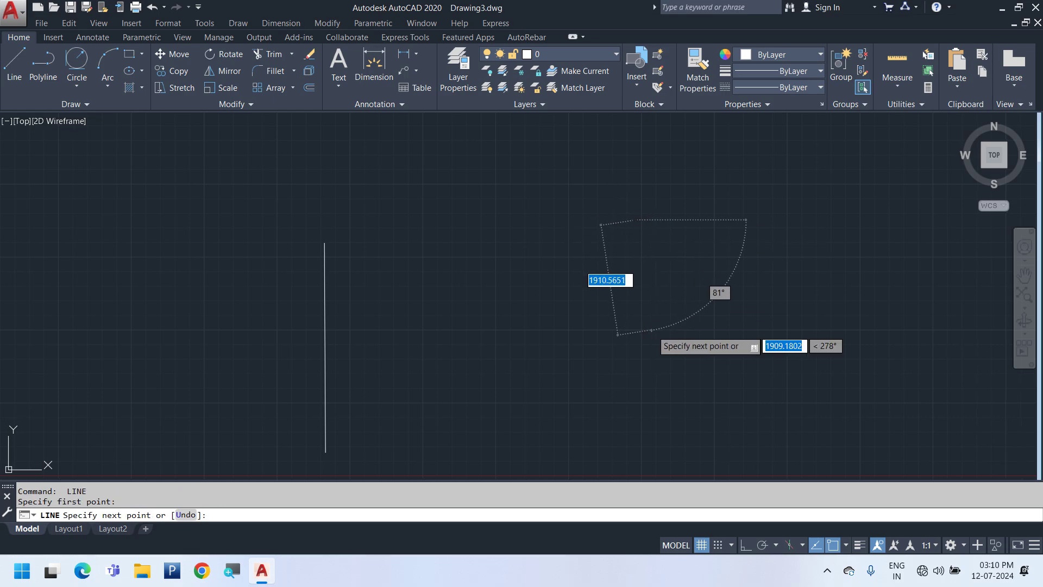
middle_drag(649, 330, 602, 283)
click(595, 408)
key(Escape)
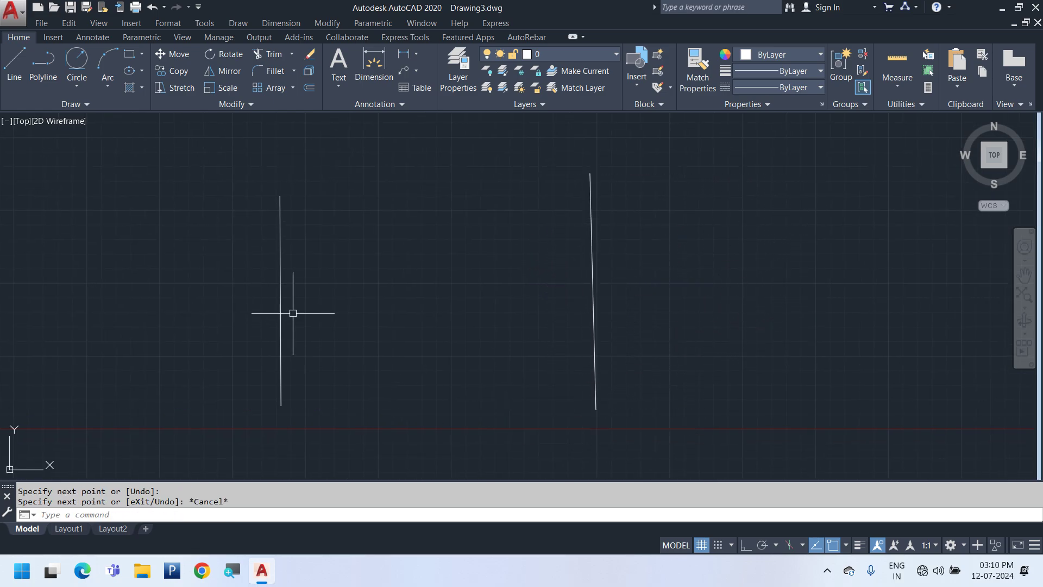
key(Return)
click(144, 215)
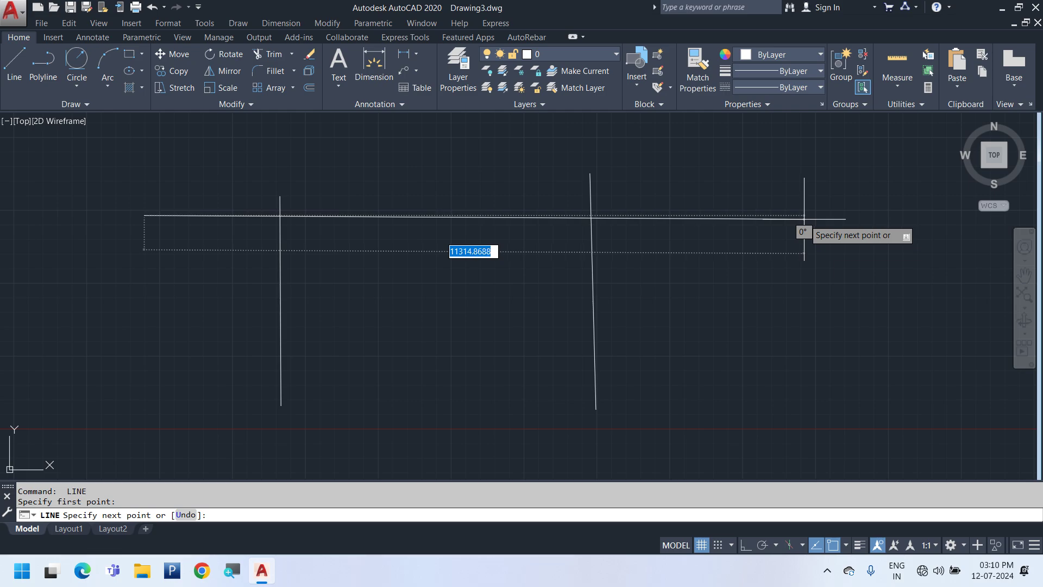
key(Escape)
Draw a zigzag of four connected lines between the two vertical lines, leaving gaps to both verticals
key(Return)
click(309, 220)
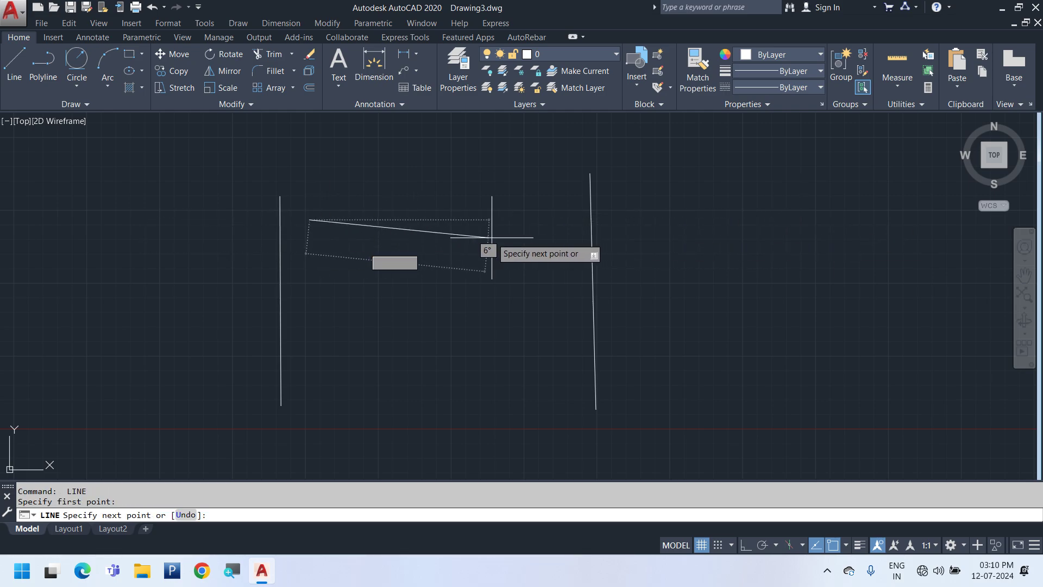
click(545, 236)
click(324, 305)
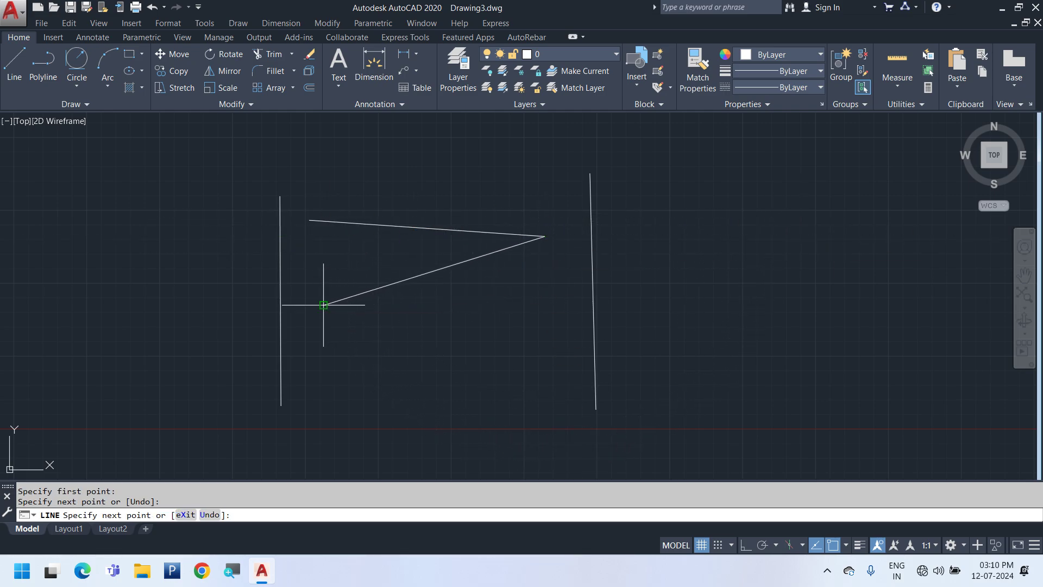
click(542, 321)
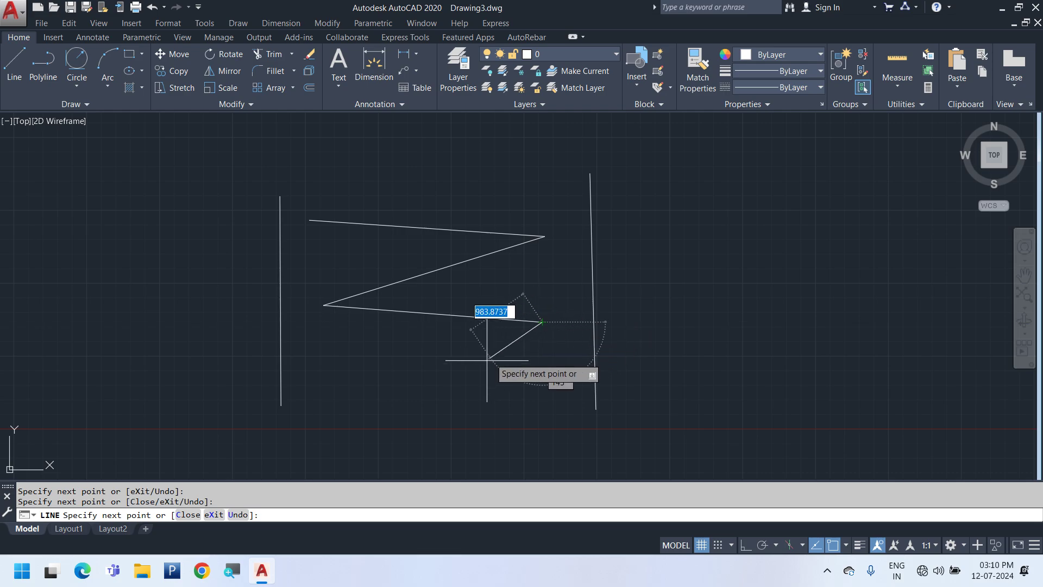
click(356, 411)
key(Escape)
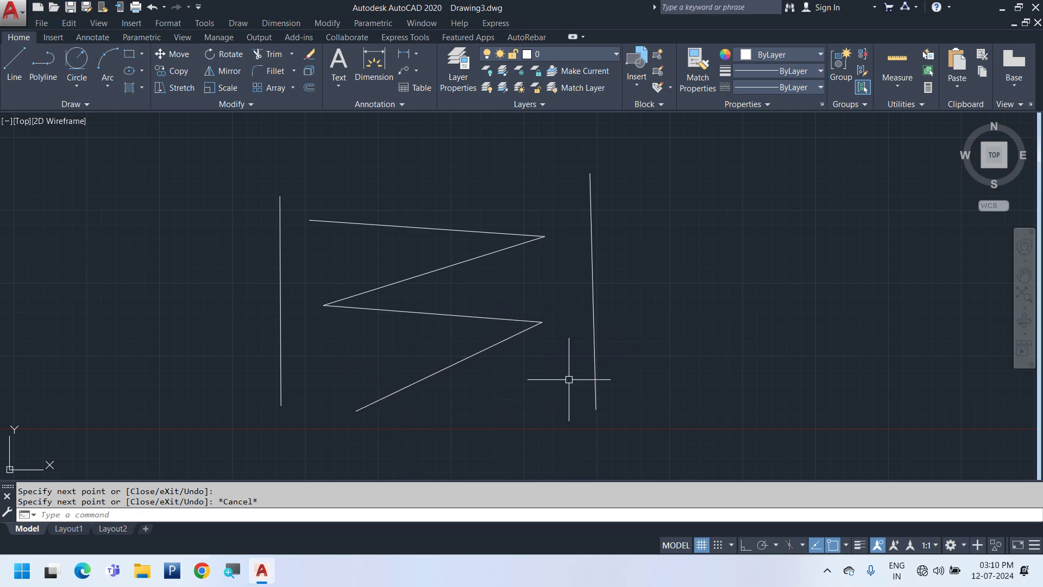
Extend the first and third zigzag lines to the left vertical line as boundary edge, and undo the extension
text(EX)
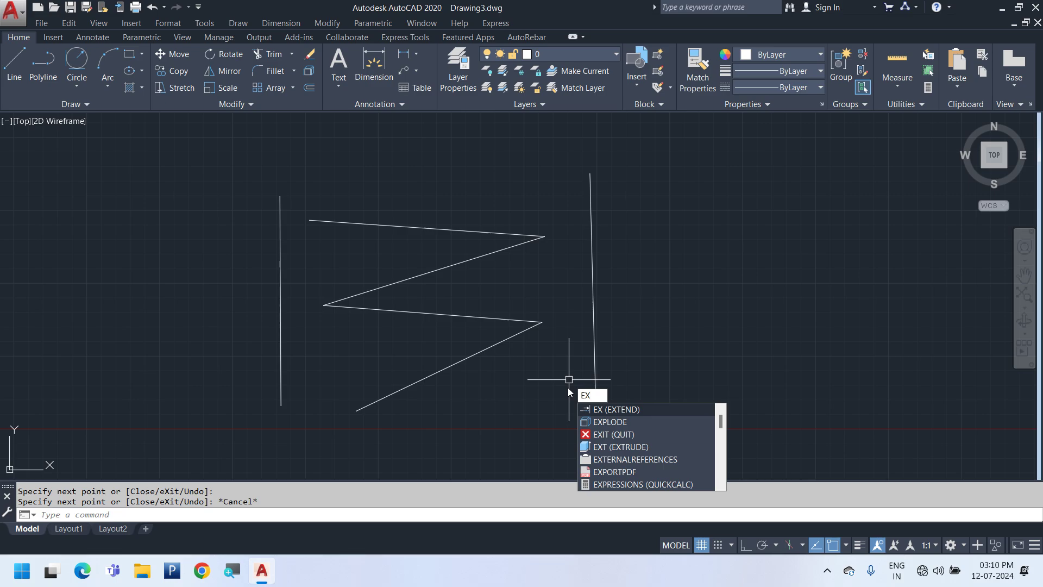
key(Return)
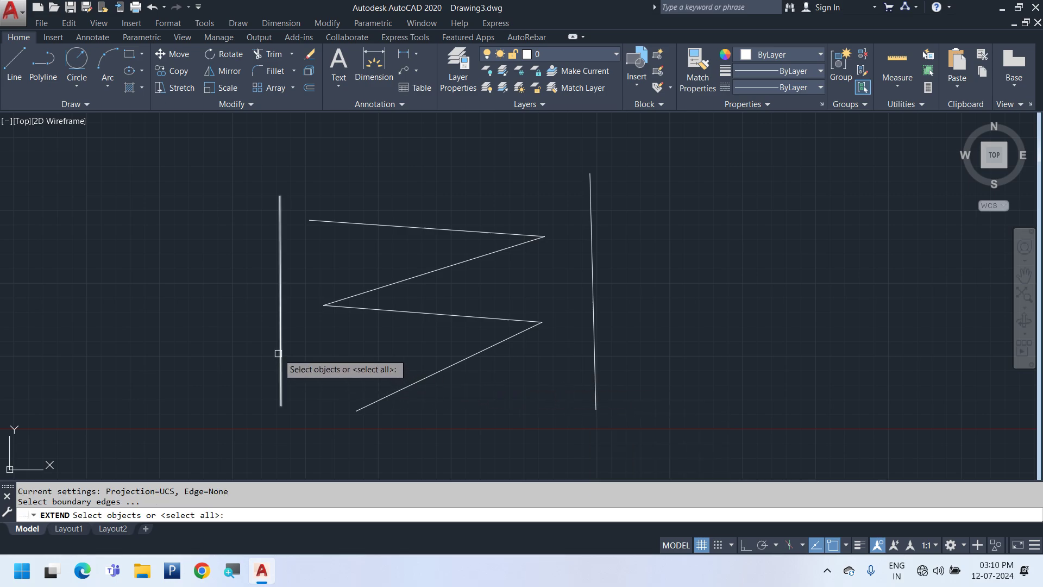
key(Escape)
key(Return)
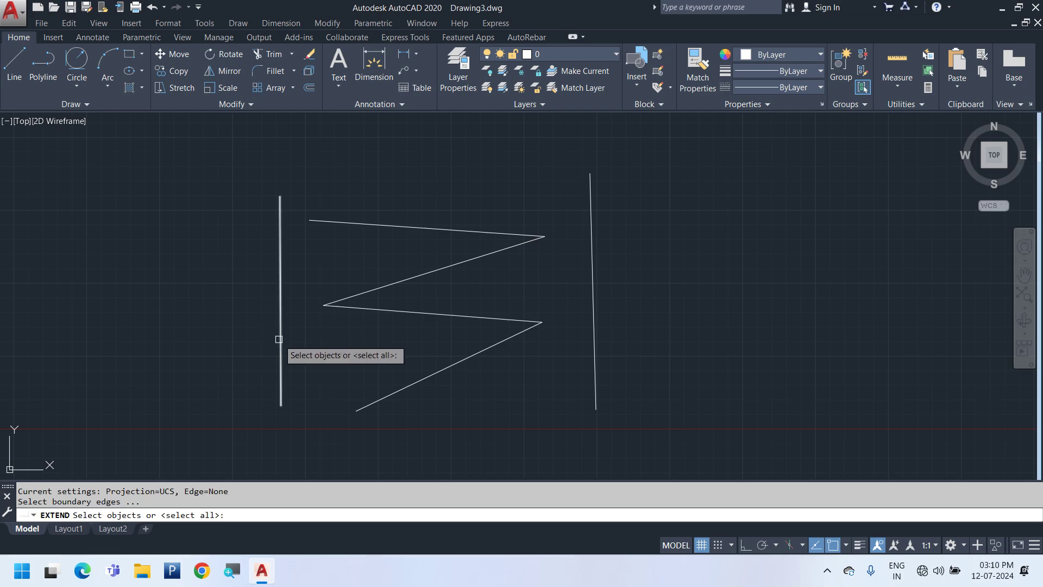
click(278, 339)
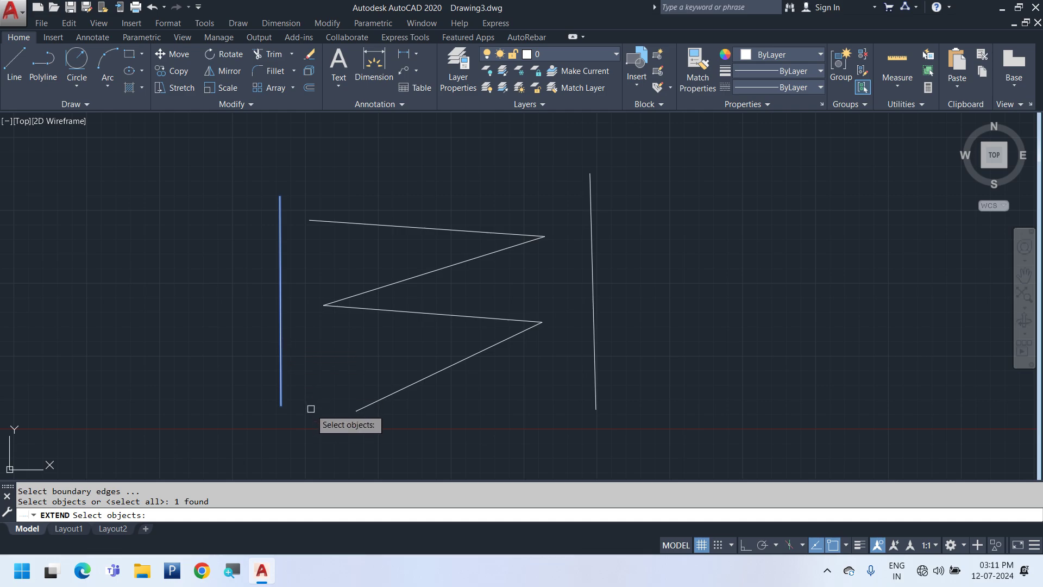
key(Return)
click(357, 220)
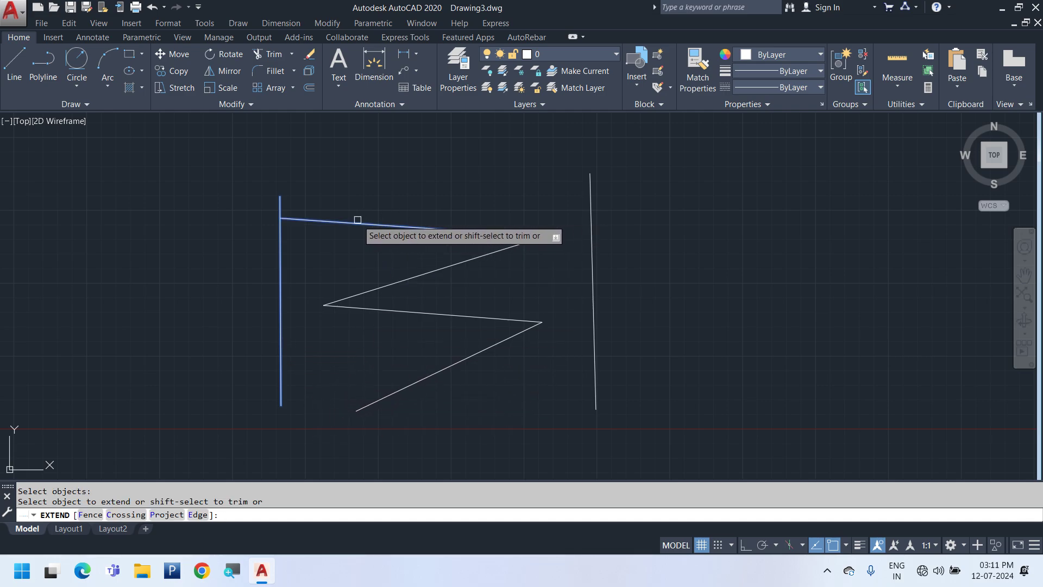
click(357, 219)
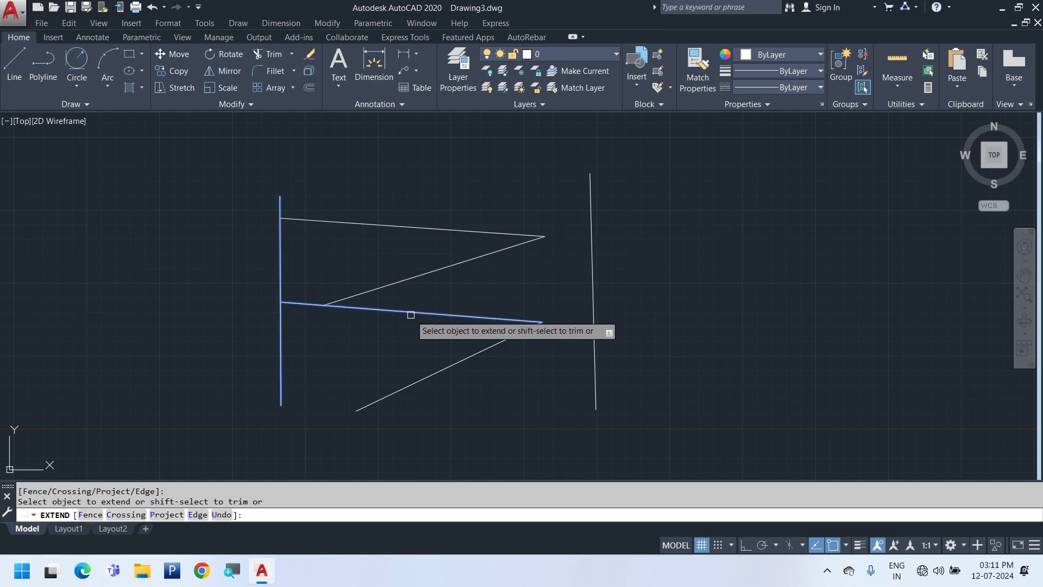
click(411, 315)
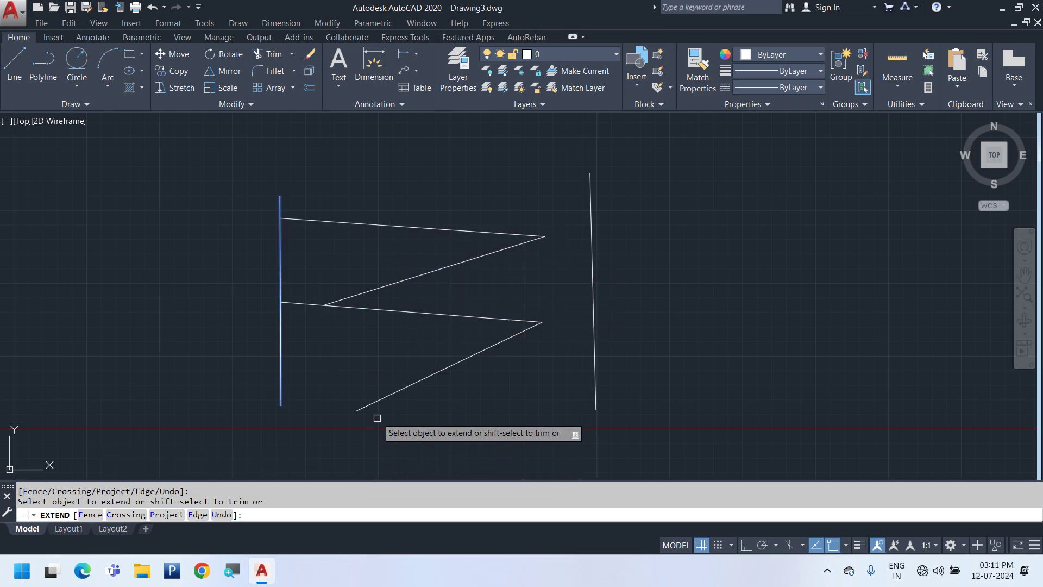
click(379, 399)
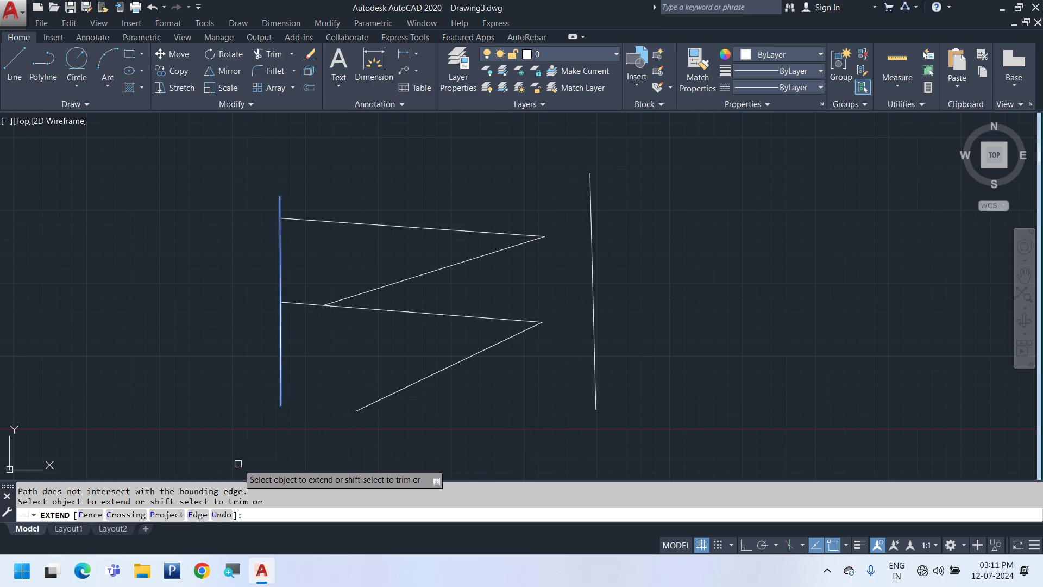
key(Escape)
key(ctrl+z)
Extend the top zigzag line's left end to the left vertical line, selected with a window as boundary edge
text(e)
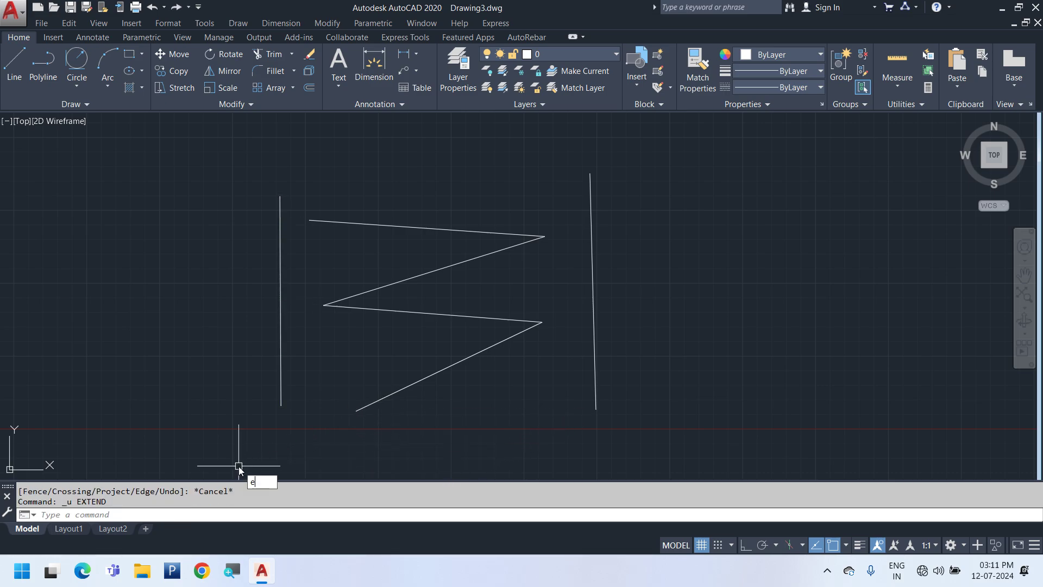
text(x)
key(Return)
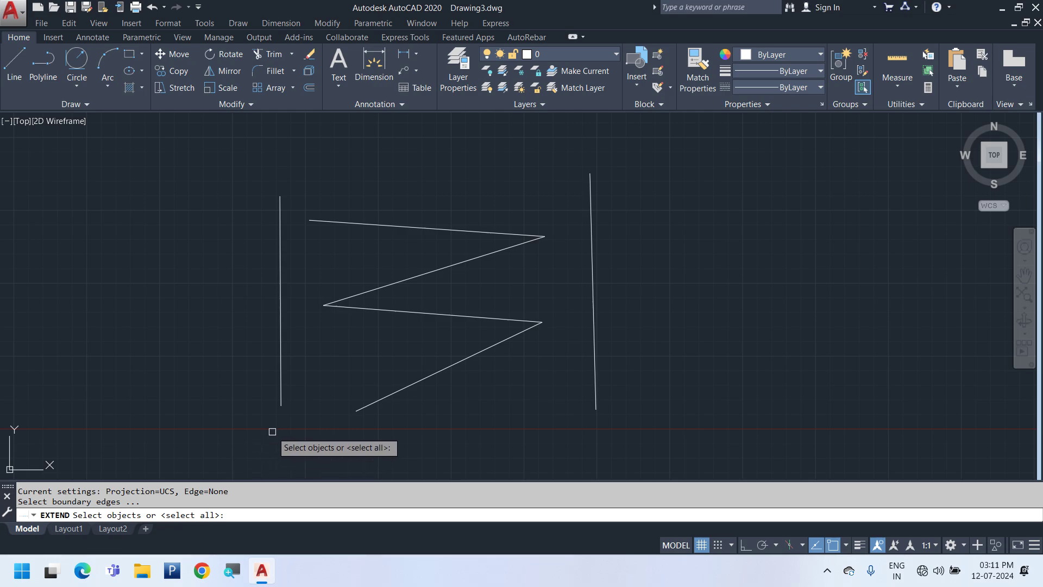
click(144, 335)
click(554, 416)
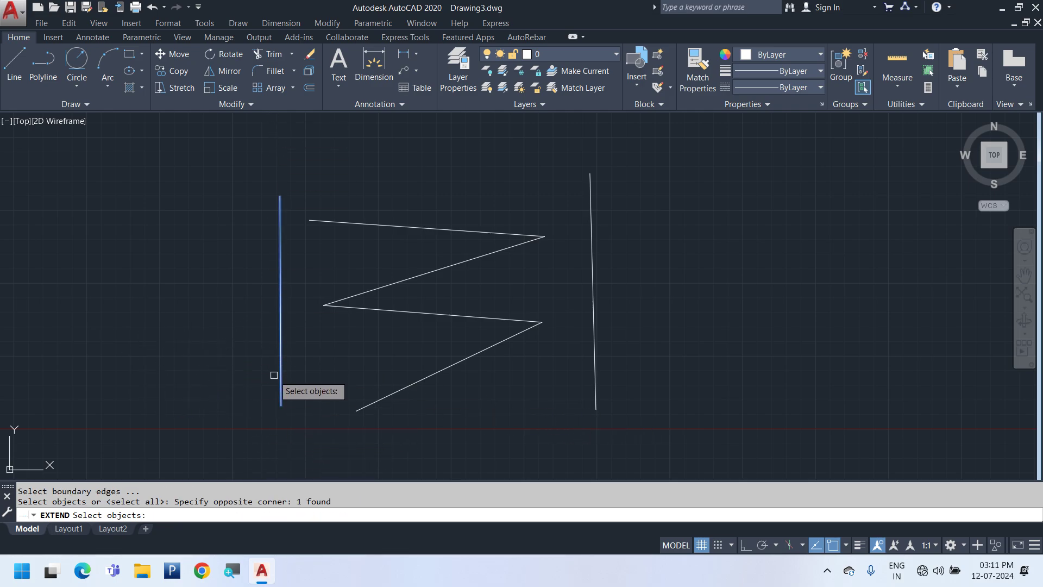
key(Return)
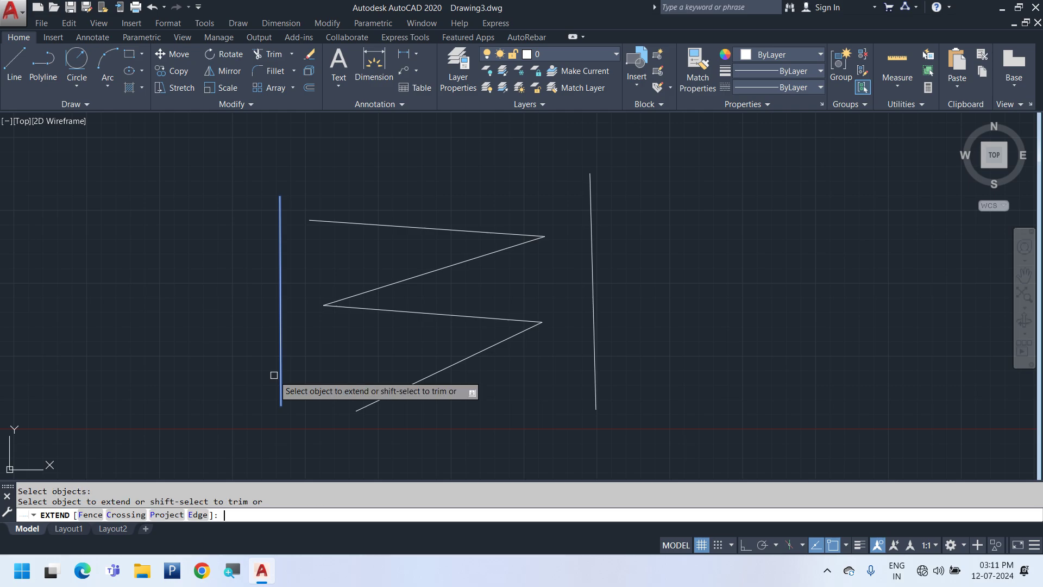
click(335, 224)
Try to extend the top zigzag corner toward the unselected right vertical line, and undo the Extend operation
click(513, 231)
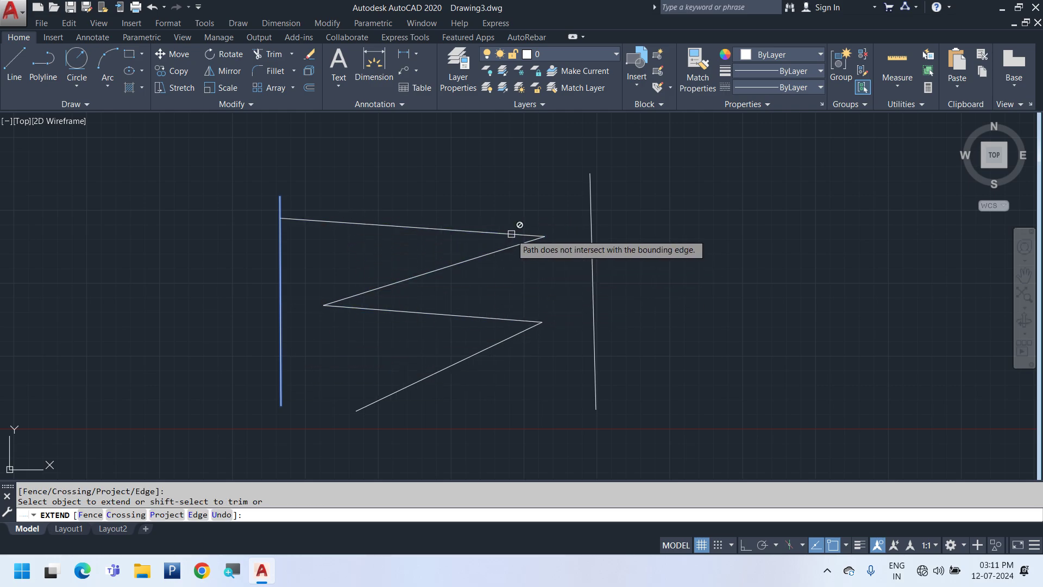
click(543, 244)
click(563, 237)
click(563, 237)
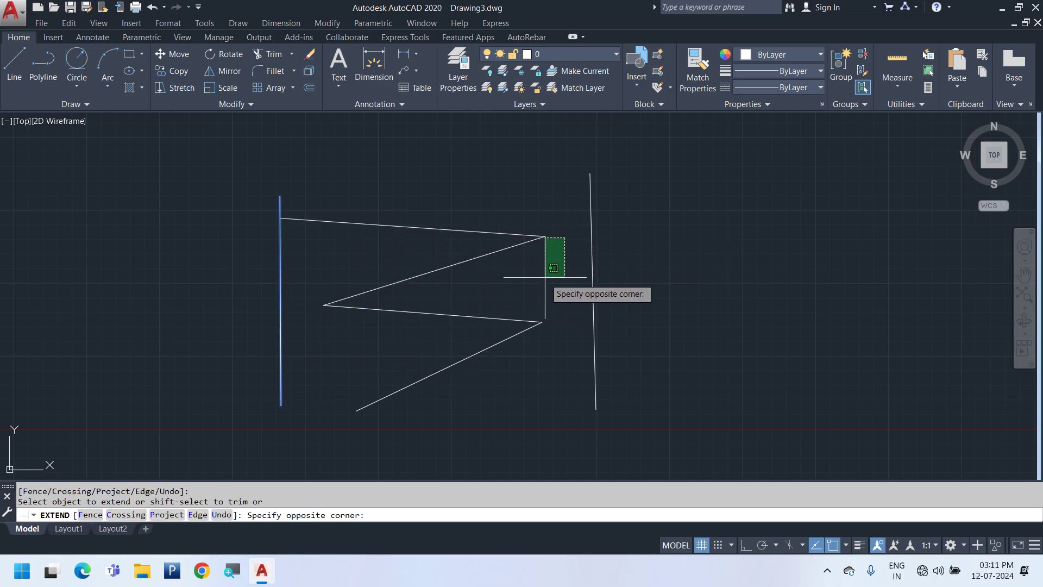
click(546, 278)
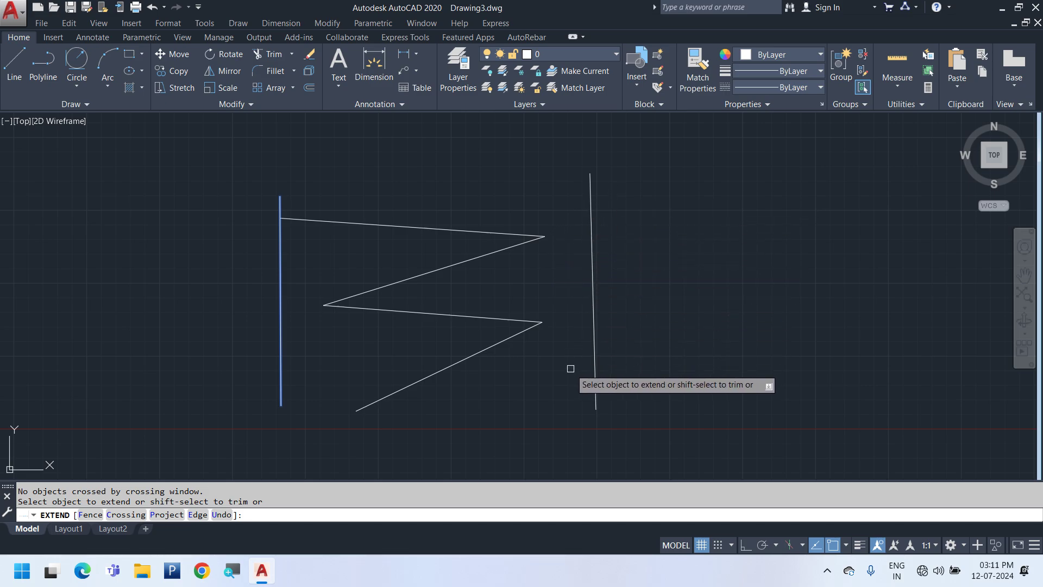
key(Escape)
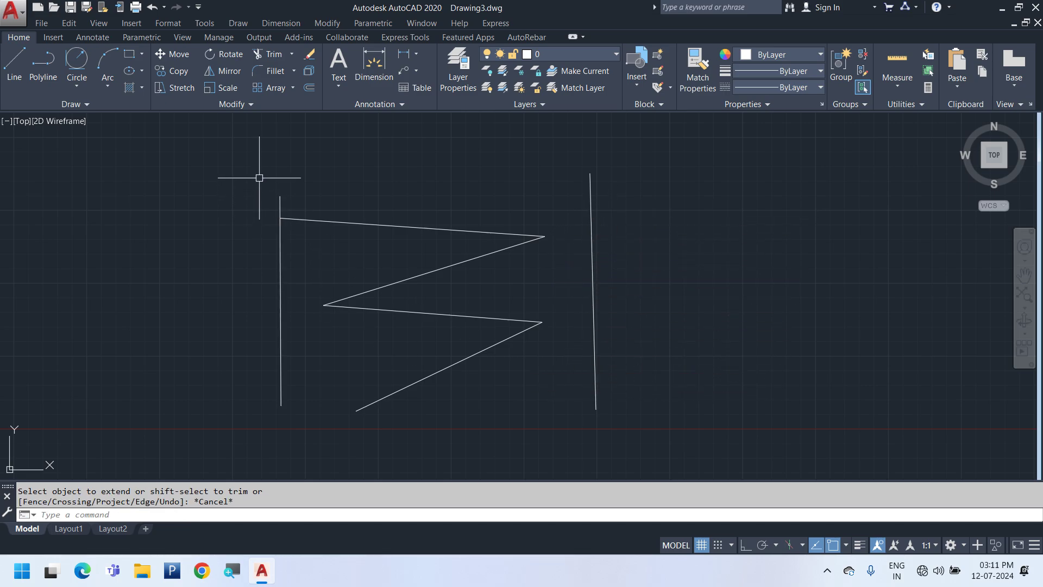
key(ctrl+z)
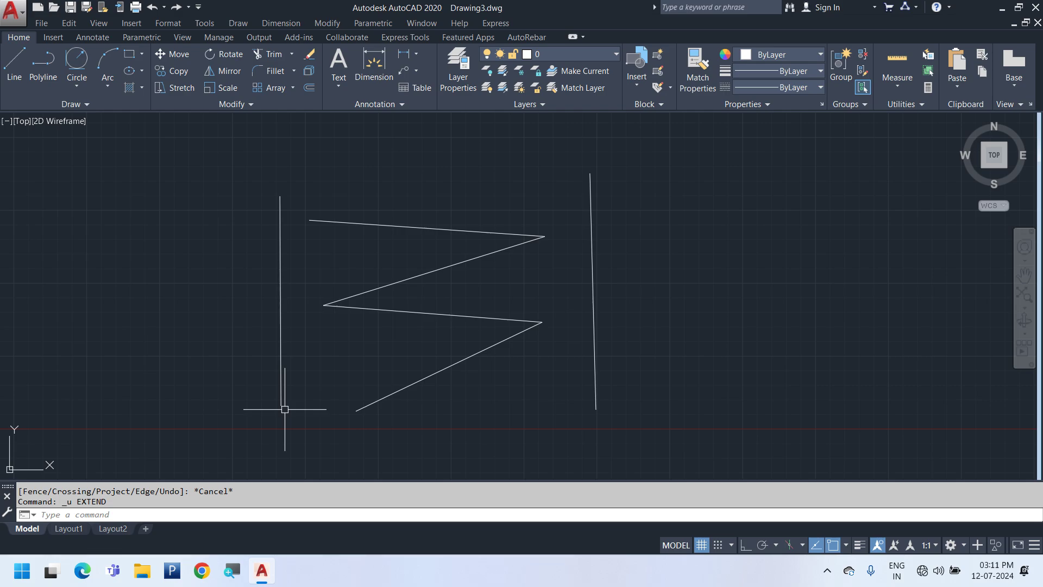
Extend both ends of the top zigzag line to the two vertical lines, using both verticals as boundary edges
text(ex)
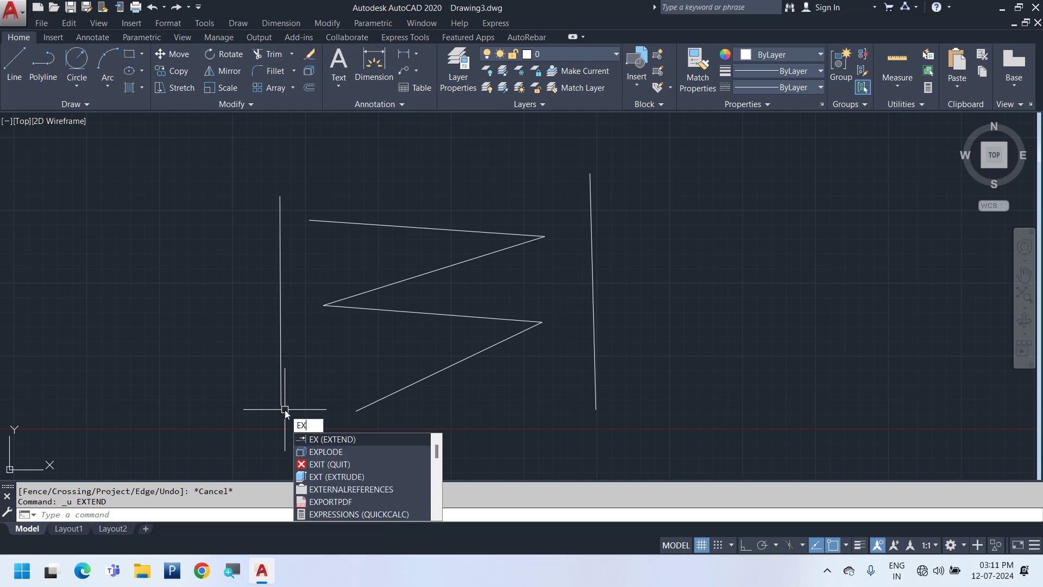
key(Return)
click(282, 406)
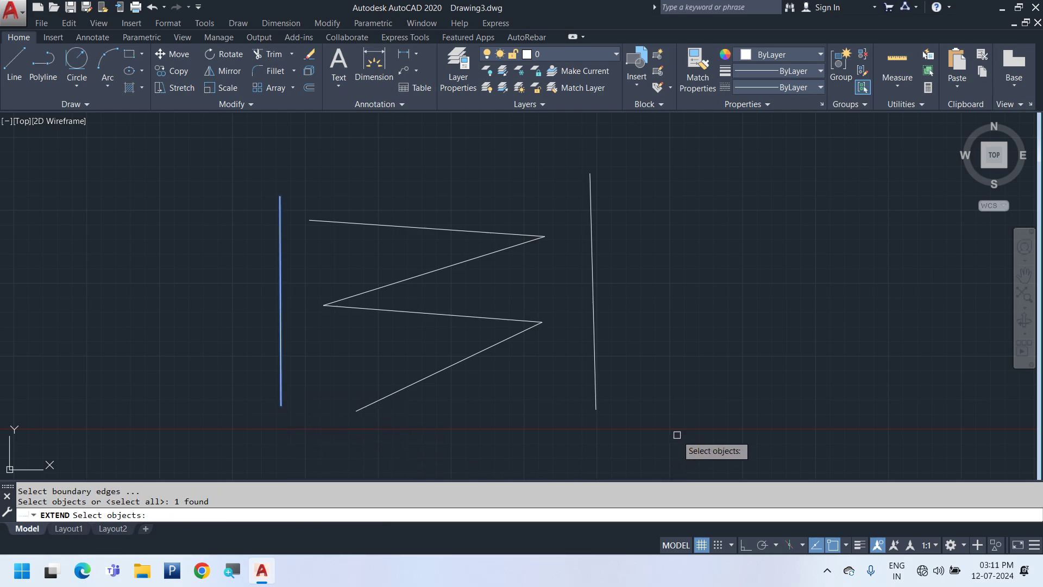
click(595, 360)
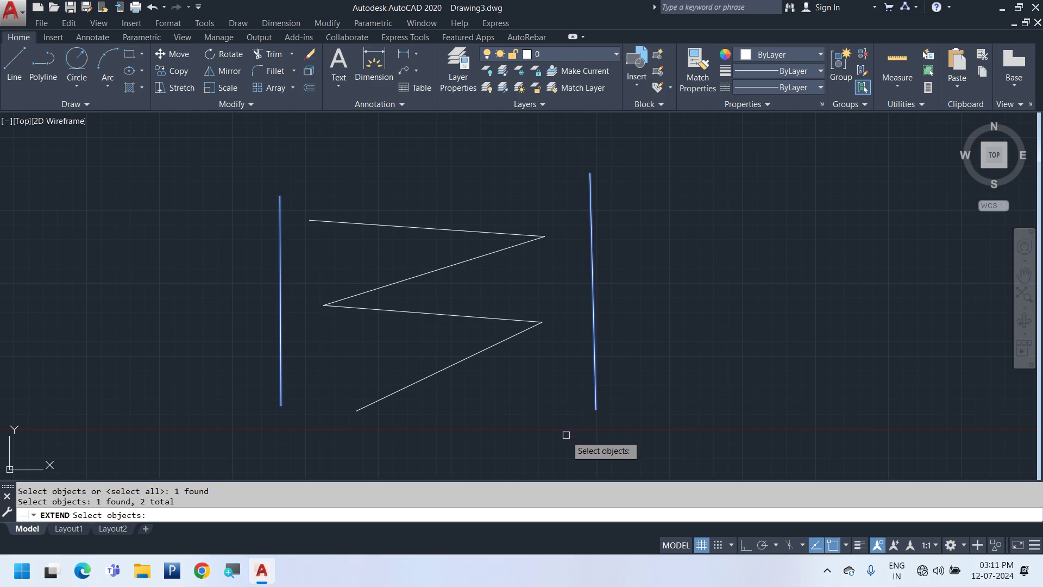
key(Return)
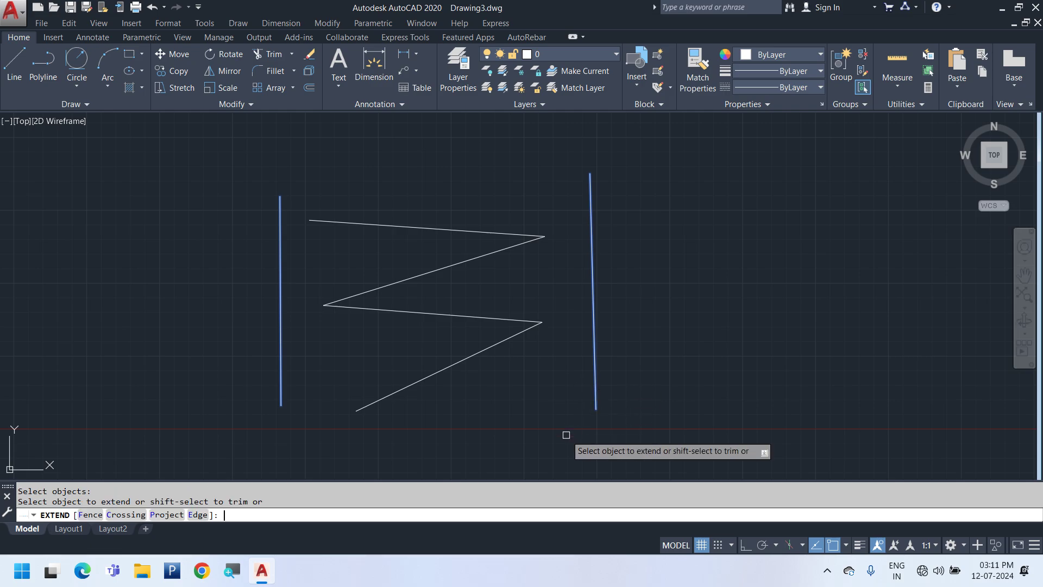
click(332, 221)
click(399, 225)
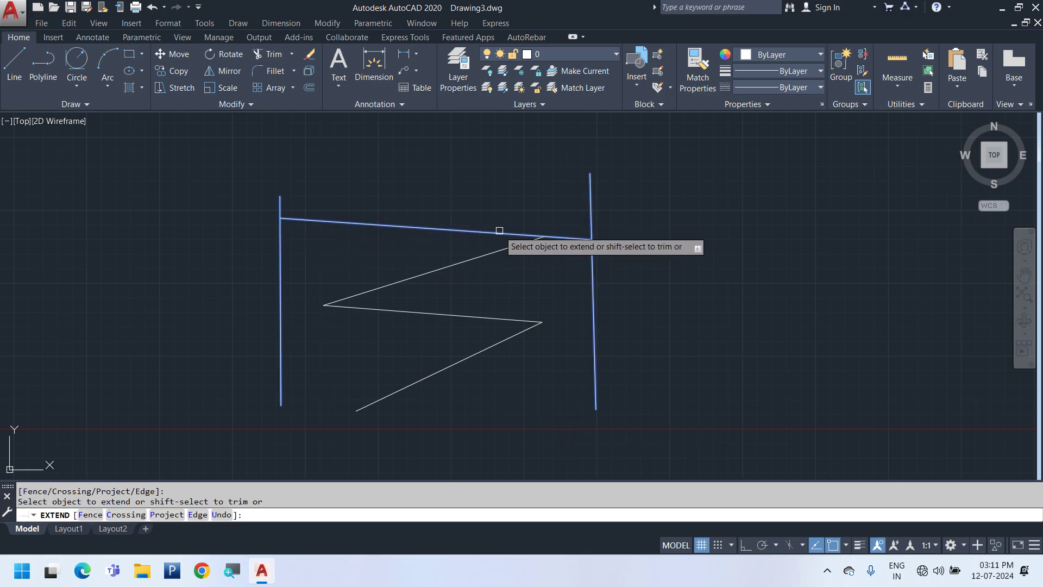
Extend the remaining zigzag lines toward both vertical boundaries, and undo the whole Extend operation
click(515, 245)
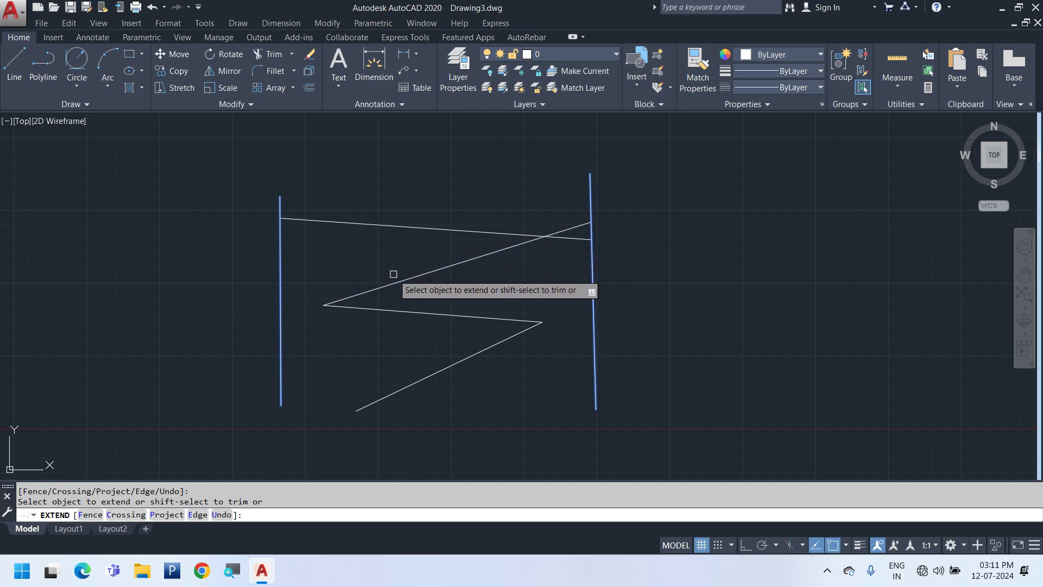
click(363, 308)
click(538, 322)
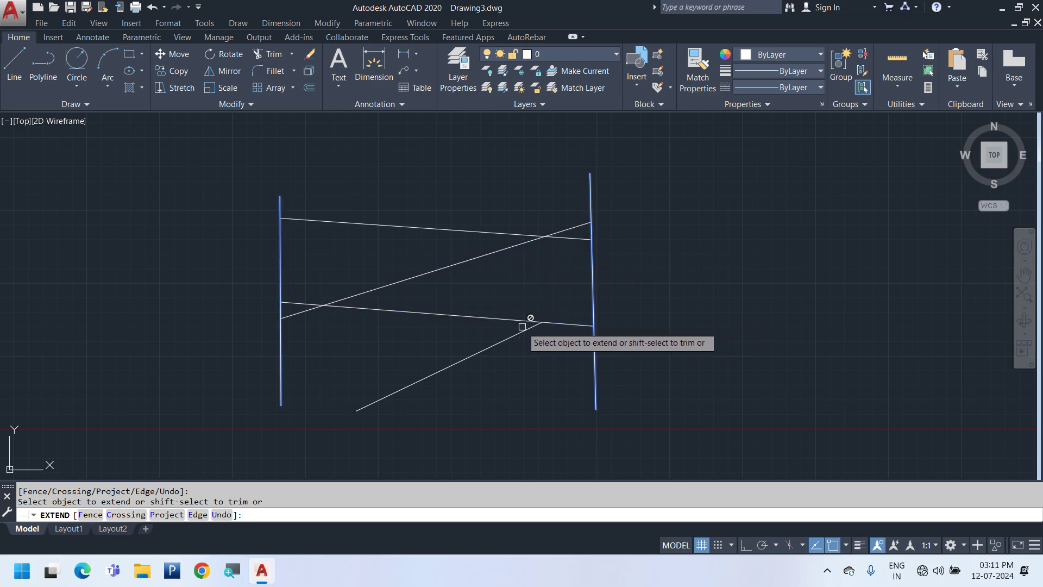
click(528, 329)
click(360, 408)
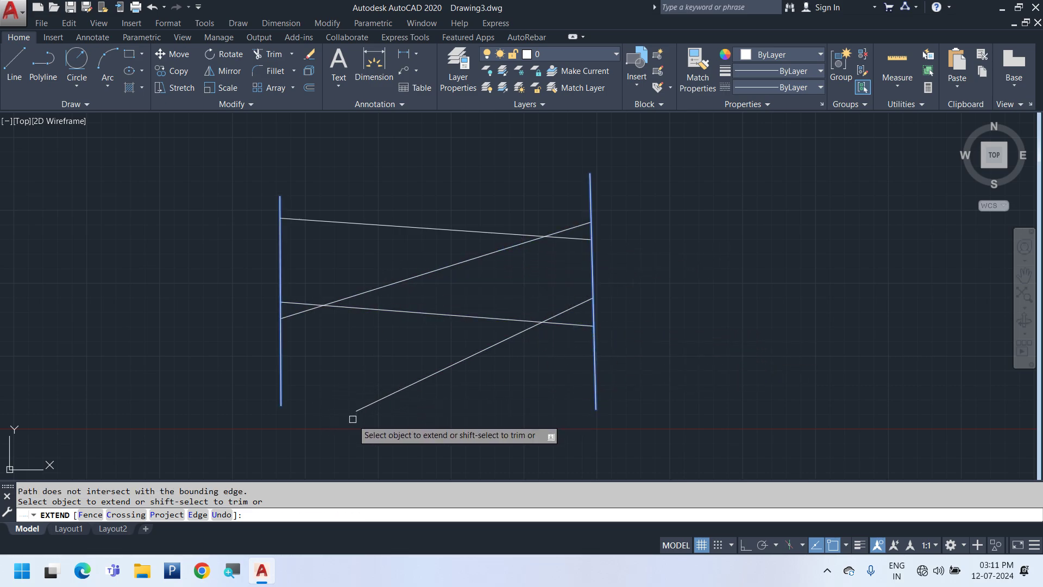
key(Escape)
key(ctrl+z)
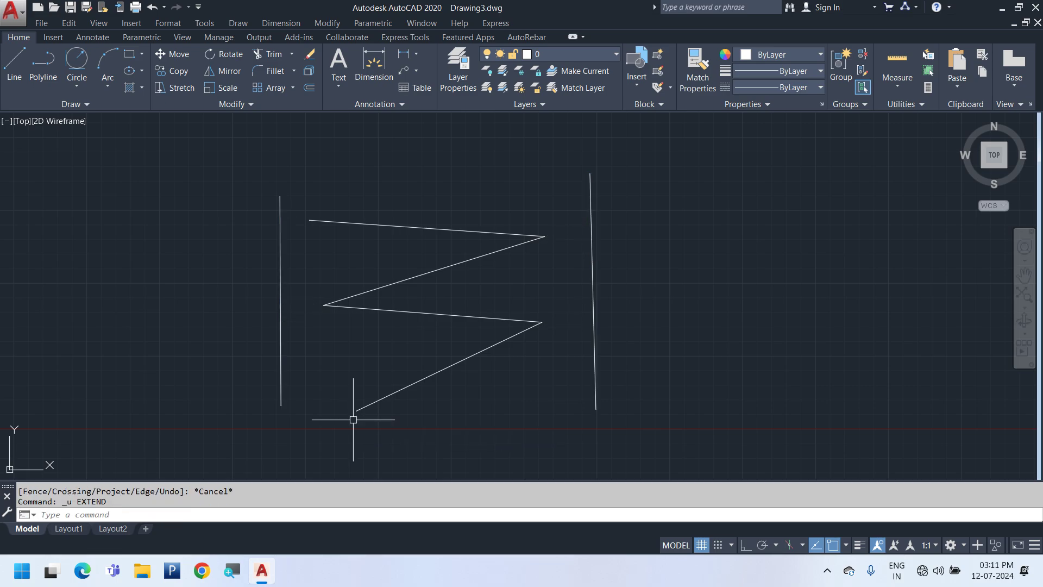
Extend the zigzag lines to both verticals with a crossing window over each side, using all objects as boundary edges
text(e)
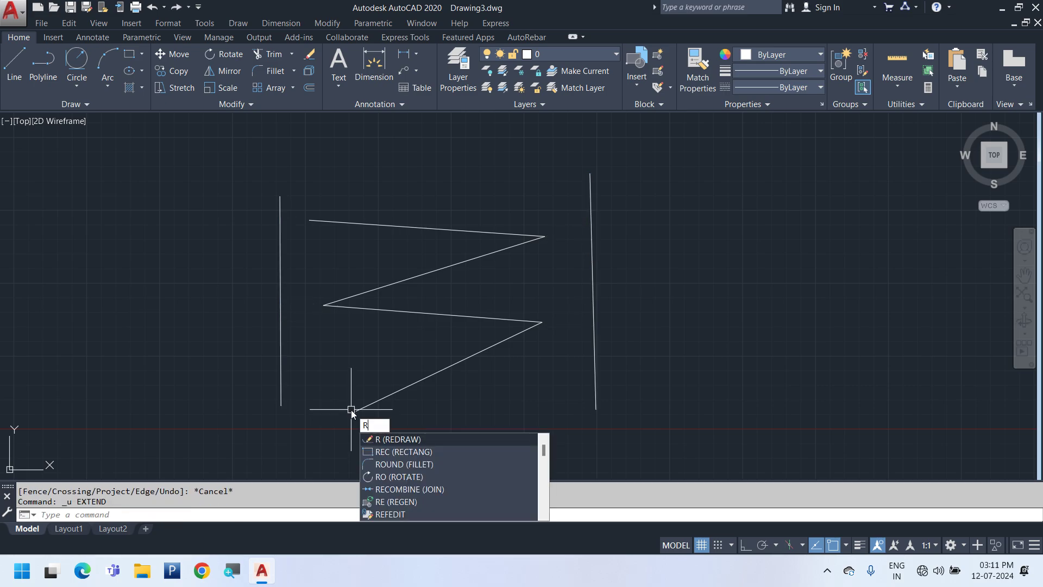
key(Escape)
key(Escape)
text(ex)
key(Return)
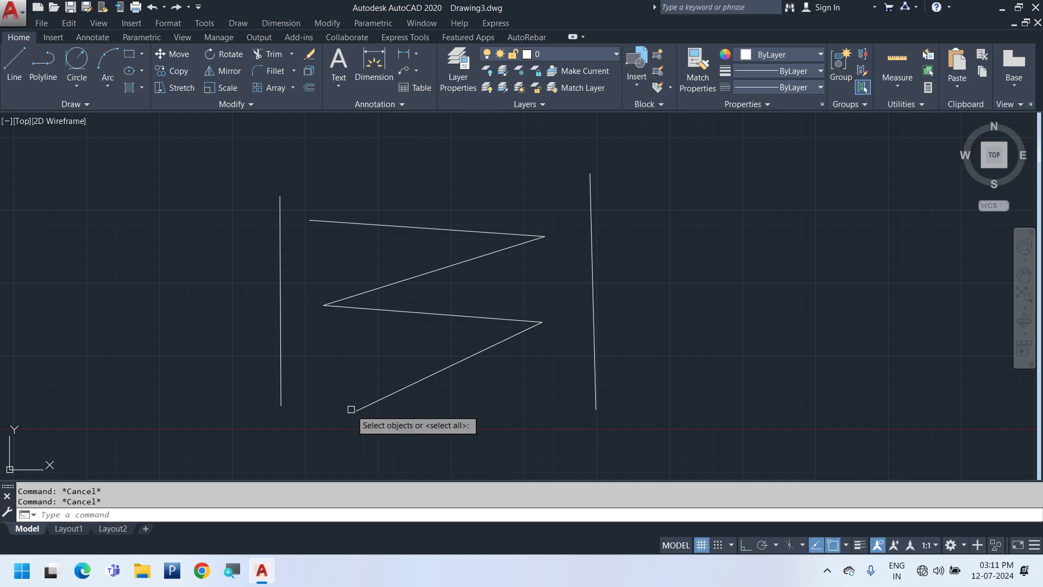
key(Return)
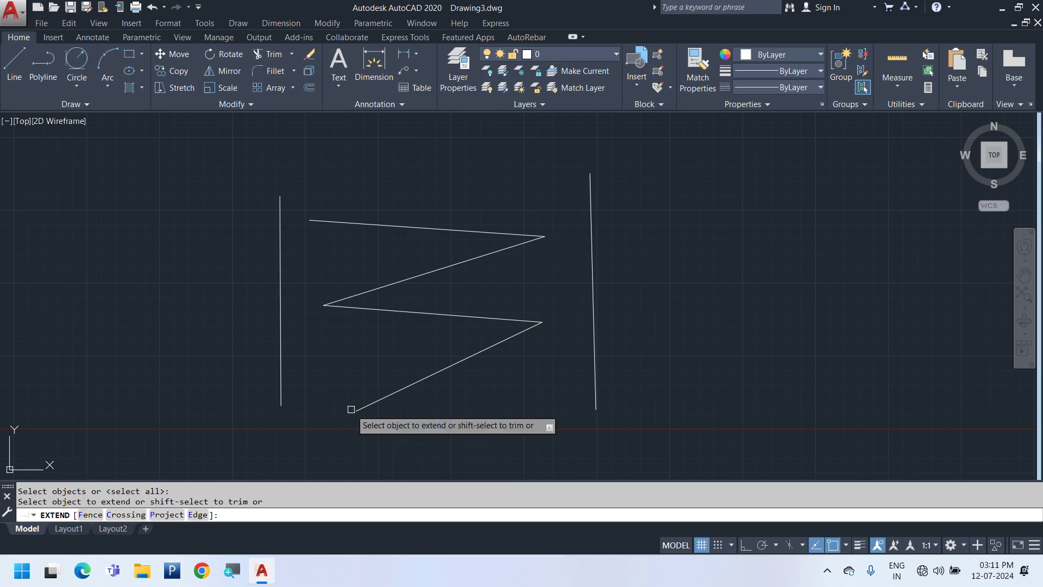
click(370, 453)
click(352, 197)
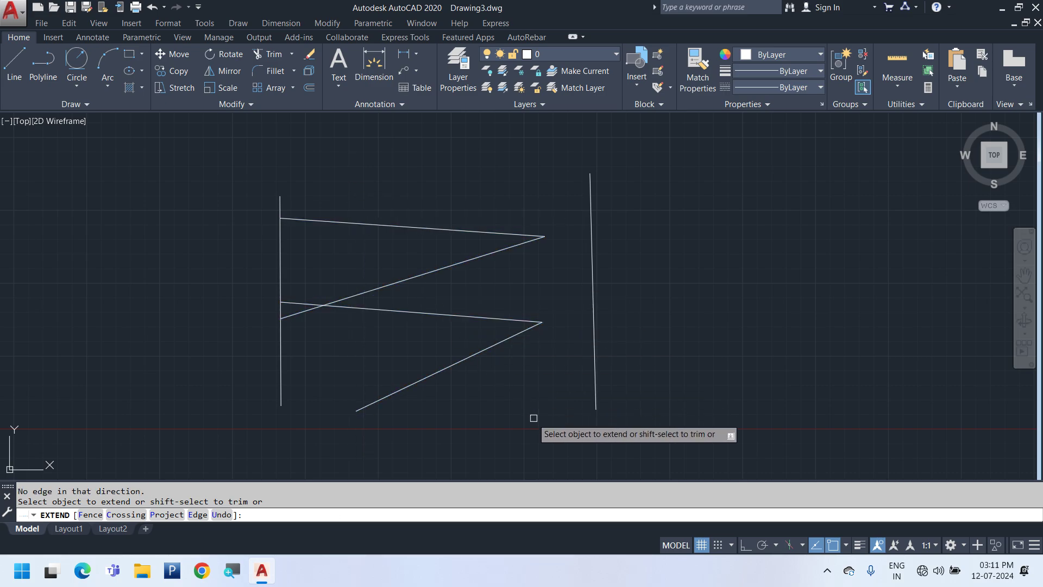
click(537, 417)
click(456, 145)
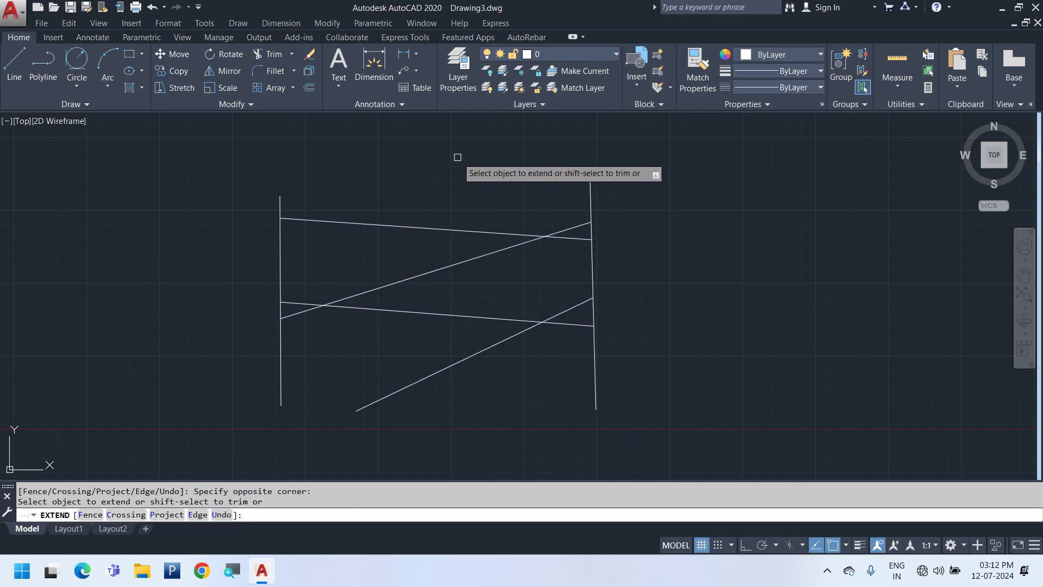
Undo the crossing-window Extend operation on the zigzag lines
key(Escape)
key(ctrl+z)
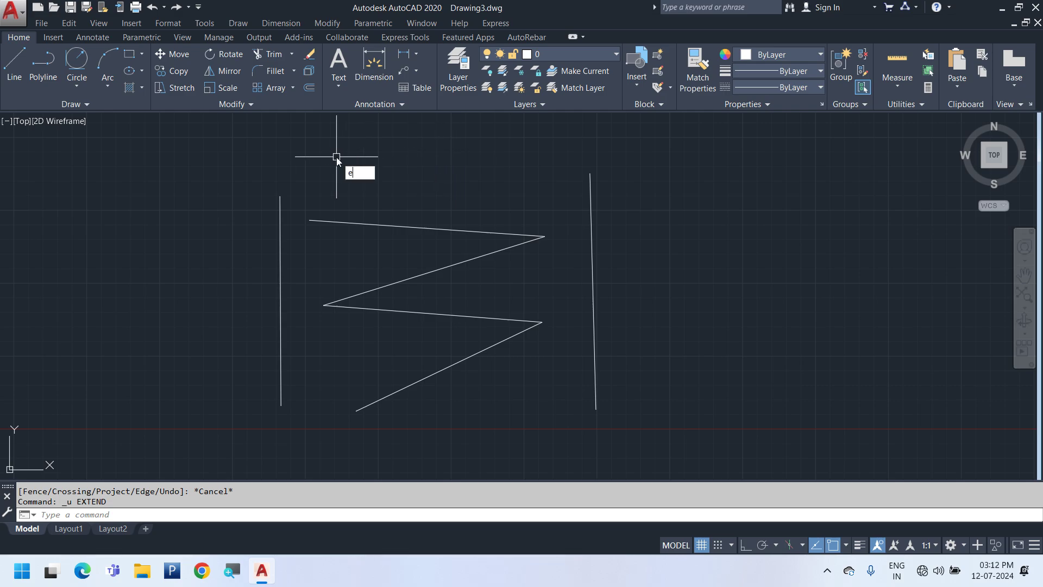
Extend the zigzag lines to both verticals with a fence, using all objects as boundary edges, and undo the extension
key(Return)
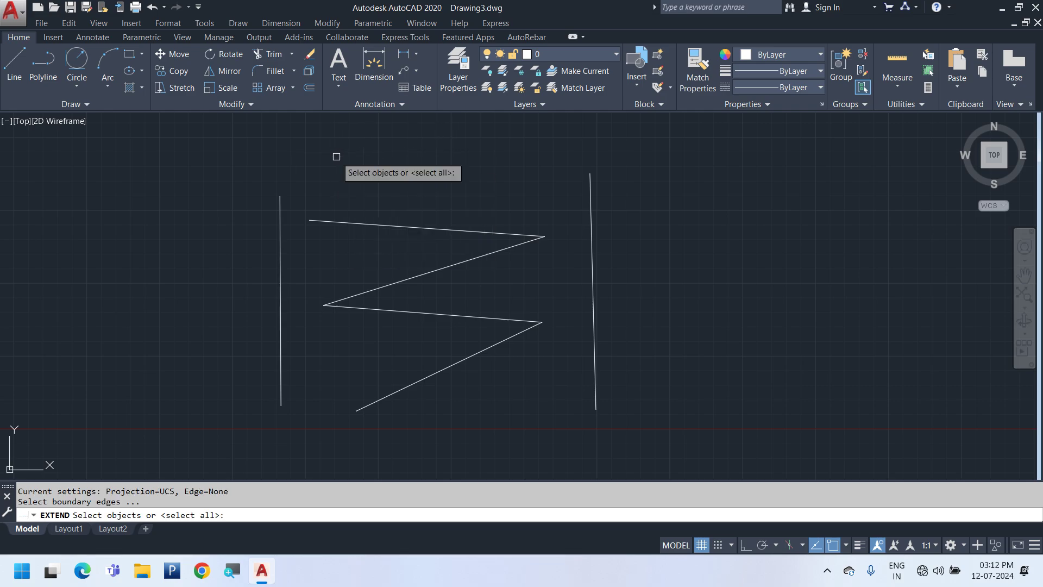
key(Return)
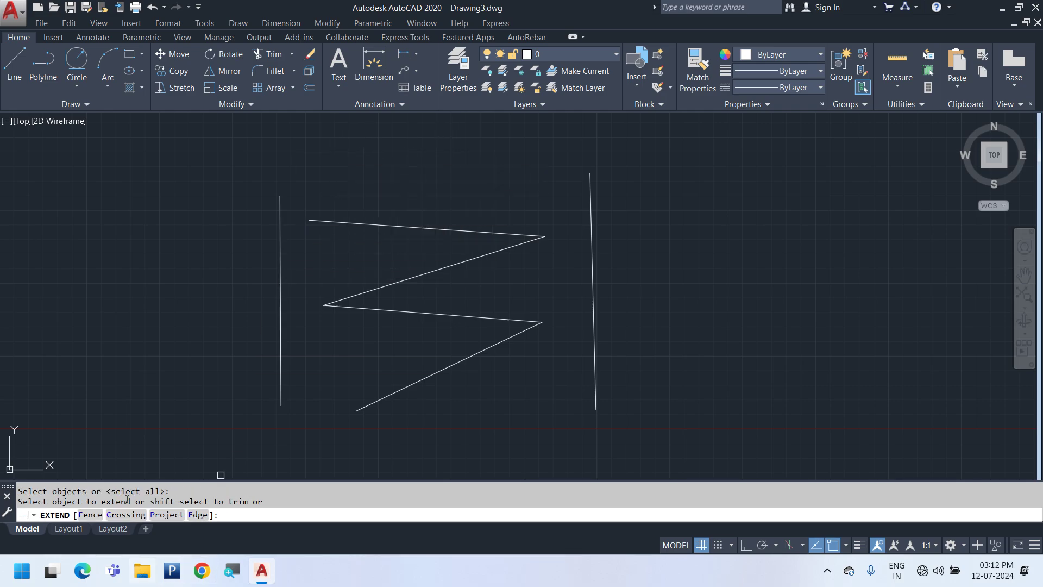
click(90, 516)
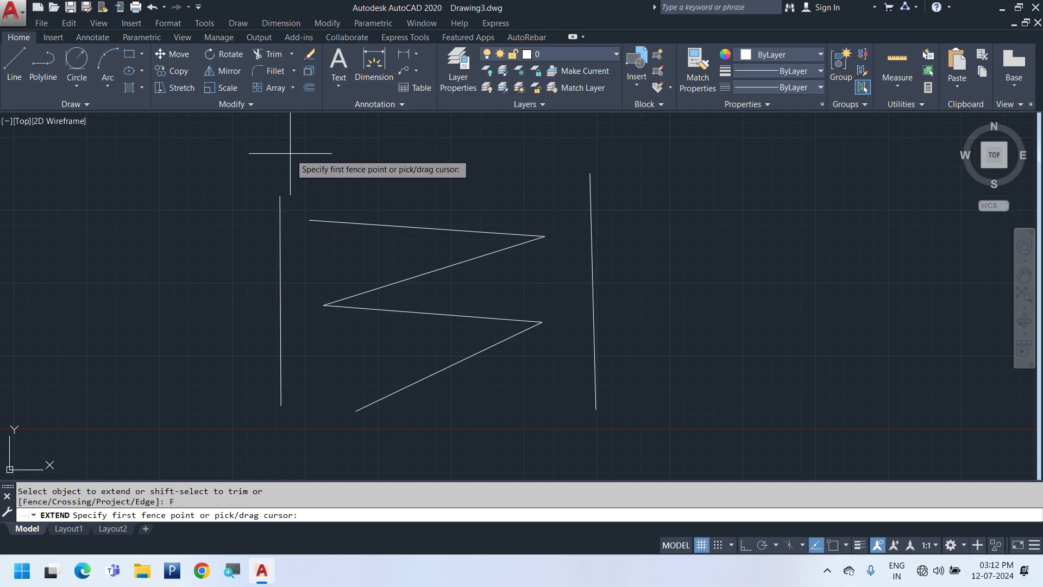
mouse_move(290, 153)
mouse_down()
mouse_move(361, 186)
mouse_move(341, 438)
mouse_move(510, 175)
mouse_up()
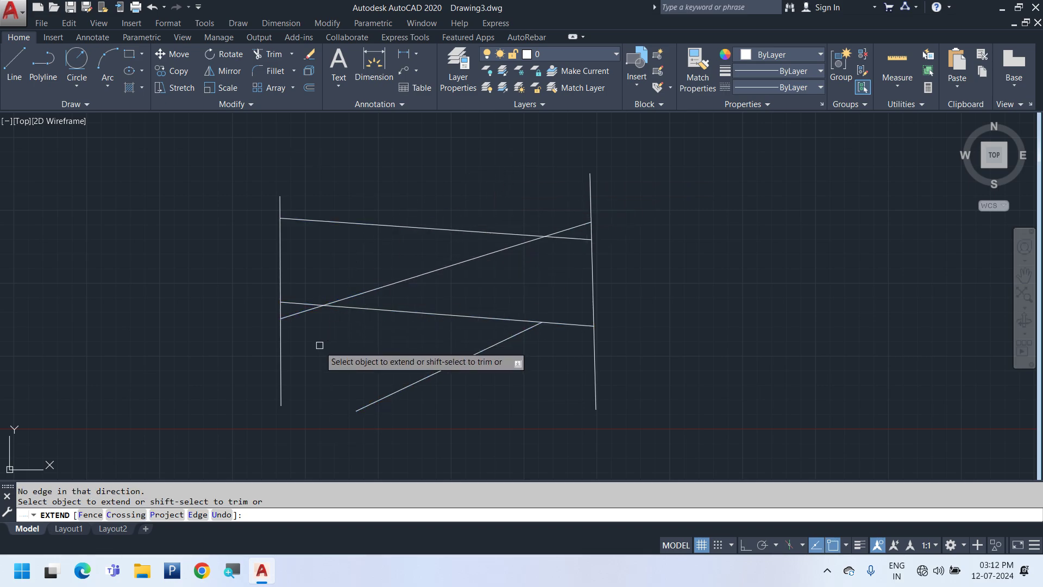
text(u)
key(Return)
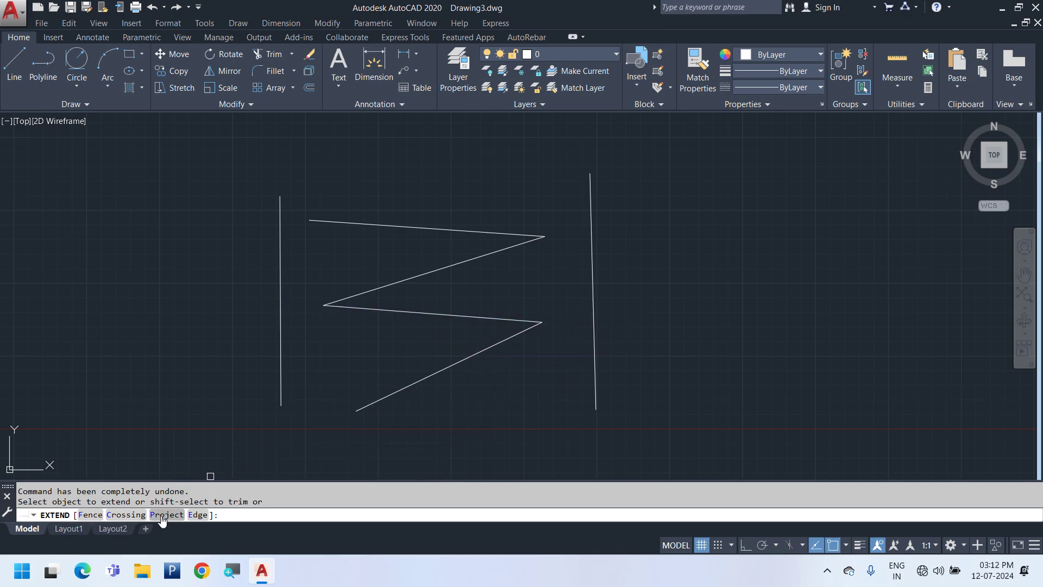
Set Extend's implied edge mode to Extend, and extend the lowest zigzag line and the left vertical down to their intersection
click(198, 514)
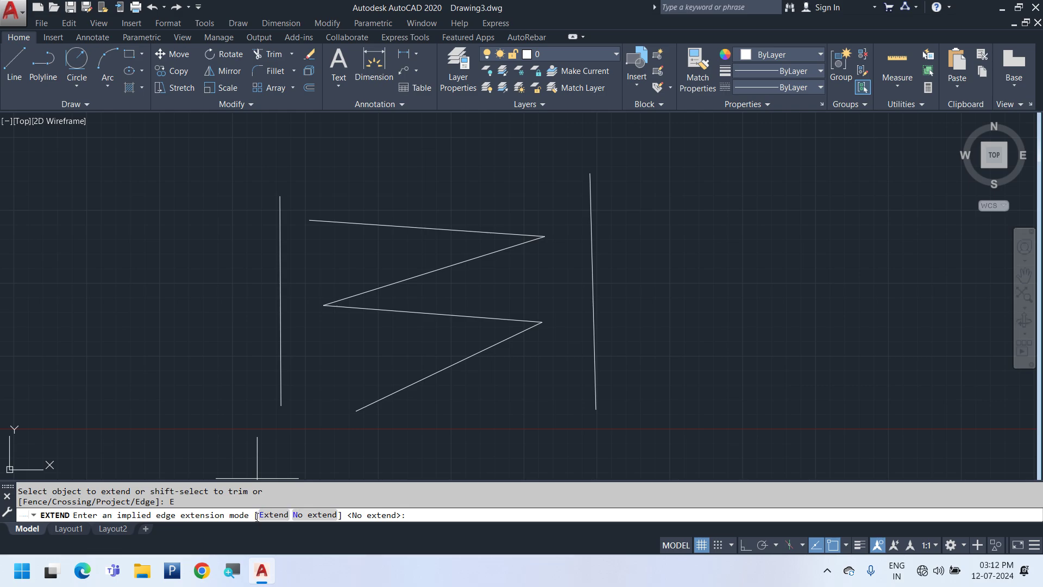
click(284, 515)
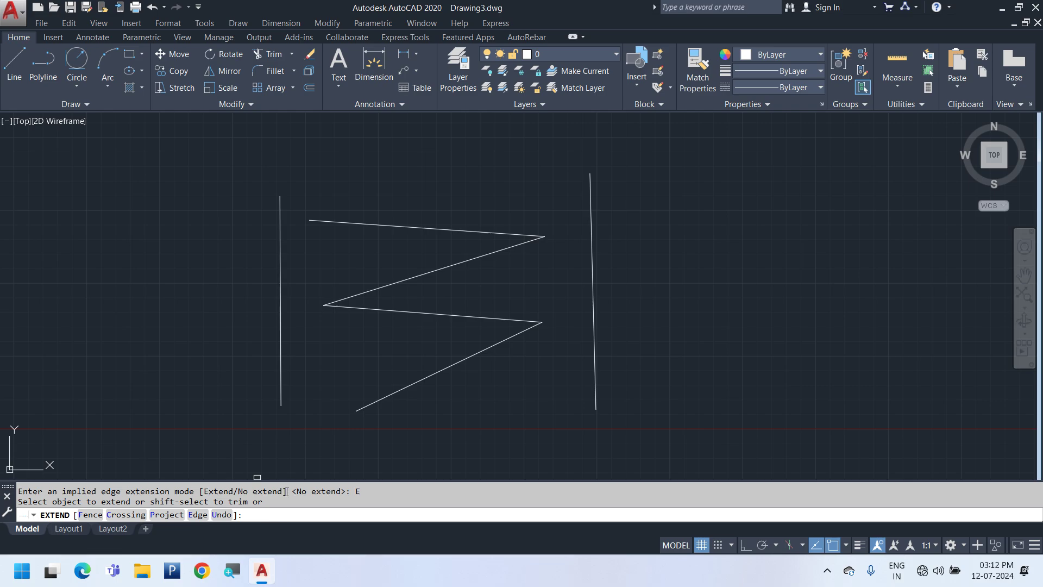
middle_drag(282, 452, 311, 421)
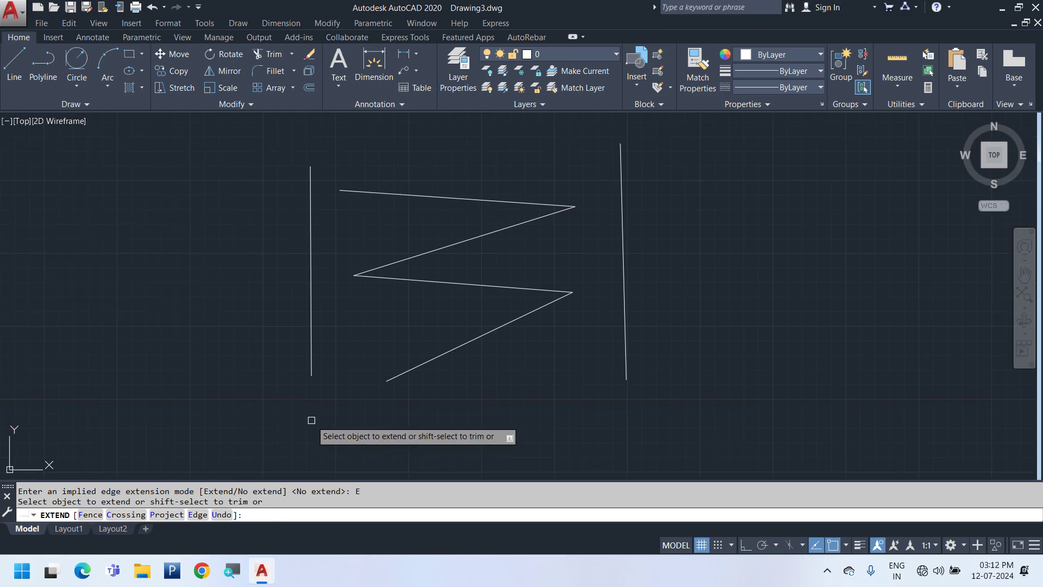
click(441, 355)
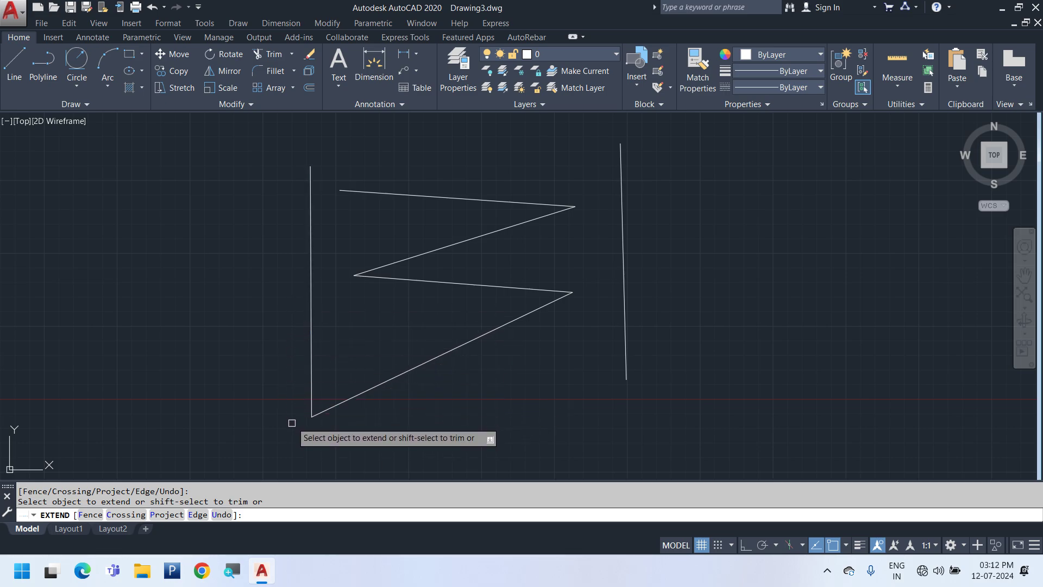
middle_drag(493, 379, 471, 400)
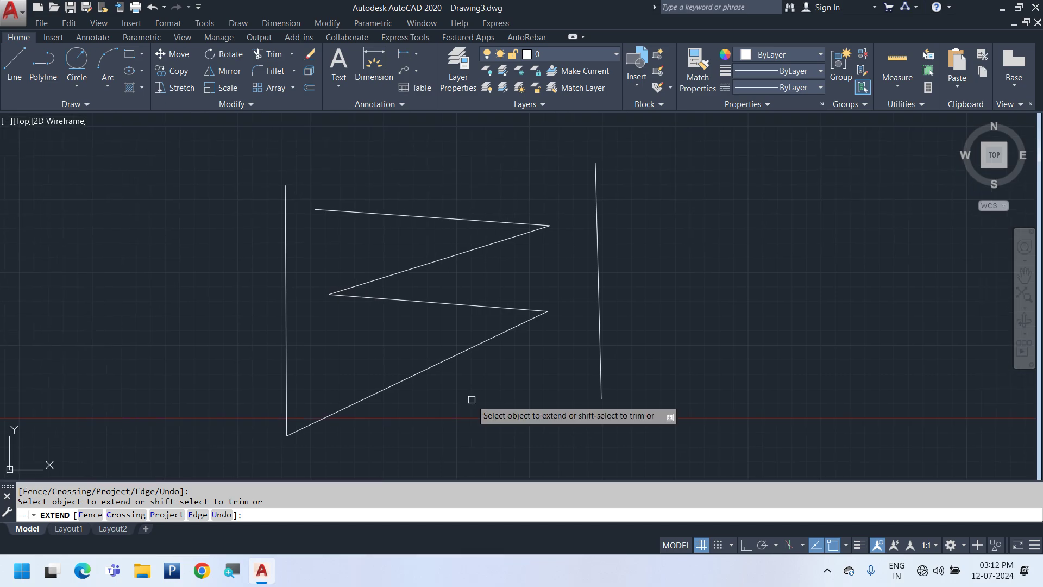
middle_drag(398, 355, 394, 340)
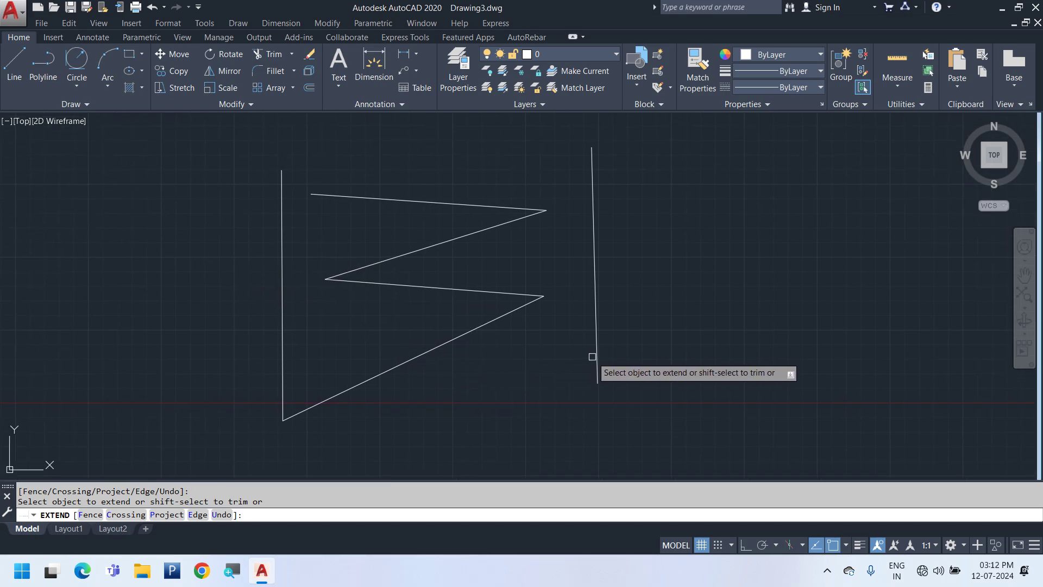
scroll(413, 305, down, 3)
key(Escape)
Draw a separate slanted line to the right of the right vertical line, leaning down toward it
click(14, 67)
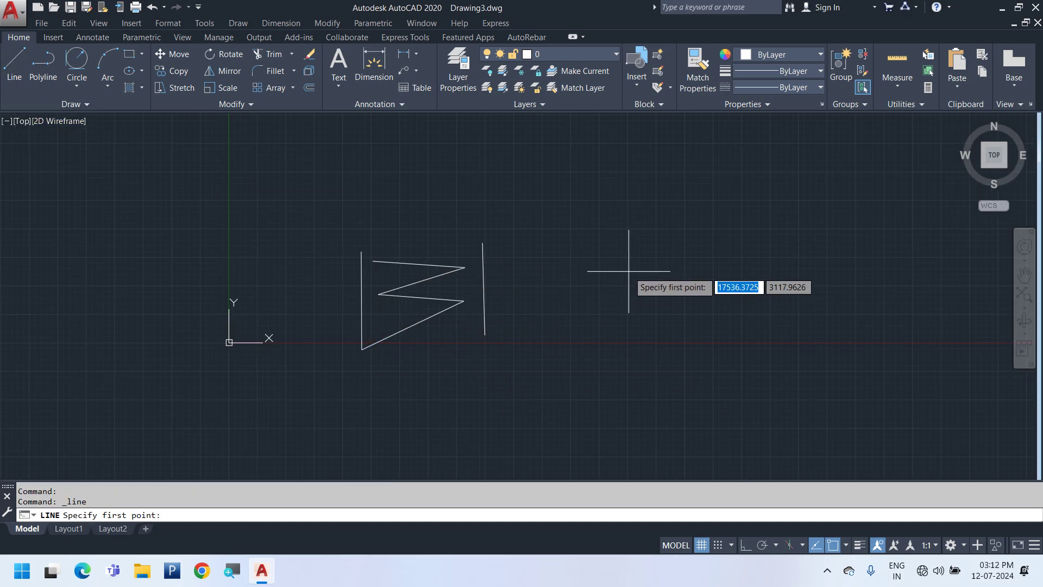
click(635, 269)
click(607, 345)
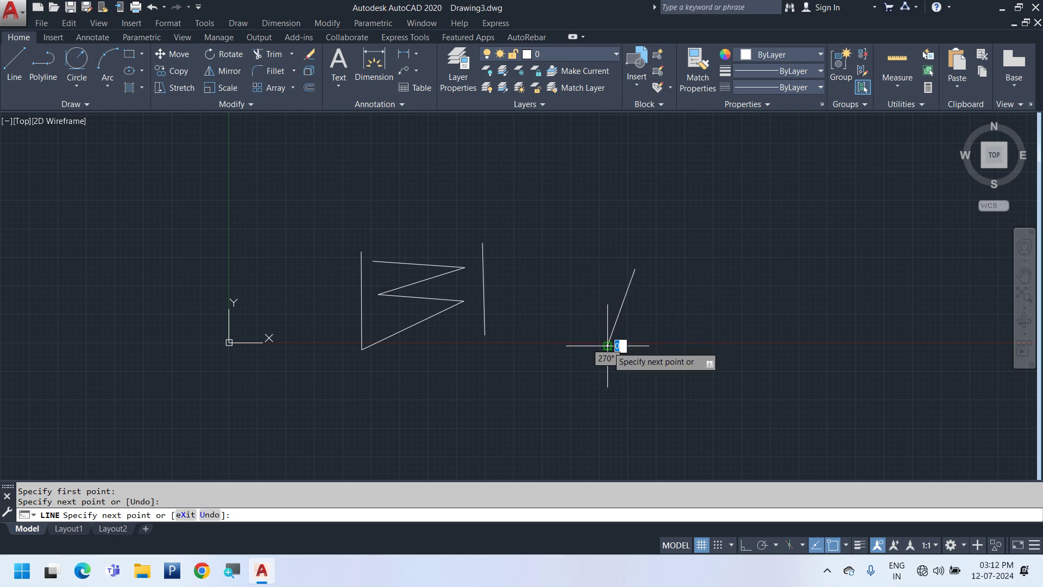
key(Escape)
key(Escape)
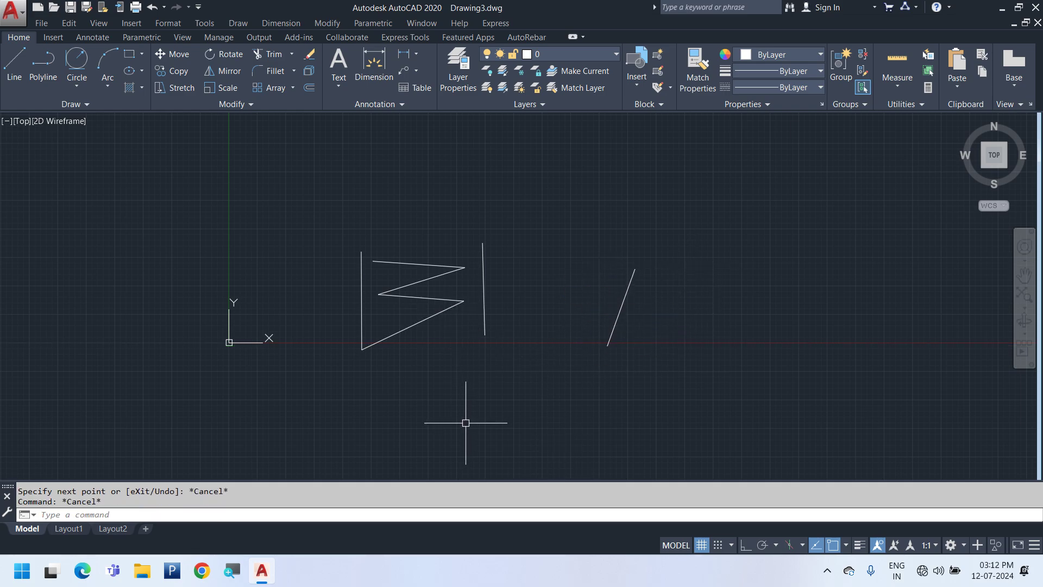
key(Escape)
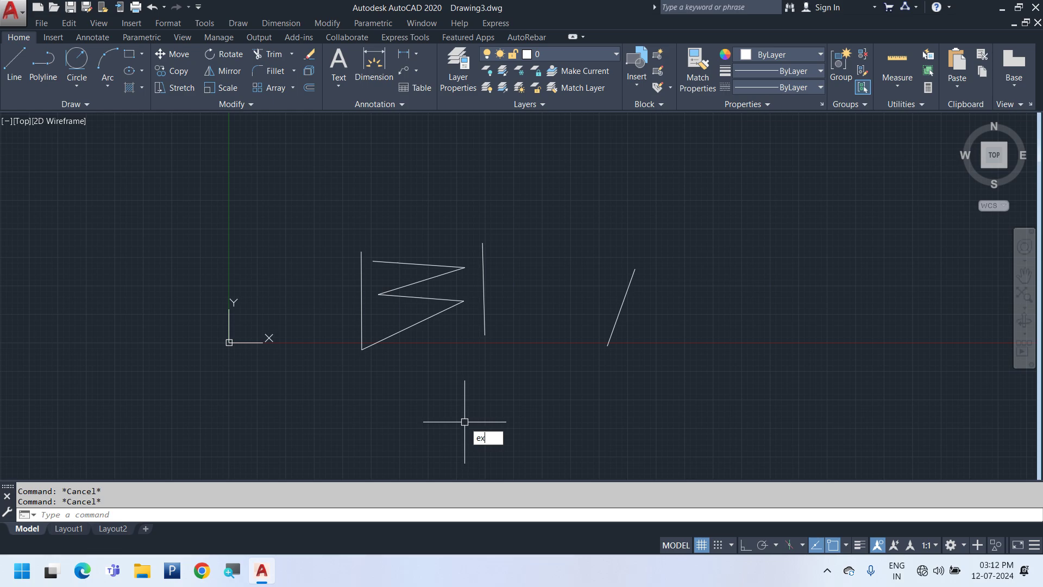
Extend the right vertical and the slanted line downward to their implied intersection, using all objects as boundary edges
text(ex)
key(Return)
key(Return)
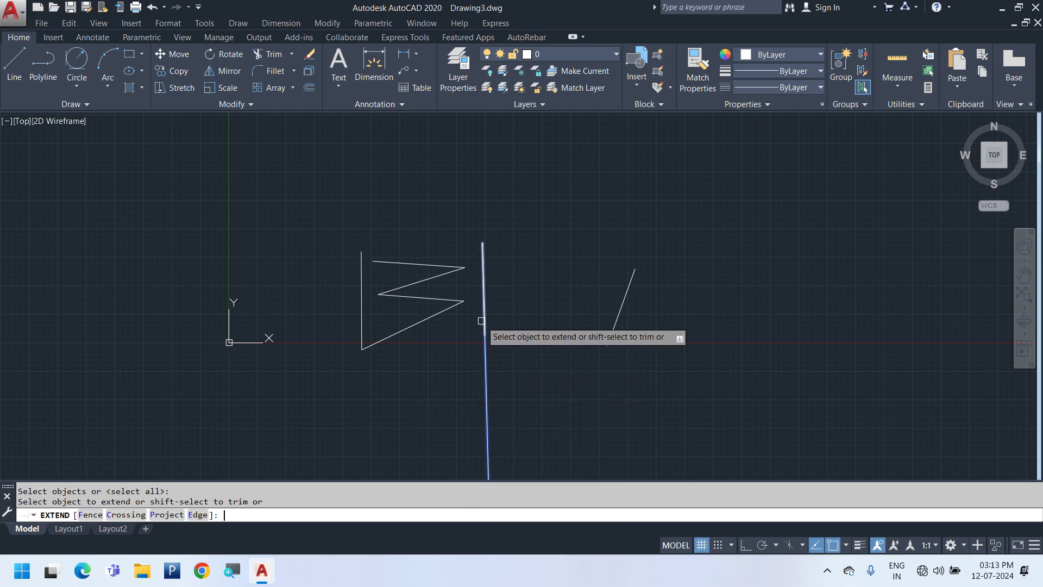
click(481, 321)
scroll(600, 309, down, 2)
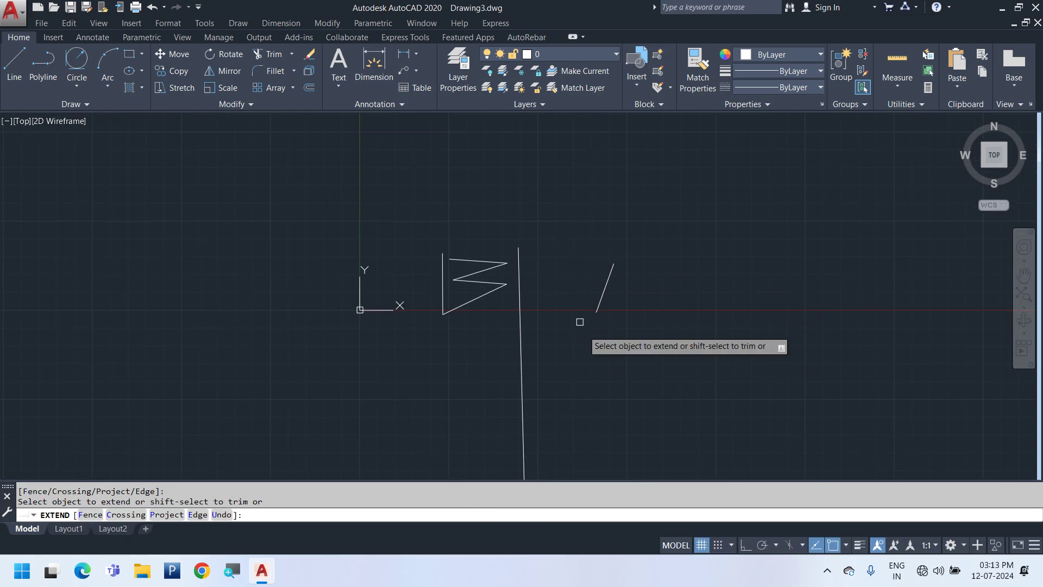
click(603, 288)
key(Escape)
middle_click(588, 363)
middle_click(588, 364)
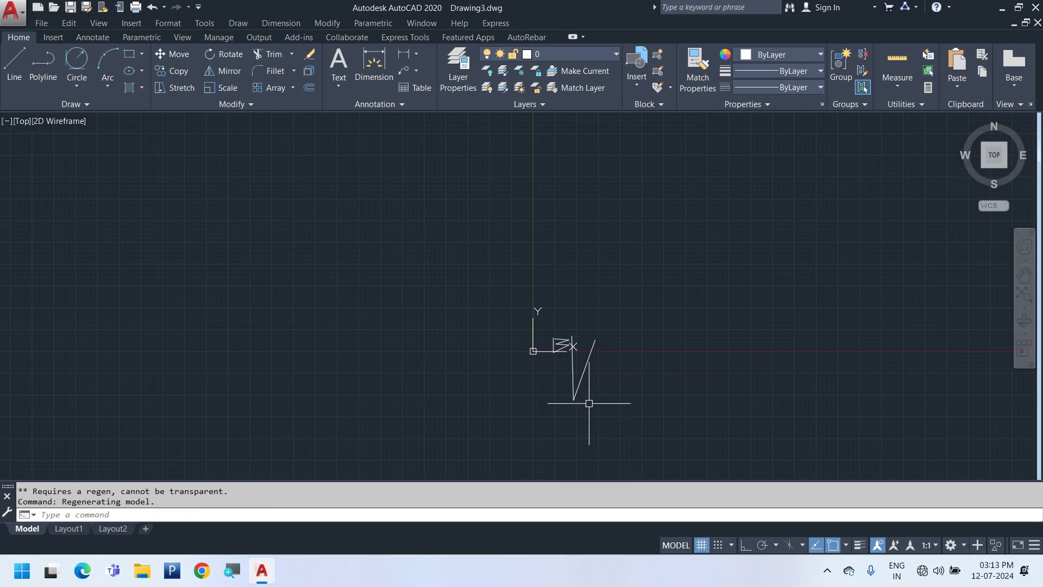
Delete all the lines in the drawing, selecting them with a crossing window
scroll(580, 400, up, 3)
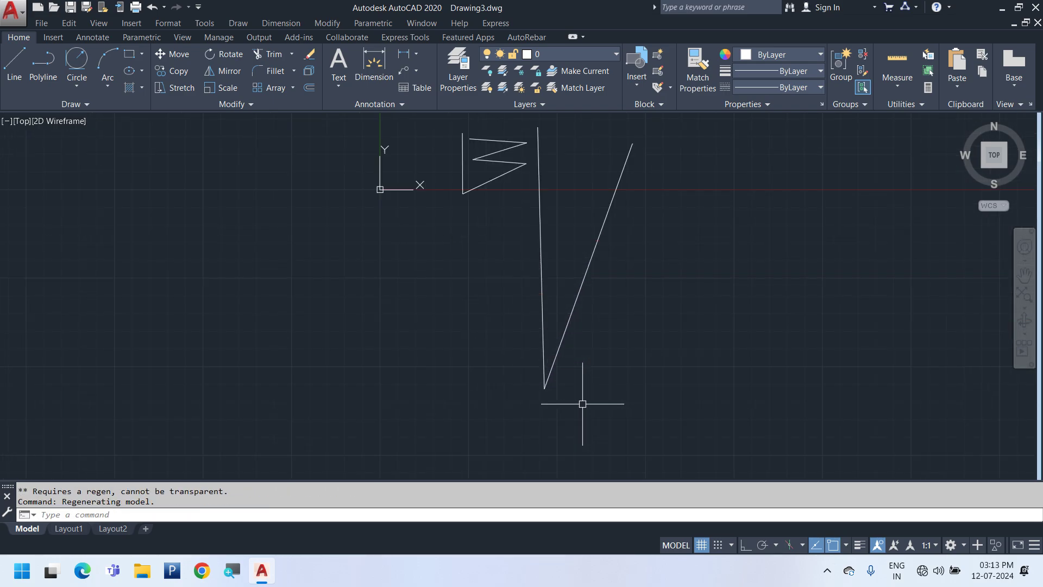
click(587, 441)
click(359, 167)
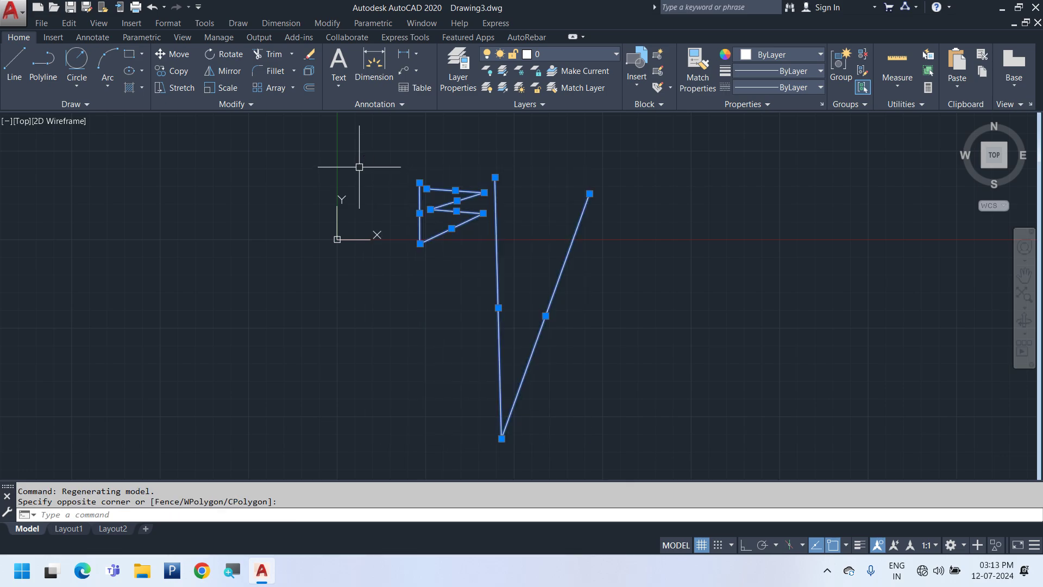
key(Delete)
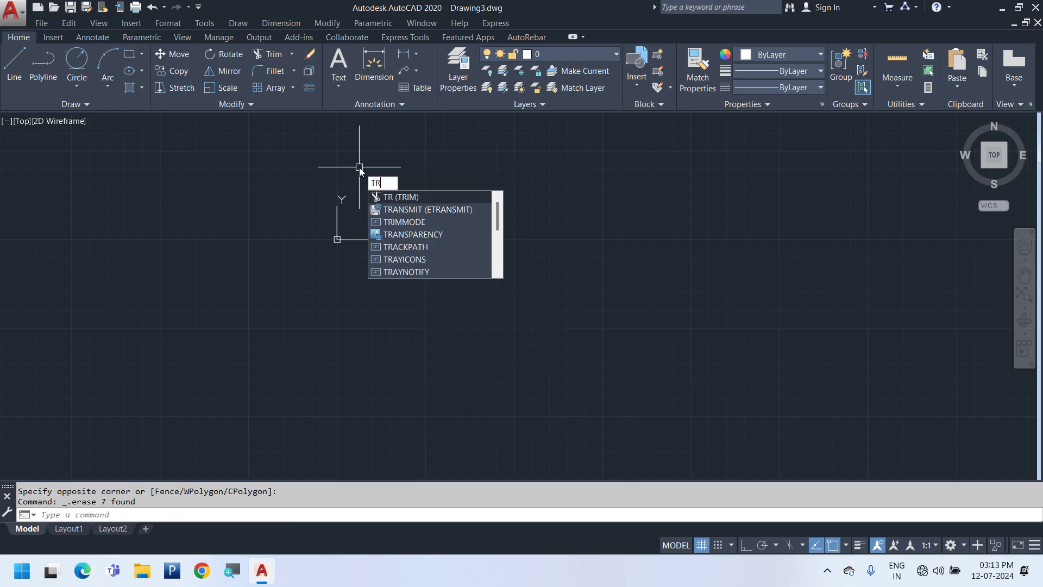
Set the Trim command's implied edge extension mode back to No extend
key(Return)
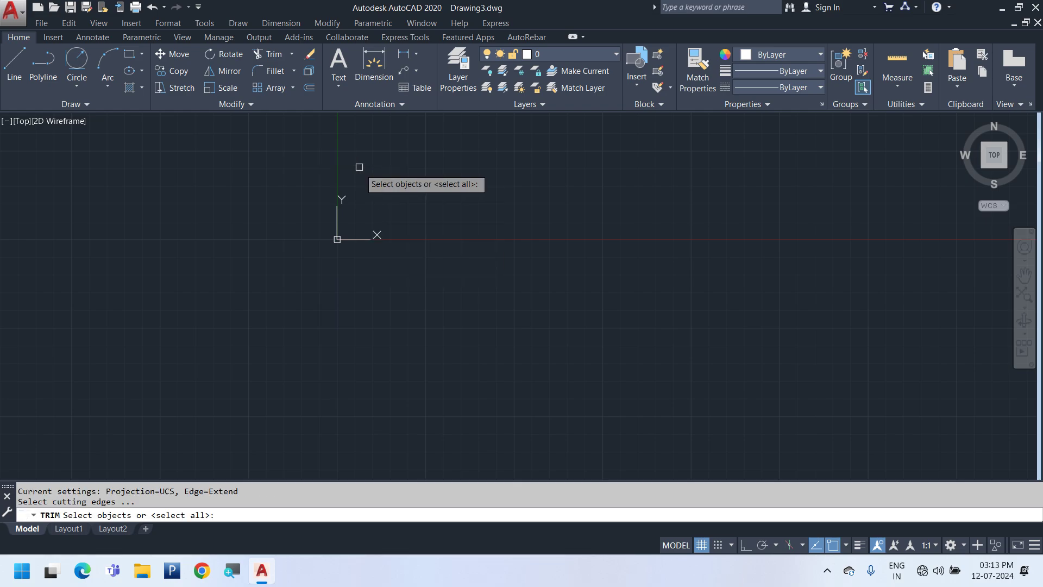
key(Return)
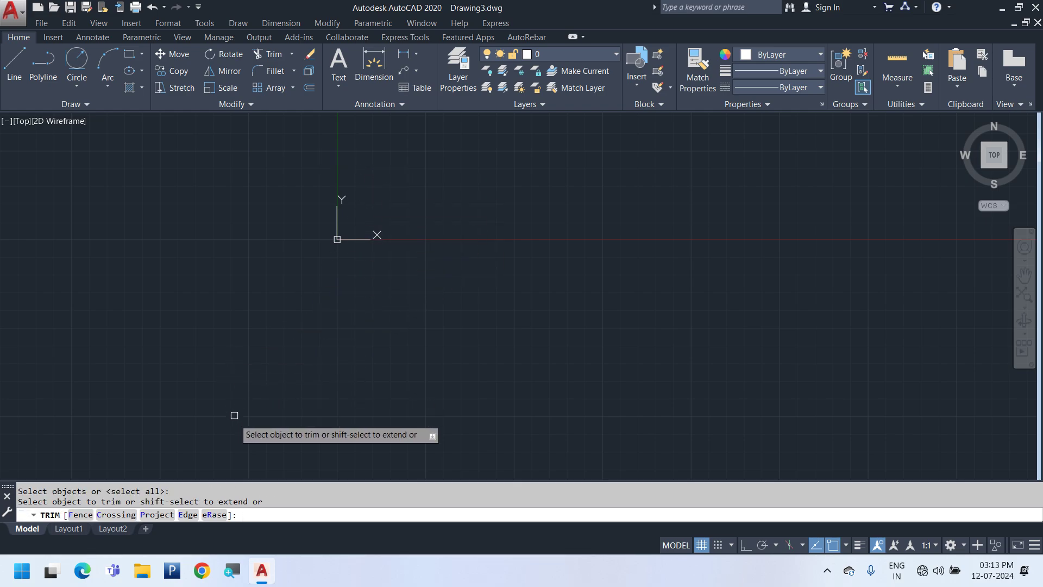
click(188, 515)
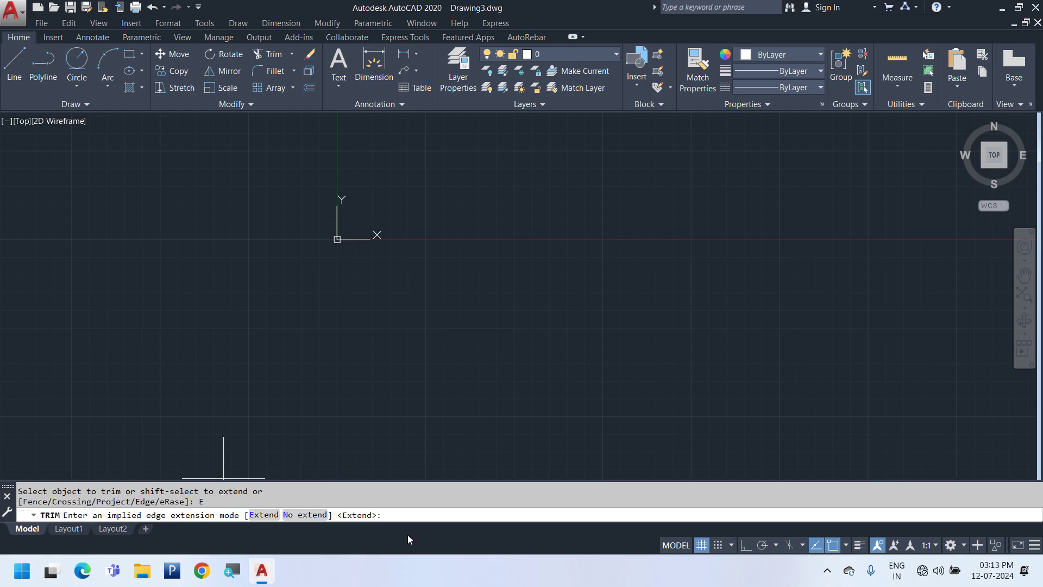
click(306, 515)
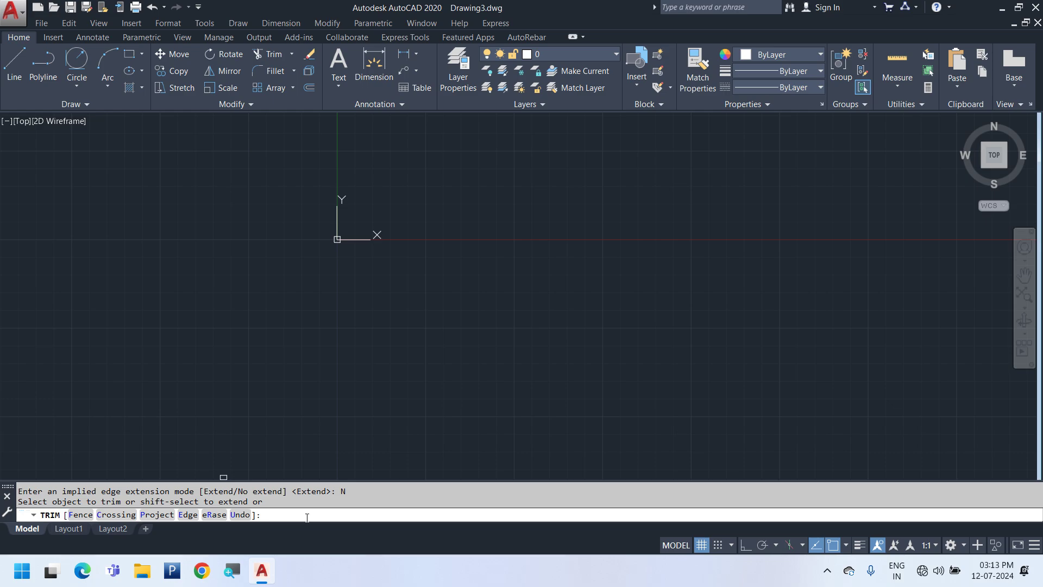
key(Escape)
middle_click(503, 256)
middle_click(503, 256)
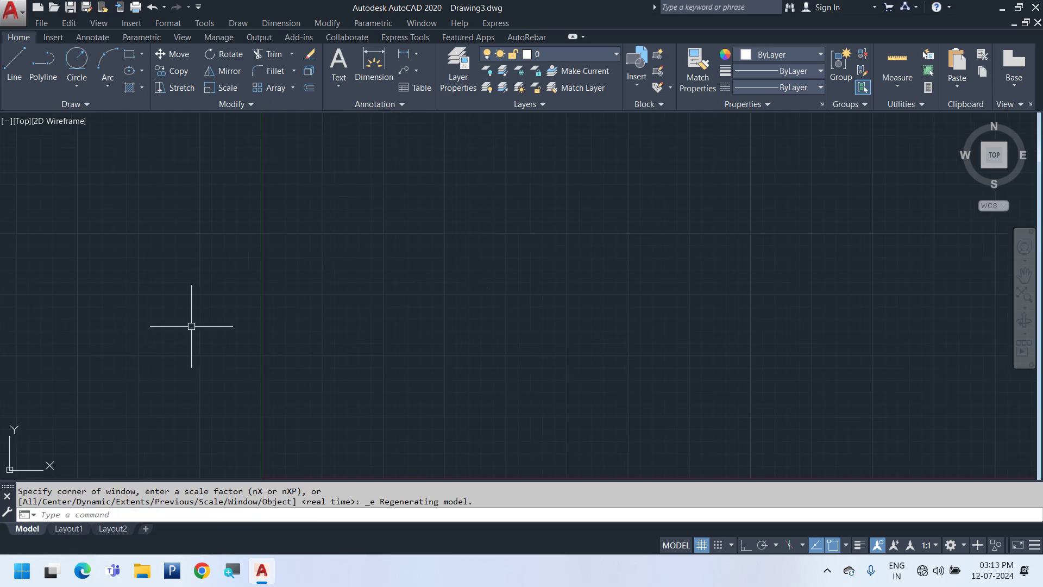
click(332, 24)
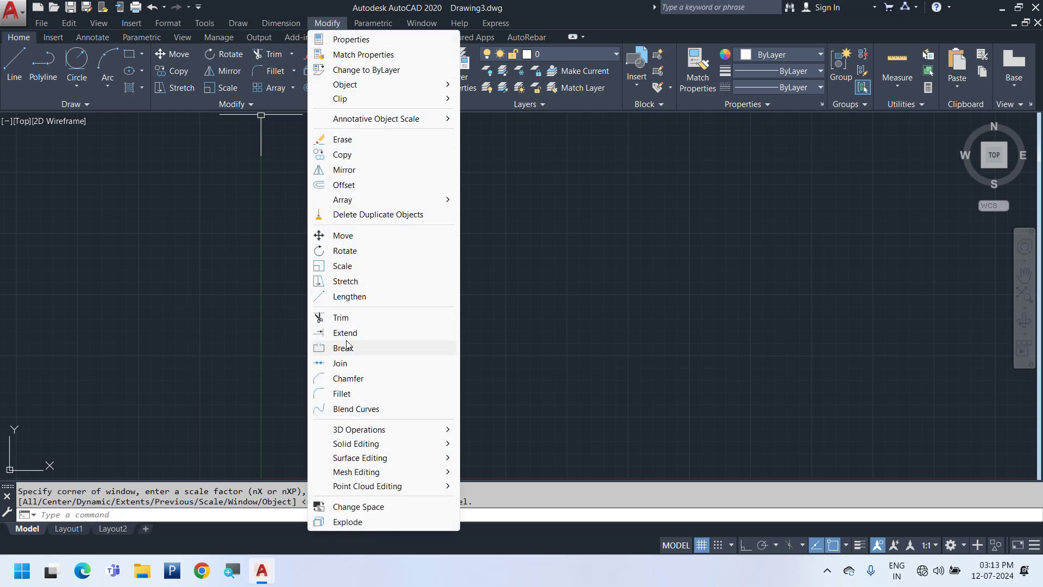
click(633, 214)
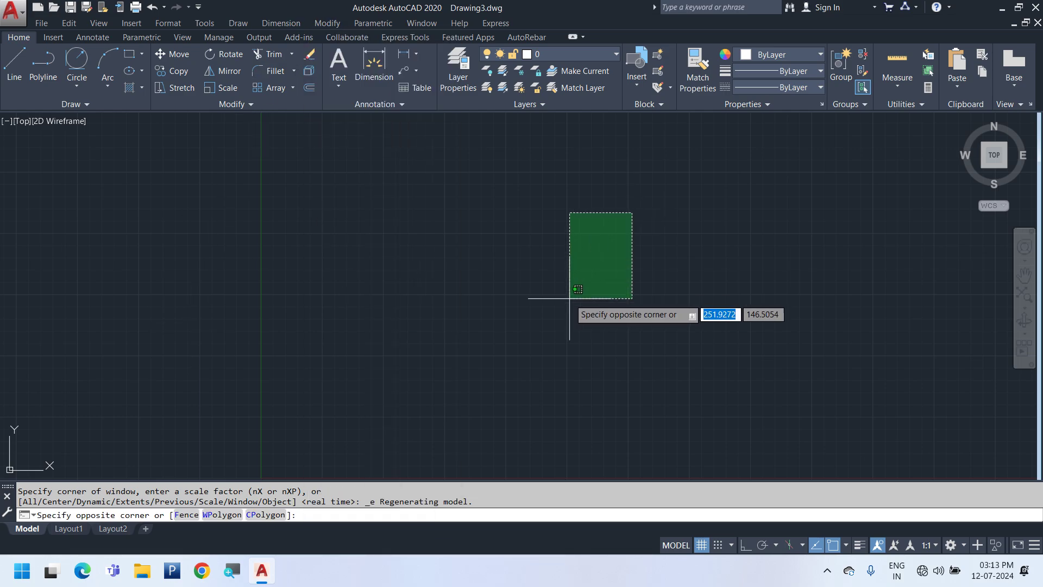